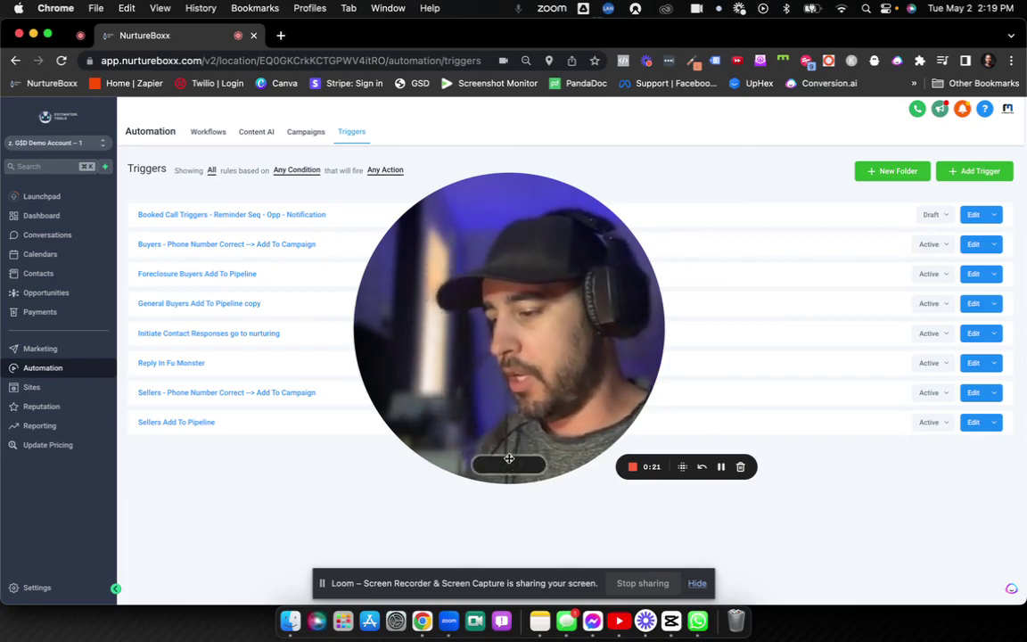
left_click(497, 464)
left_click_drag(414, 439, 838, 560)
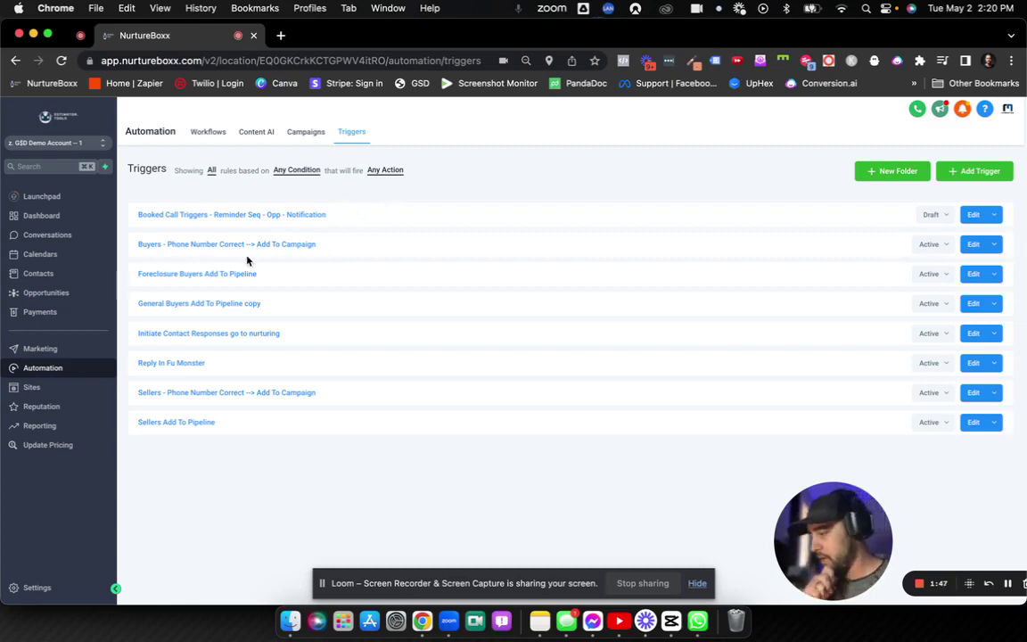
- Open the Foreclosure Buyers Add To Pipeline trigger, review its event, filter and opportunity action, and return to the trigger list
left_click(223, 275)
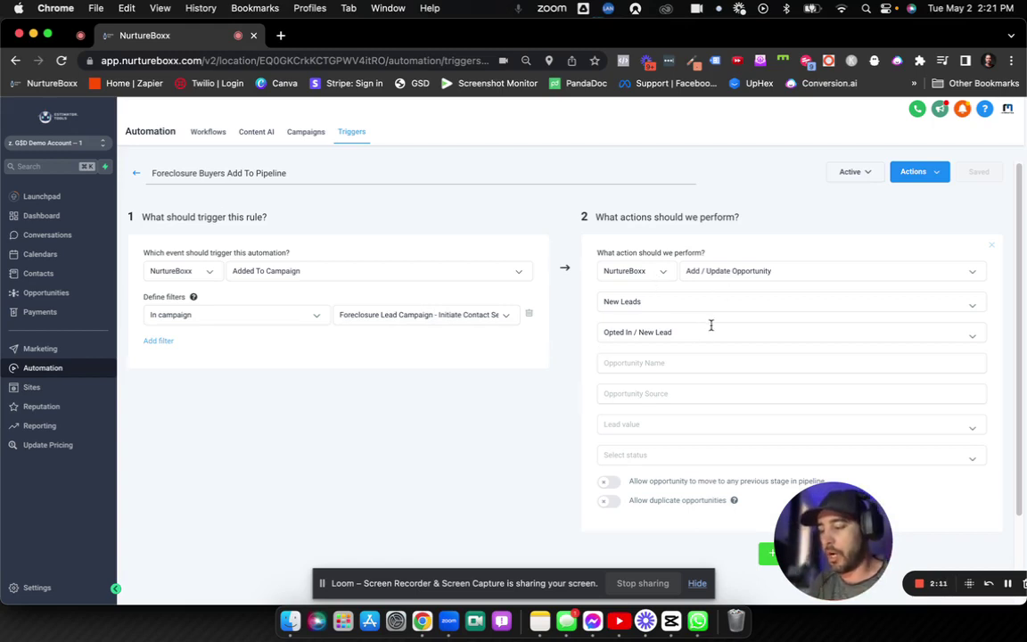
scroll(711, 321, "down", 2)
scroll(713, 295, "down", 1)
scroll(712, 295, "up", 3)
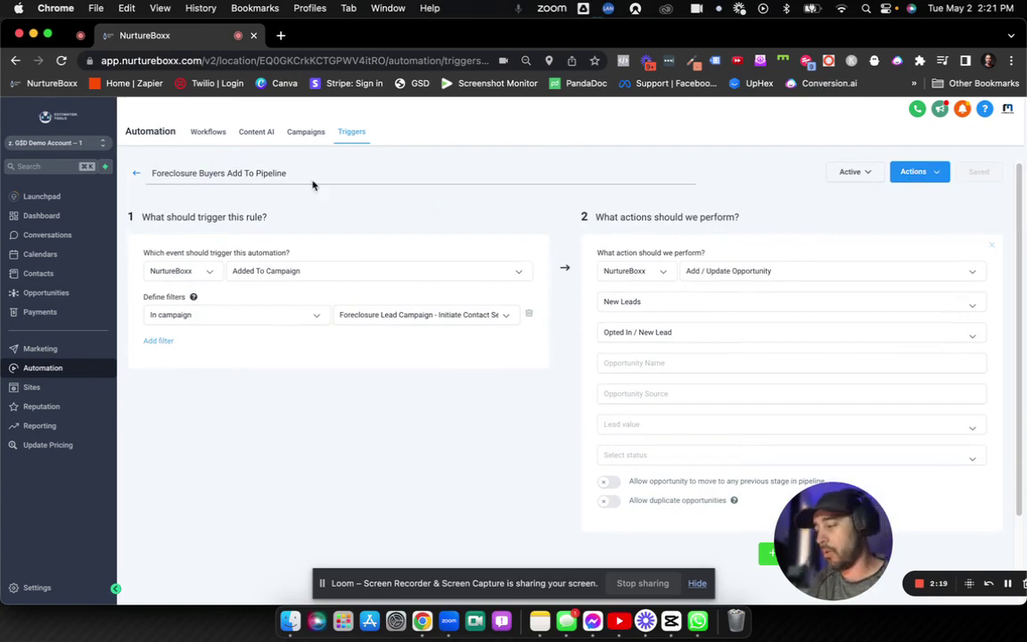
left_click(136, 173)
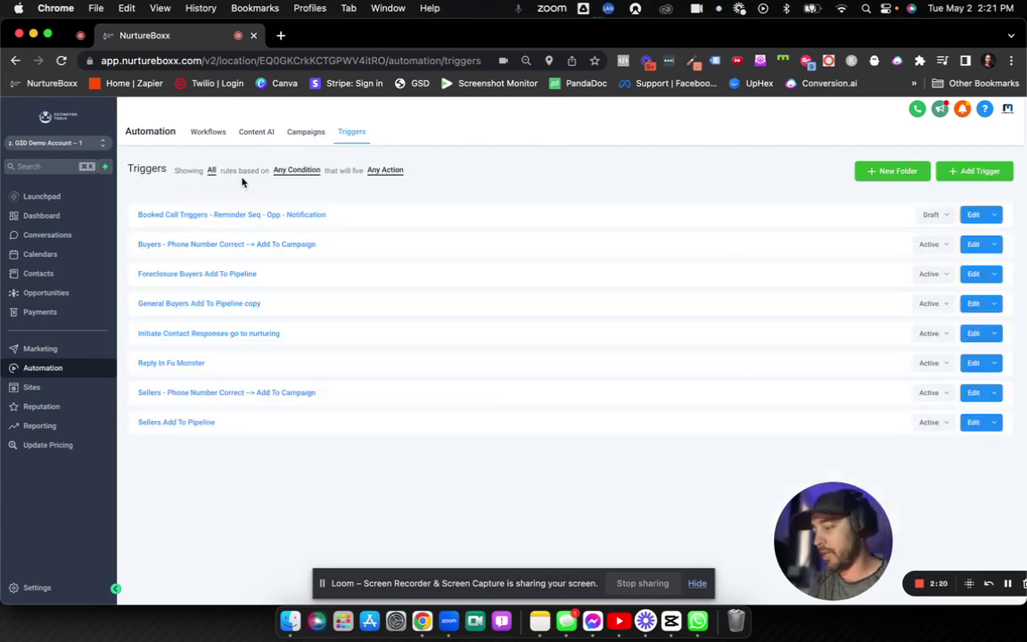
- Open the Foreclosure Lead Campaign - Initiate Contact Sequence from the Initiate Contact Campaigns folder and review its SMS and email steps with their timings
left_click(307, 134)
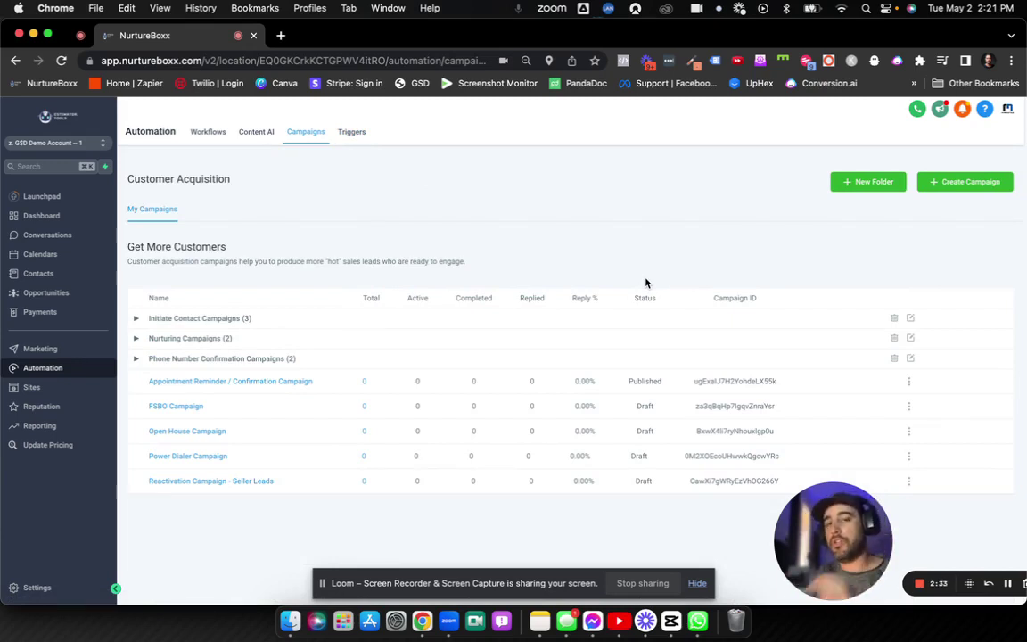
left_click(183, 319)
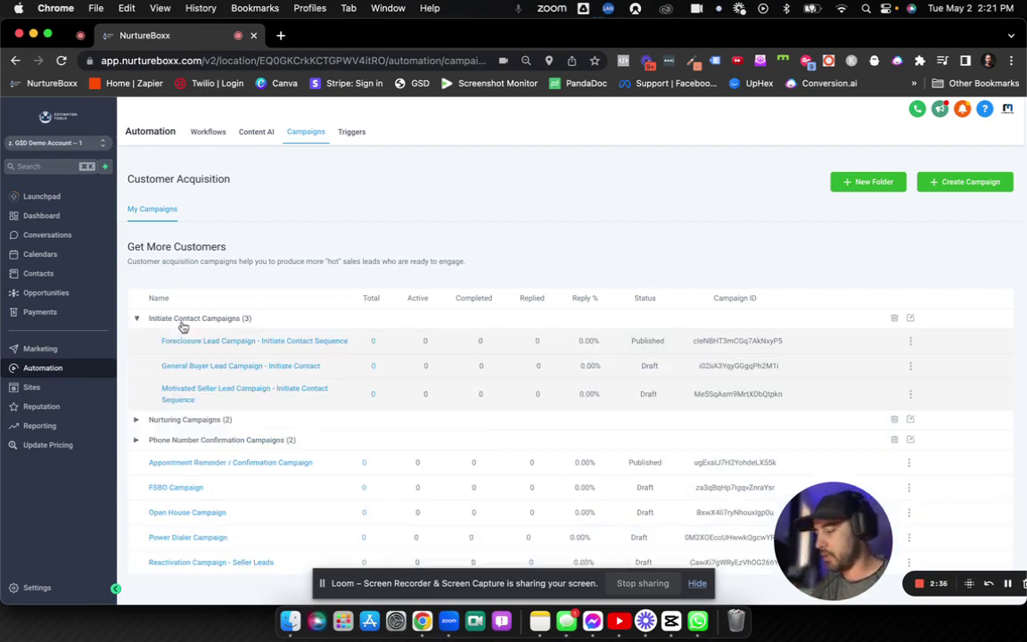
left_click(268, 343)
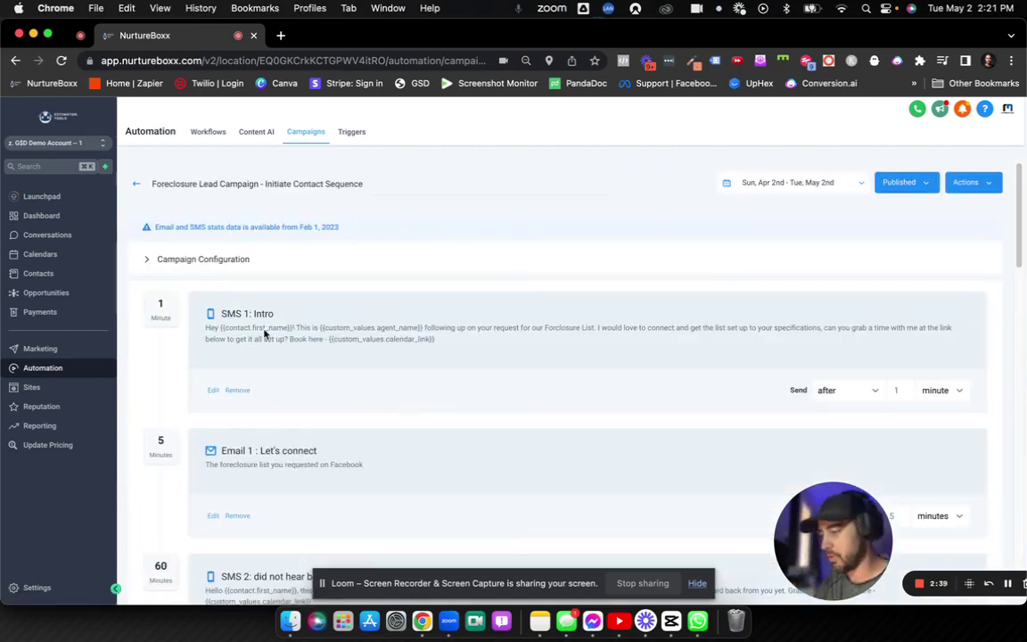
scroll(292, 372, "down", 1)
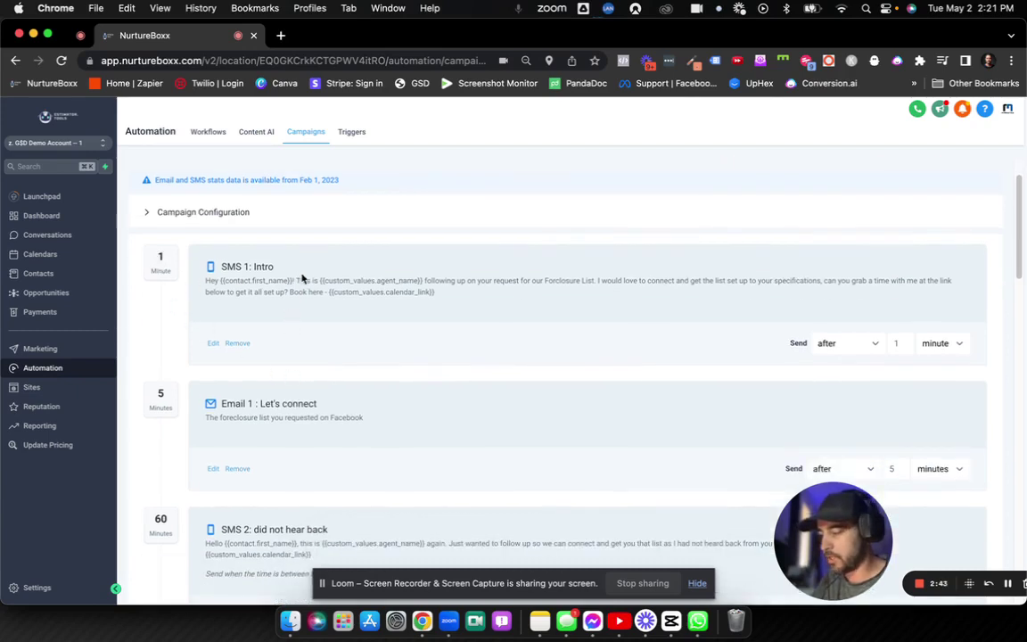
scroll(289, 424, "down", 2)
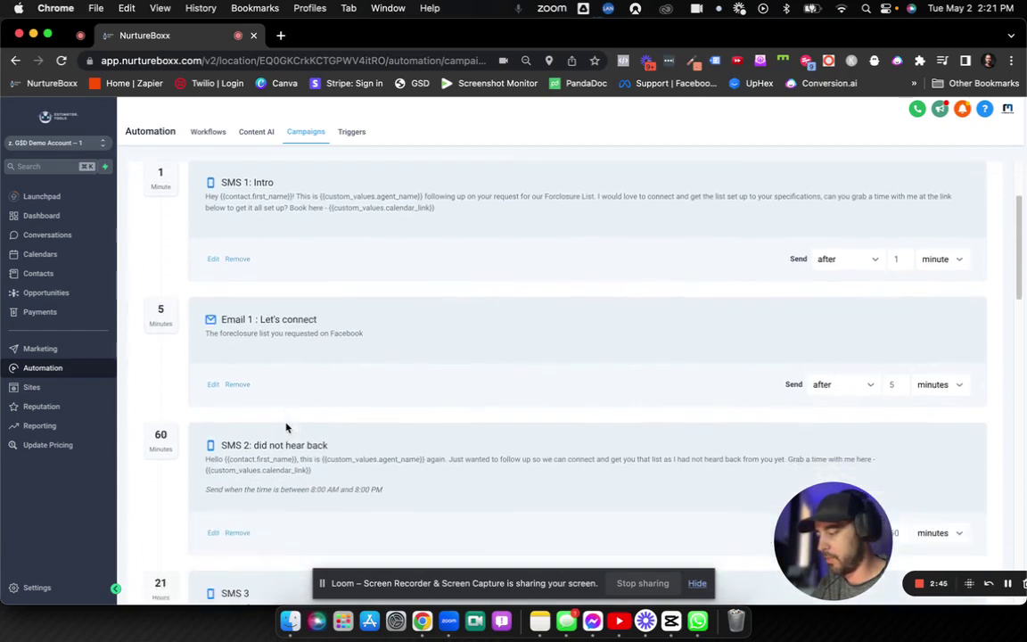
scroll(158, 449, "down", 1)
scroll(296, 458, "down", 4)
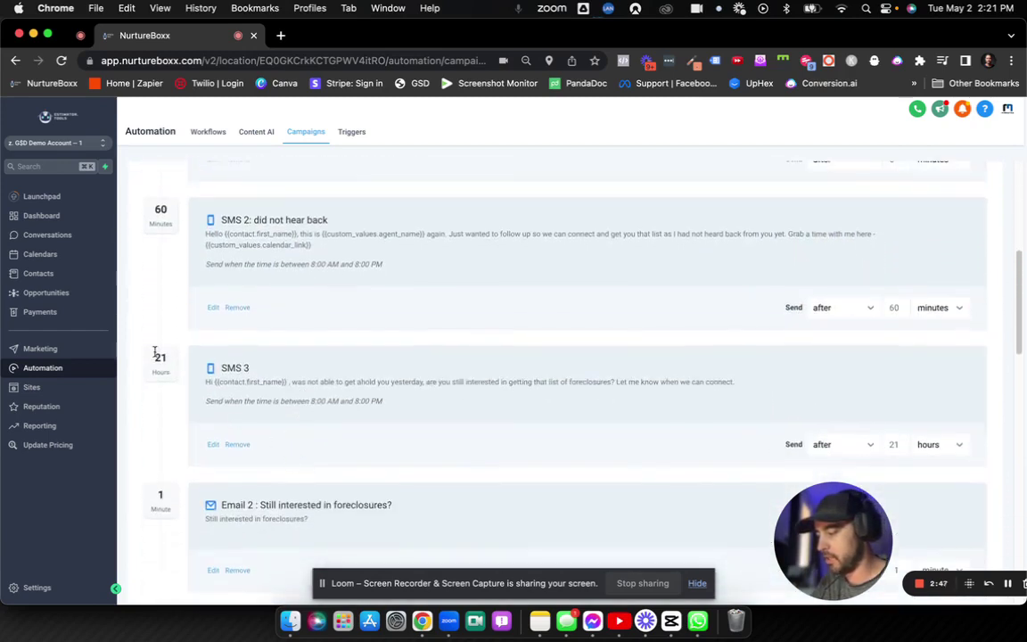
scroll(449, 385, "down", 3)
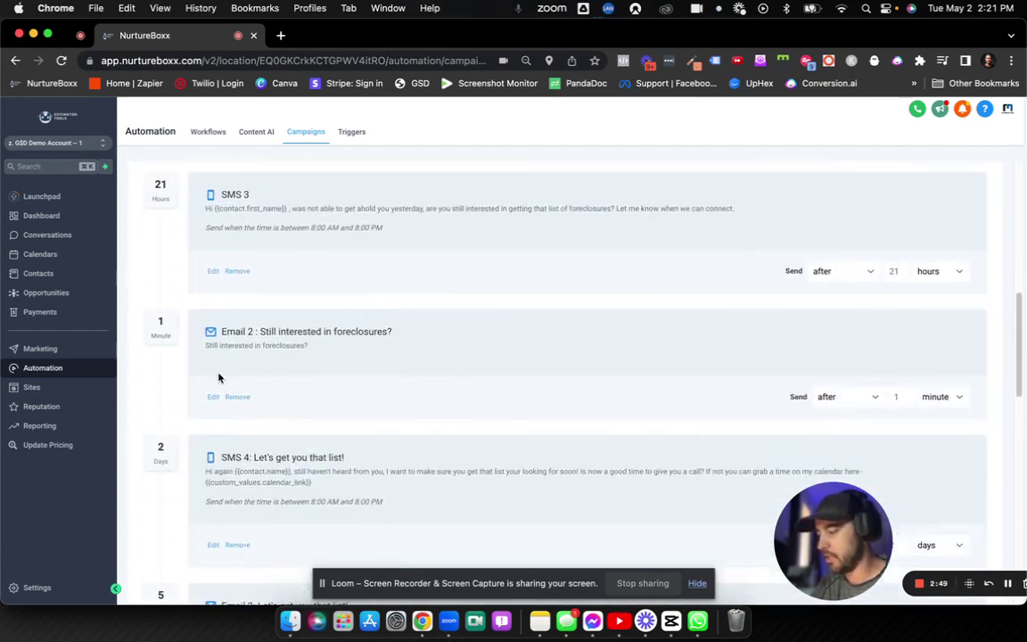
scroll(372, 409, "up", 10)
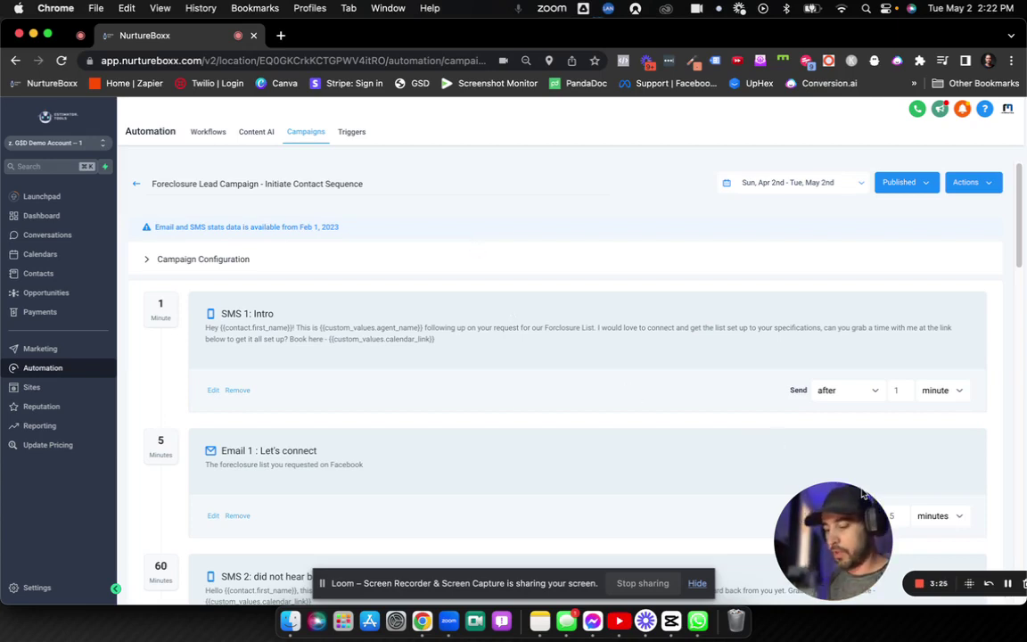
left_click_drag(829, 534, 766, 535)
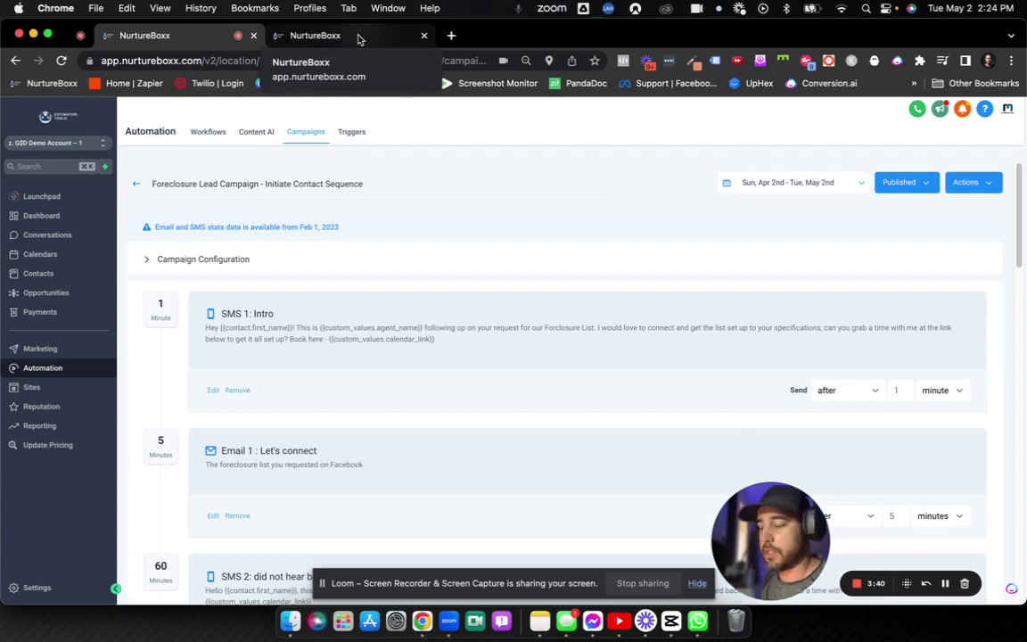
- Examine the campaign's configuration, including its users, next campaign, from address, tags, allow multiple and stop on response settings
left_click(150, 261)
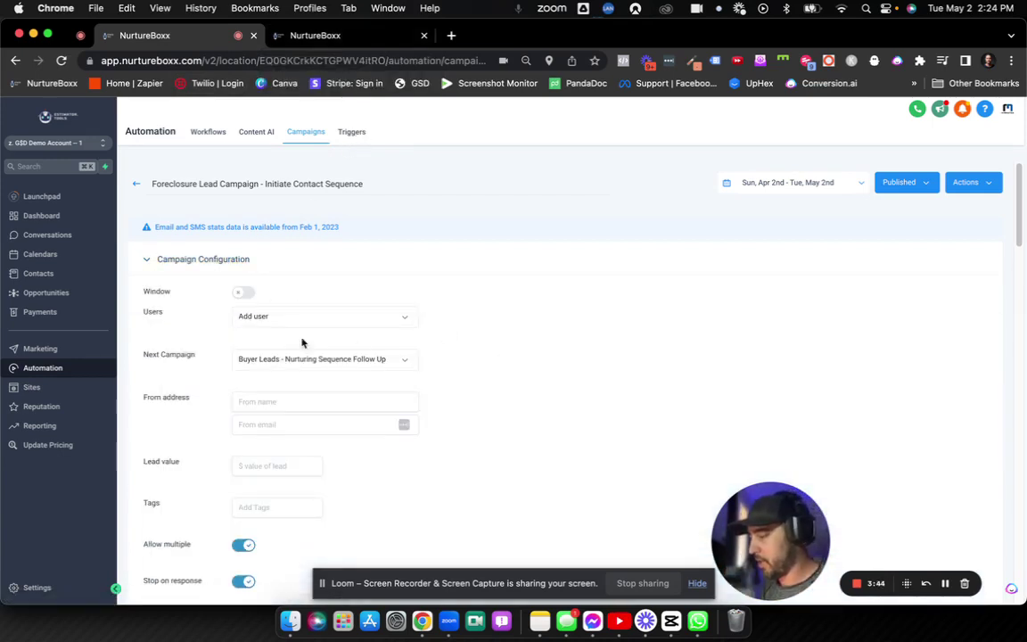
left_click(254, 318)
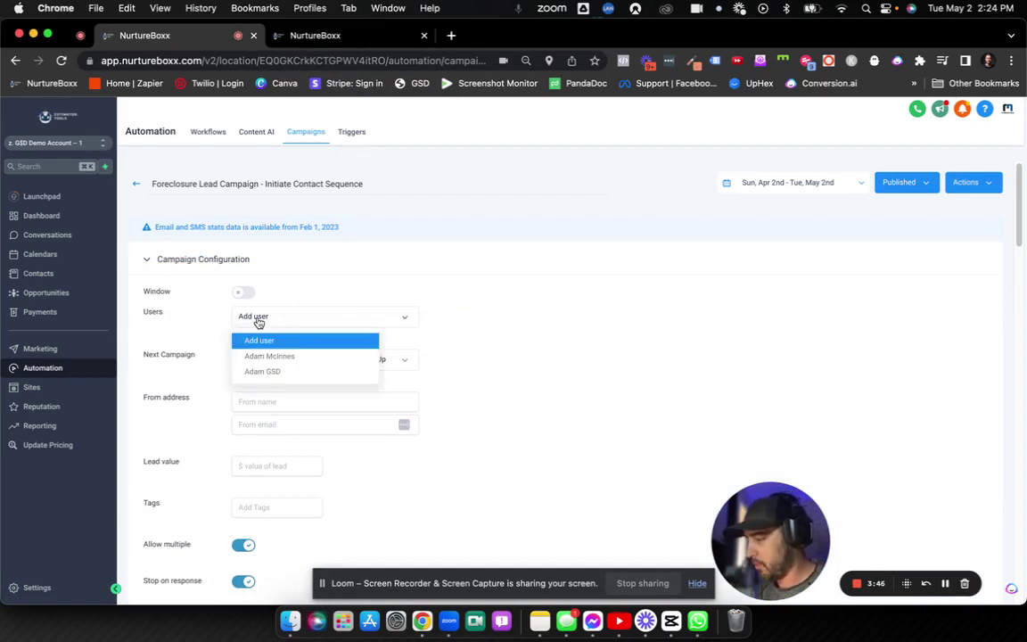
left_click(419, 259)
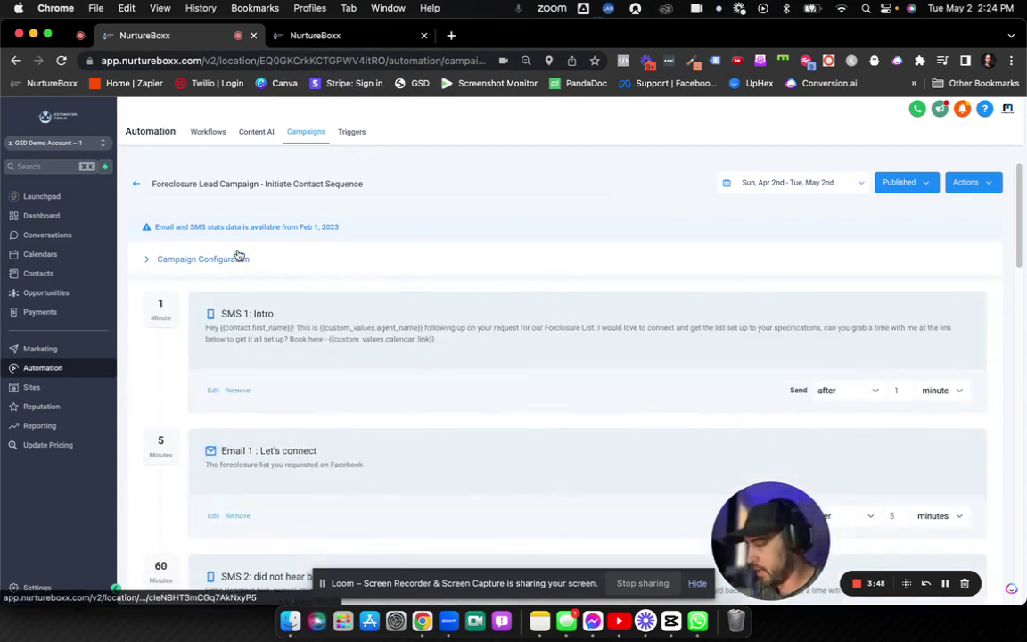
left_click(237, 257)
scroll(221, 335, "down", 1)
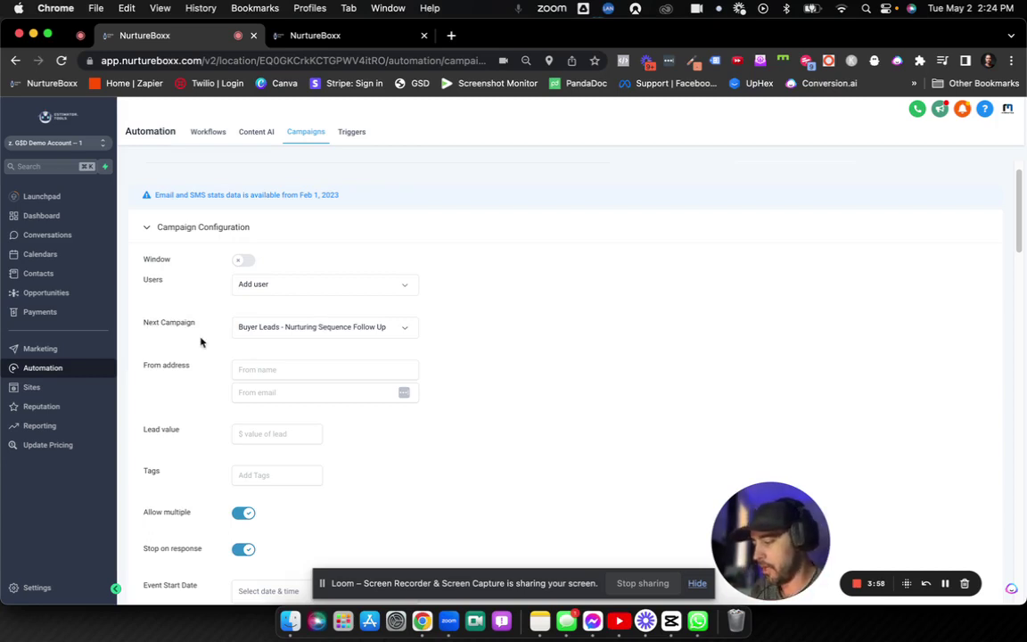
scroll(199, 339, "down", 3)
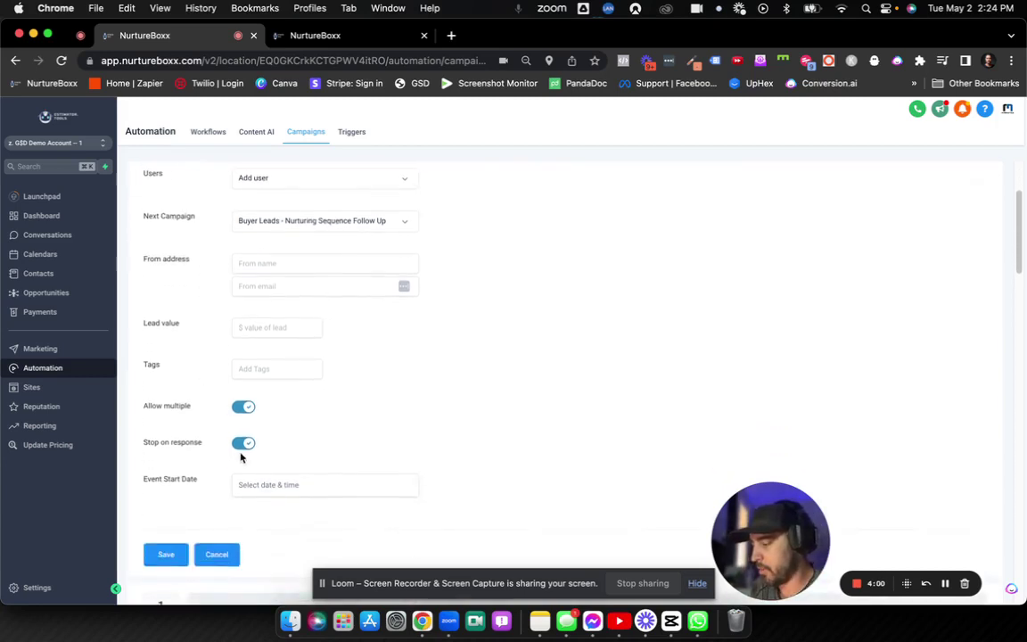
scroll(246, 445, "down", 1)
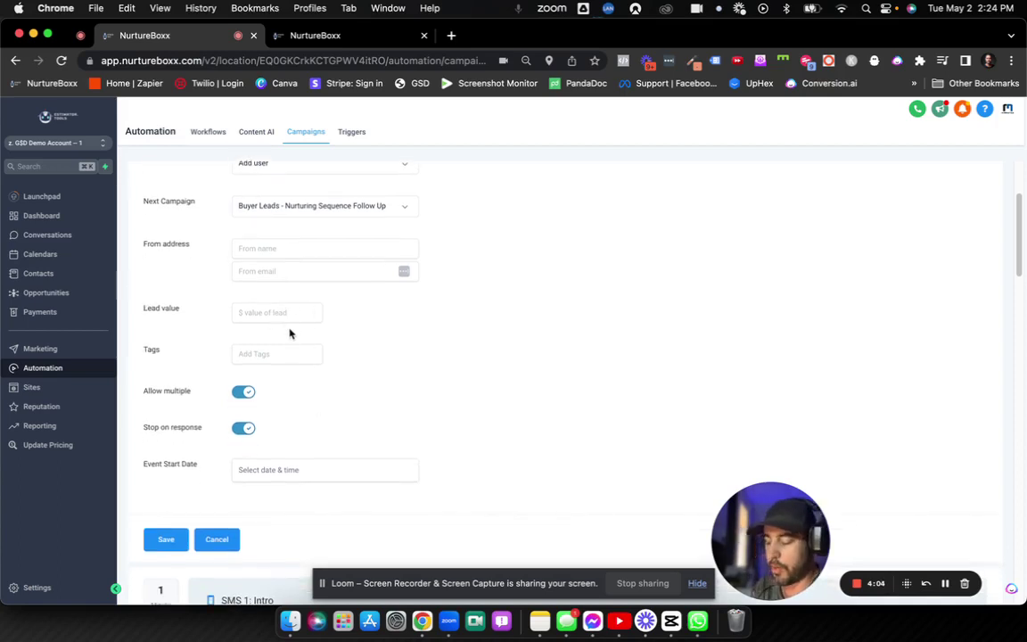
scroll(351, 368, "down", 1)
scroll(351, 368, "down", 4)
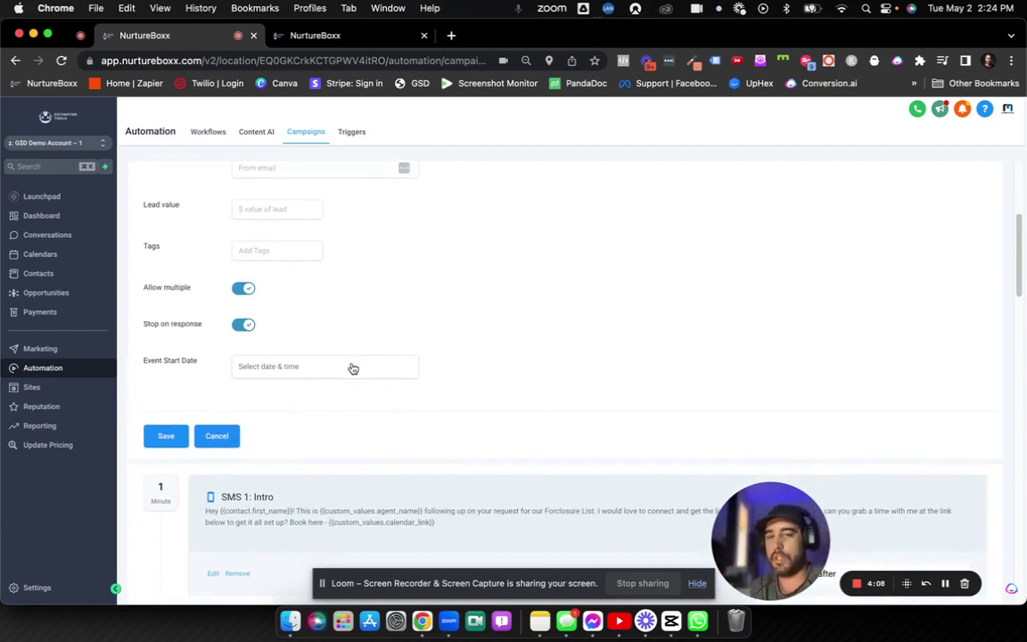
scroll(355, 350, "down", 10)
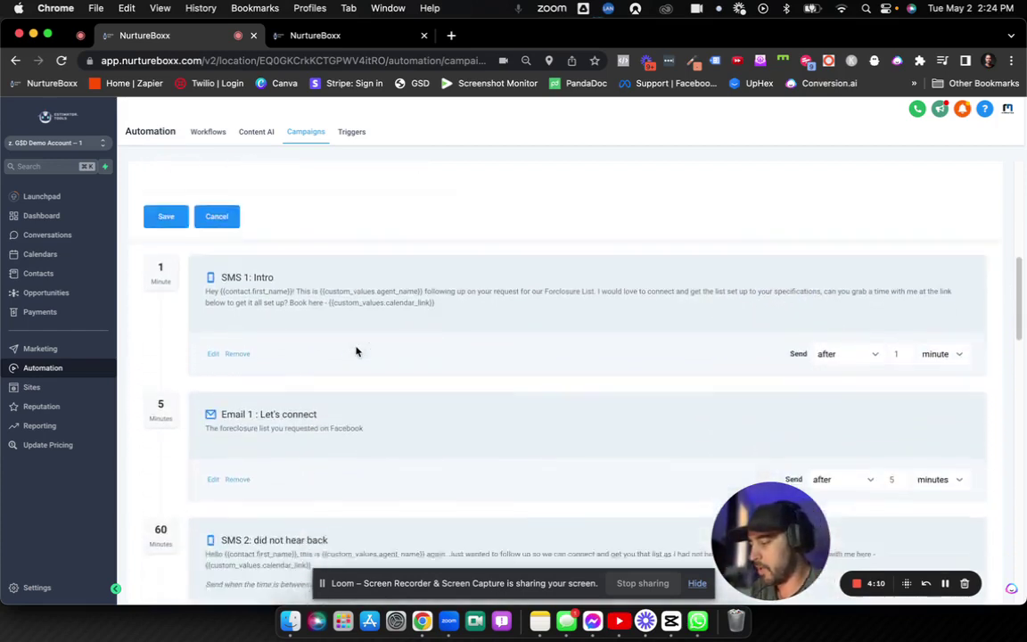
scroll(355, 351, "up", 15)
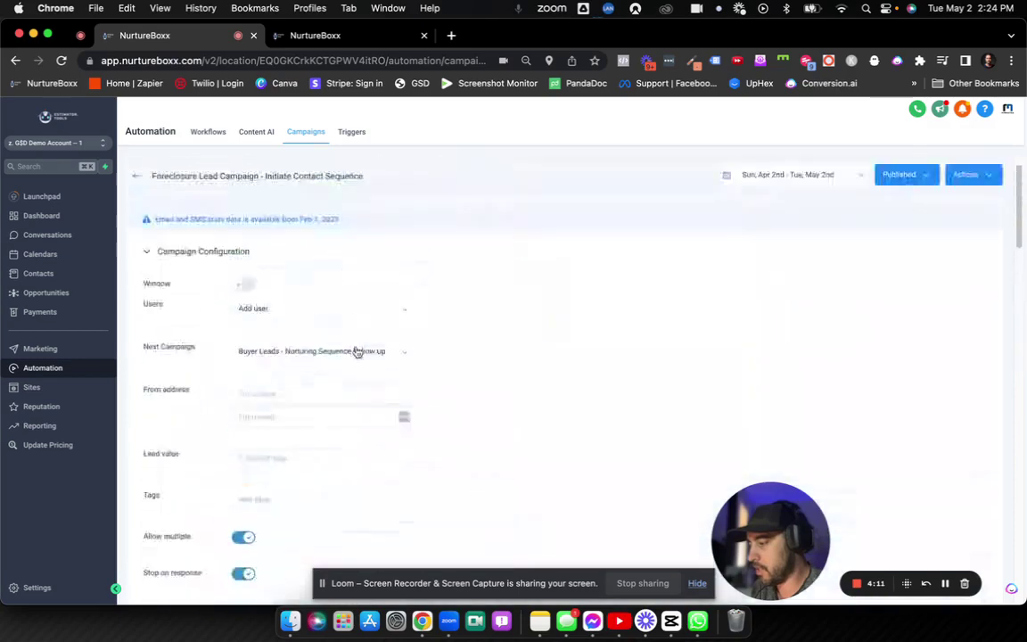
- Reopen the Foreclosure Buyers Add To Pipeline trigger to check which campaign and pipeline stage it uses
left_click(352, 136)
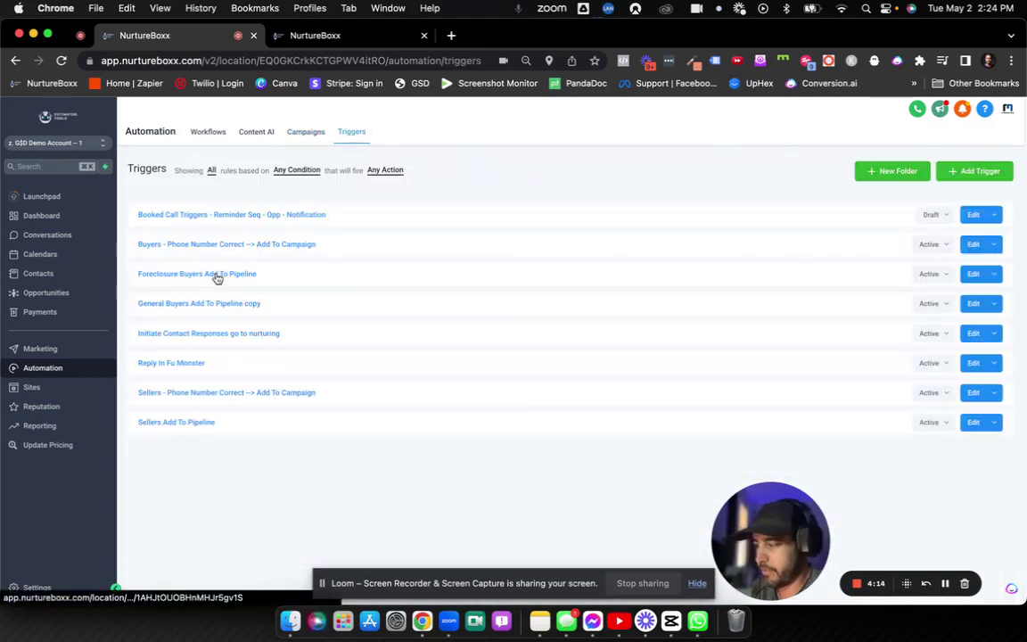
left_click(218, 278)
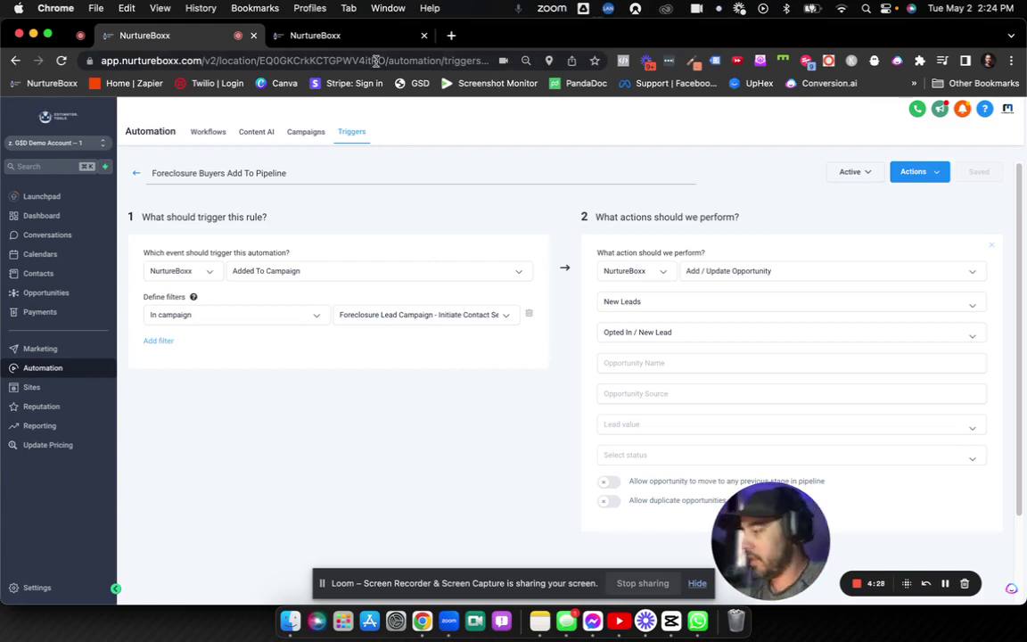
- Create a workflow from scratch in the Triggers & Campaign Migrations folder and name it Foreclosure Buyer Leads
left_click(352, 36)
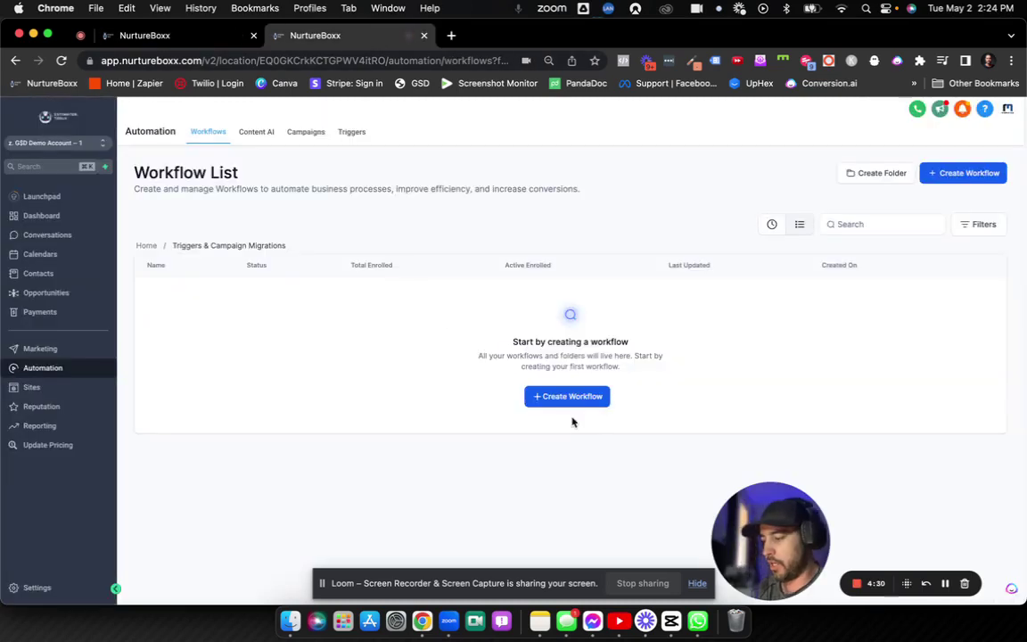
left_click(585, 396)
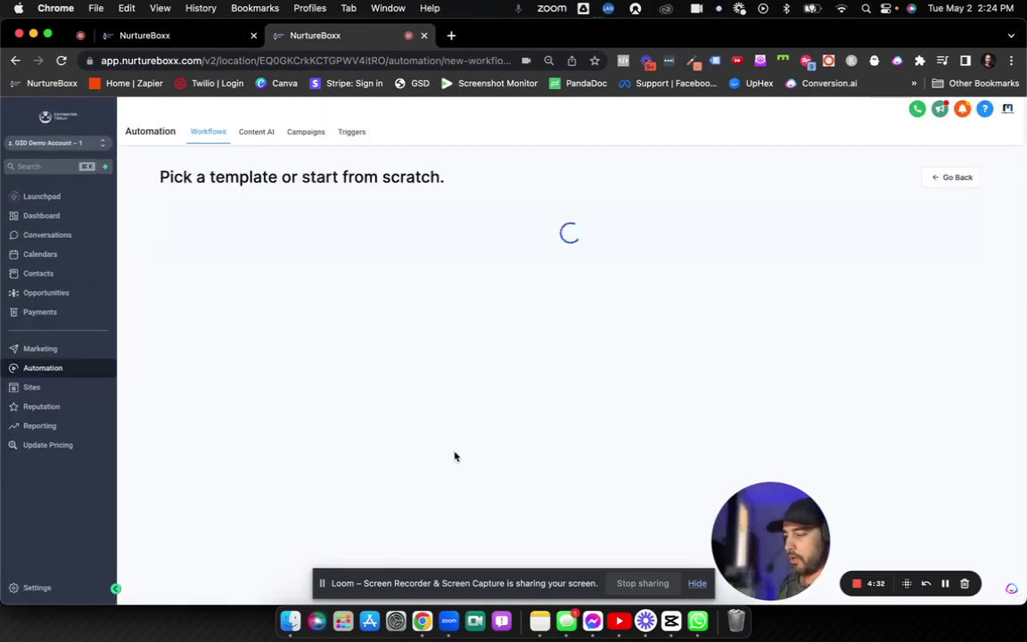
left_click(393, 328)
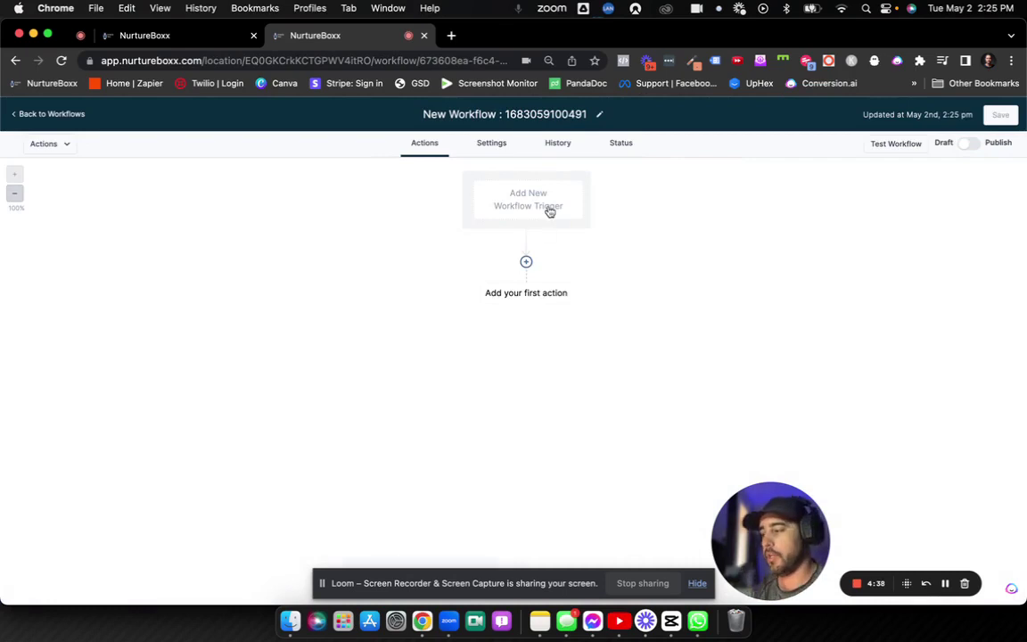
left_click(586, 114)
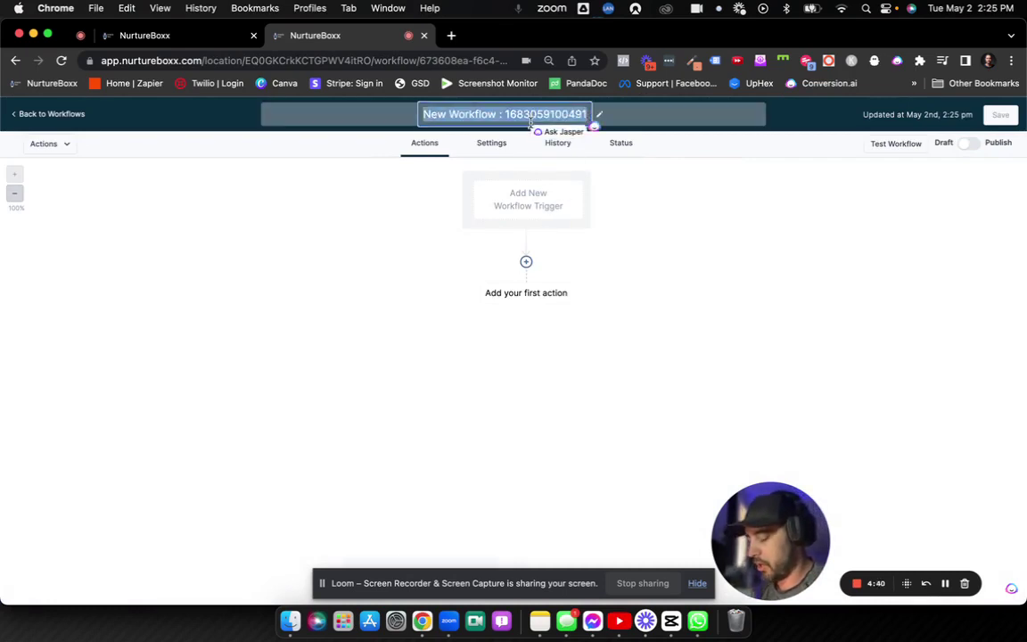
type("Foreclosure ")
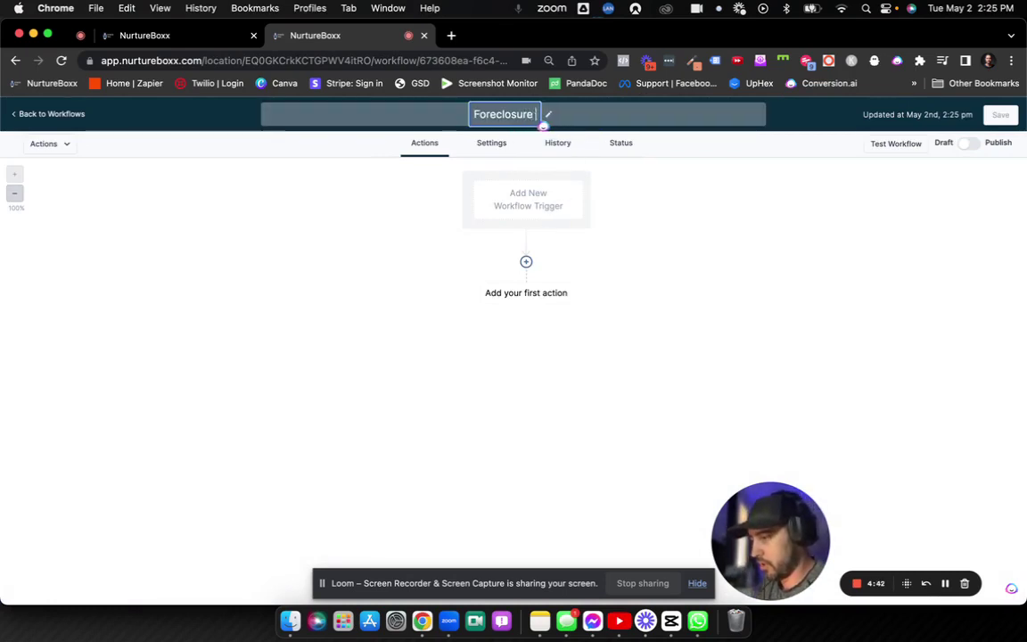
type("Buyer Leads")
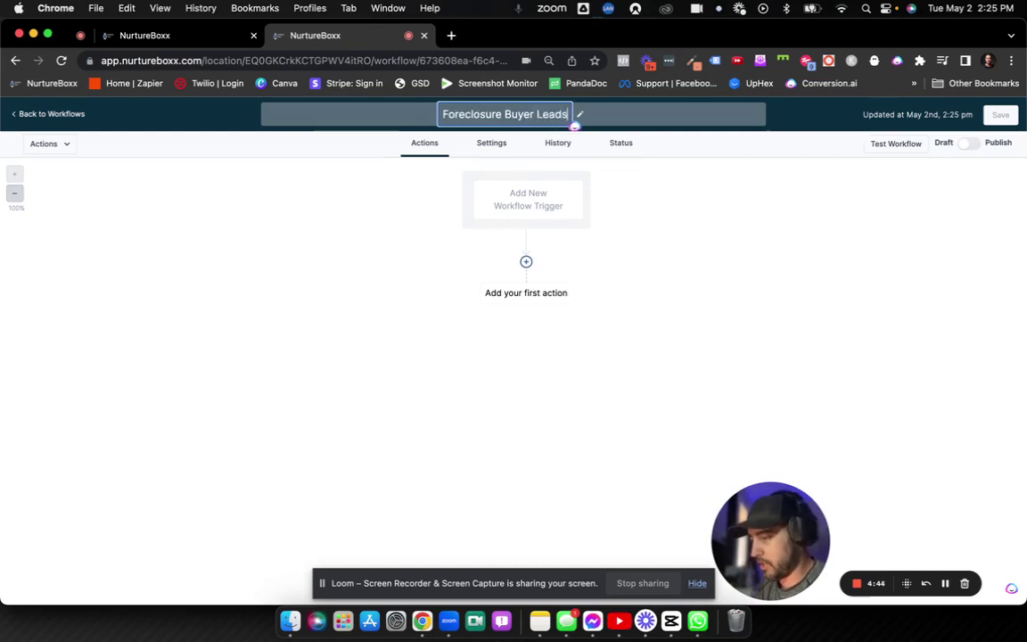
left_click(663, 264)
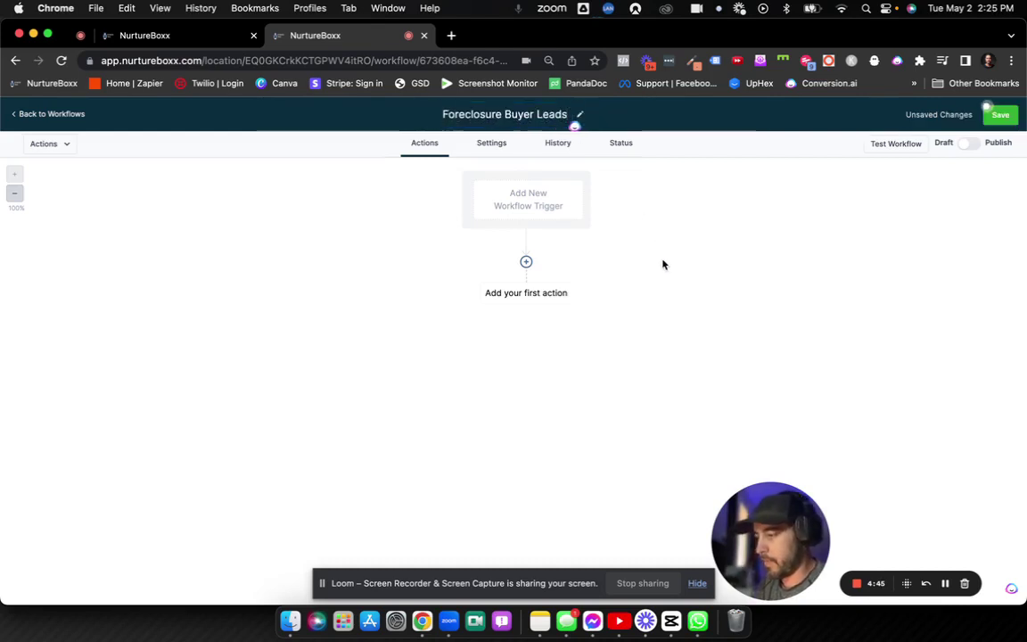
- Start a new workflow trigger, search the trigger types for "form" and choose Form Submitted
left_click(528, 204)
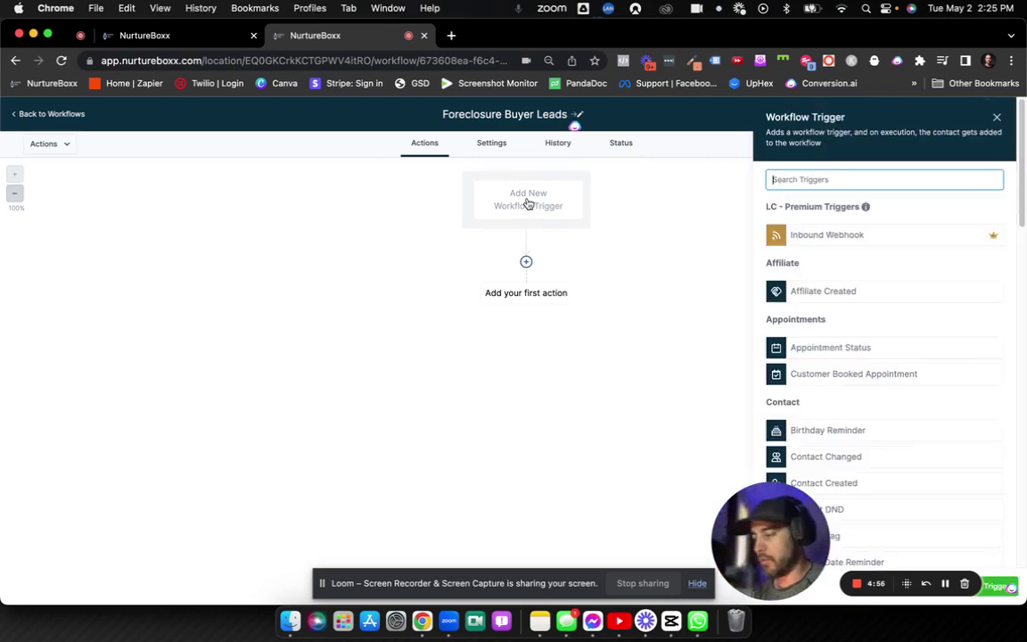
left_click_drag(772, 535, 558, 526)
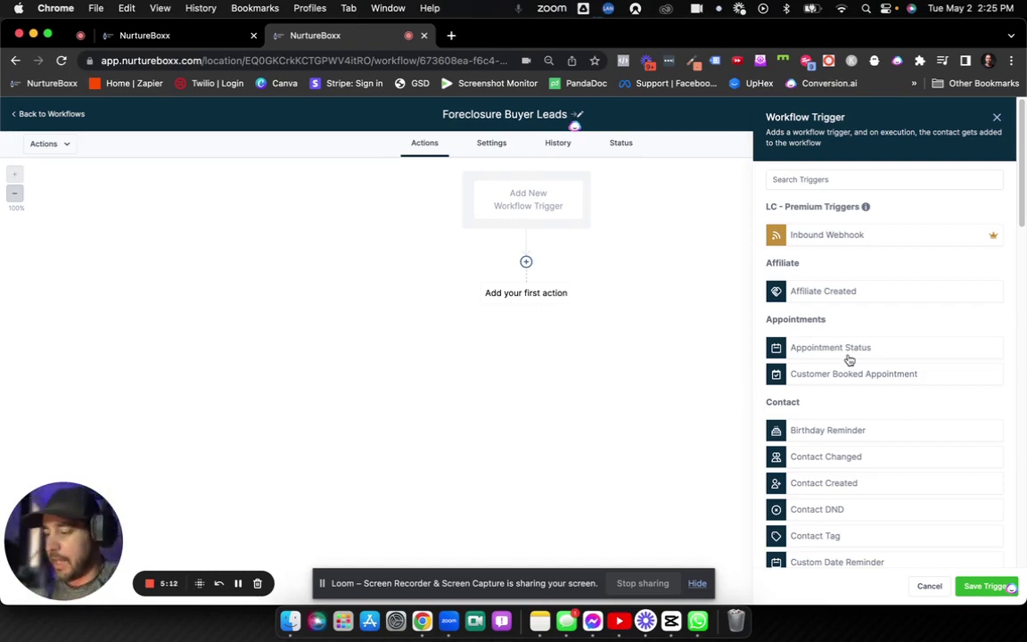
left_click(830, 180)
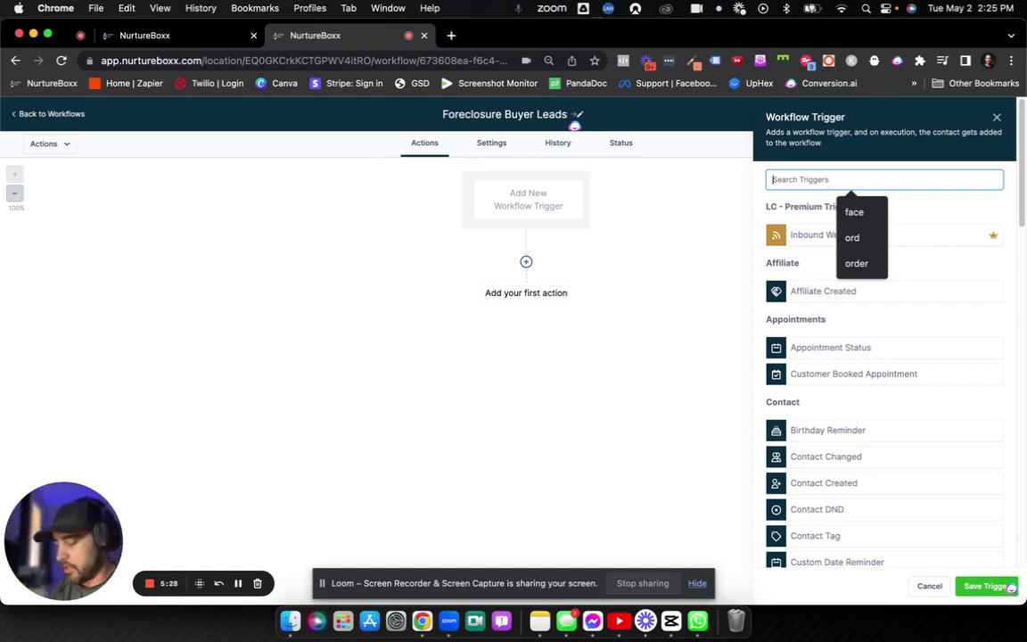
type("form")
left_click(816, 234)
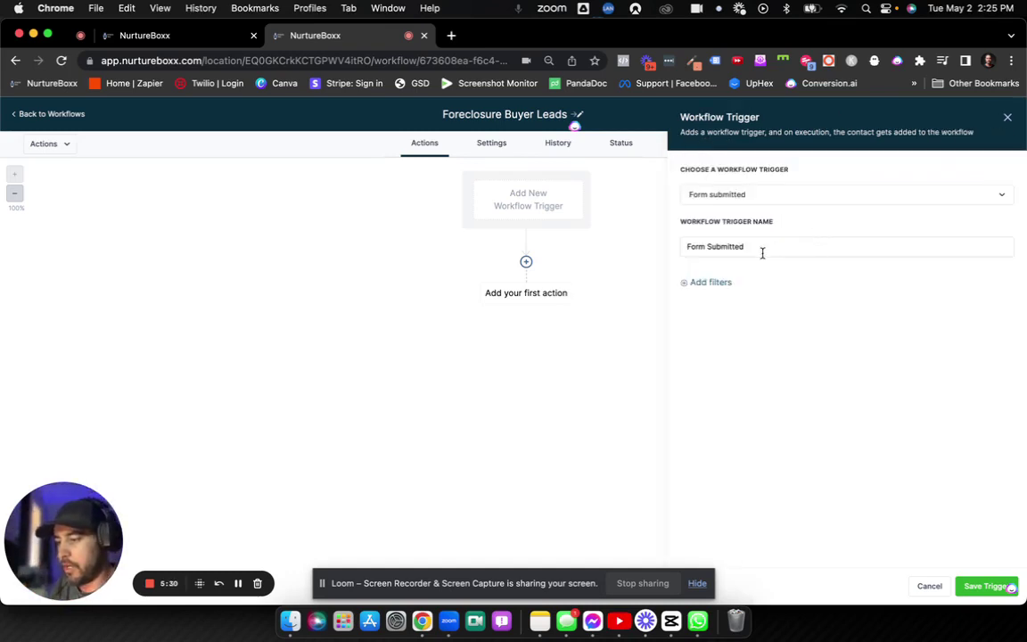
- Add a filter to the Form Submitted trigger so that the form is Foreclosure copy
left_click(709, 283)
left_click(716, 296)
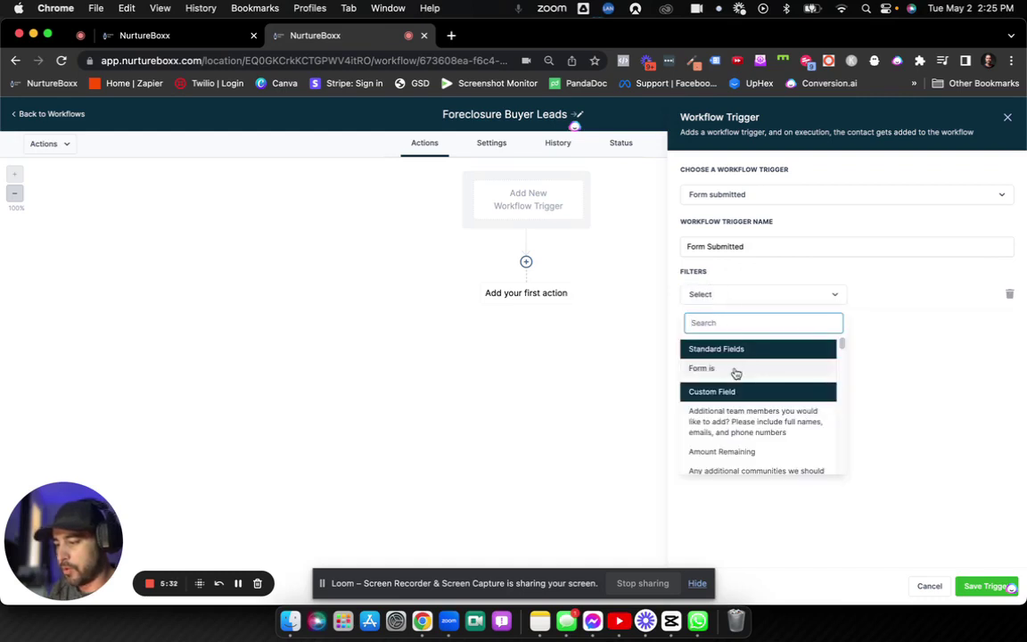
left_click(733, 369)
left_click(865, 296)
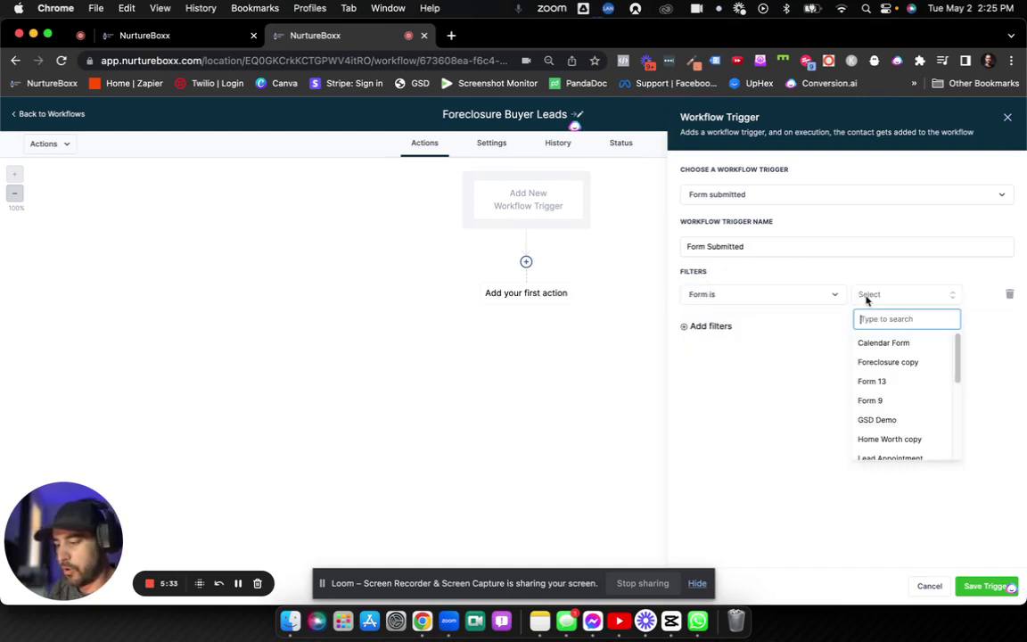
left_click(880, 363)
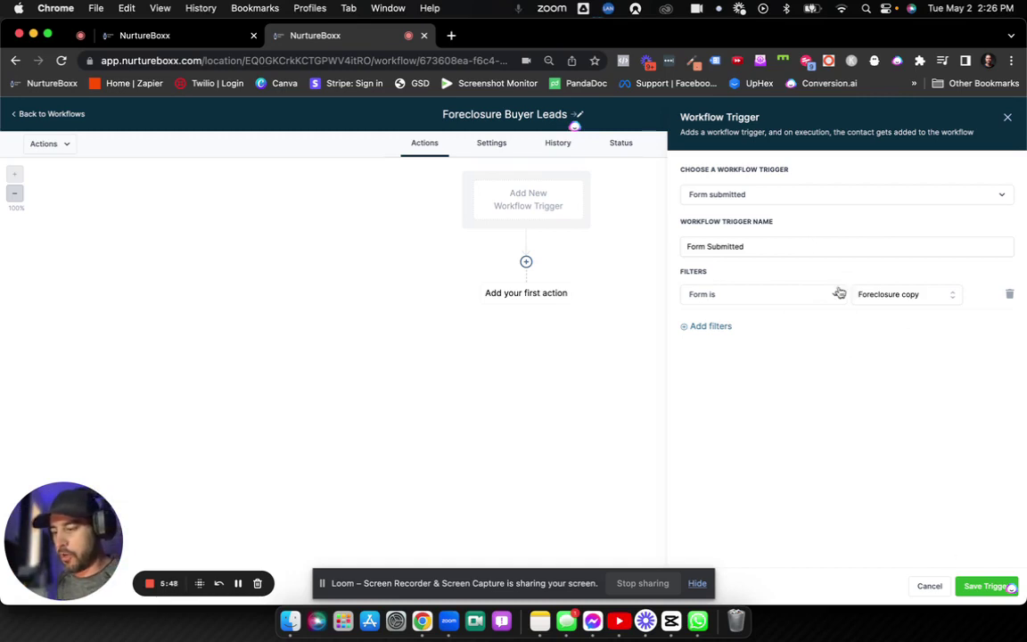
- Name the trigger Form Submitted "Foreclosure Copy", then save the trigger and the workflow
left_click(827, 250)
type("1")
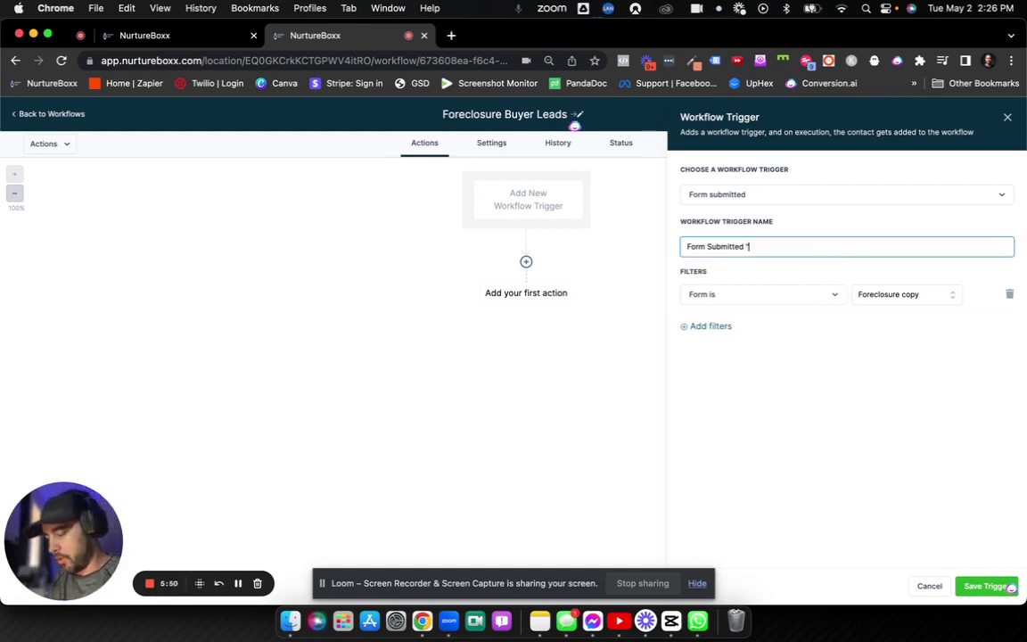
type("Foreclosure Copy")
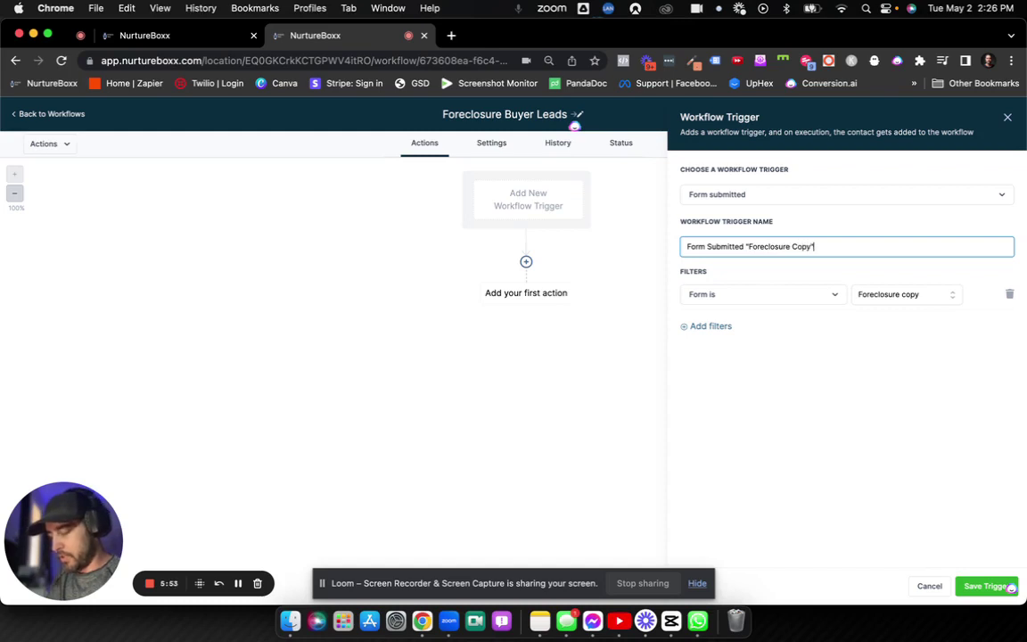
left_click(985, 586)
left_click(1002, 116)
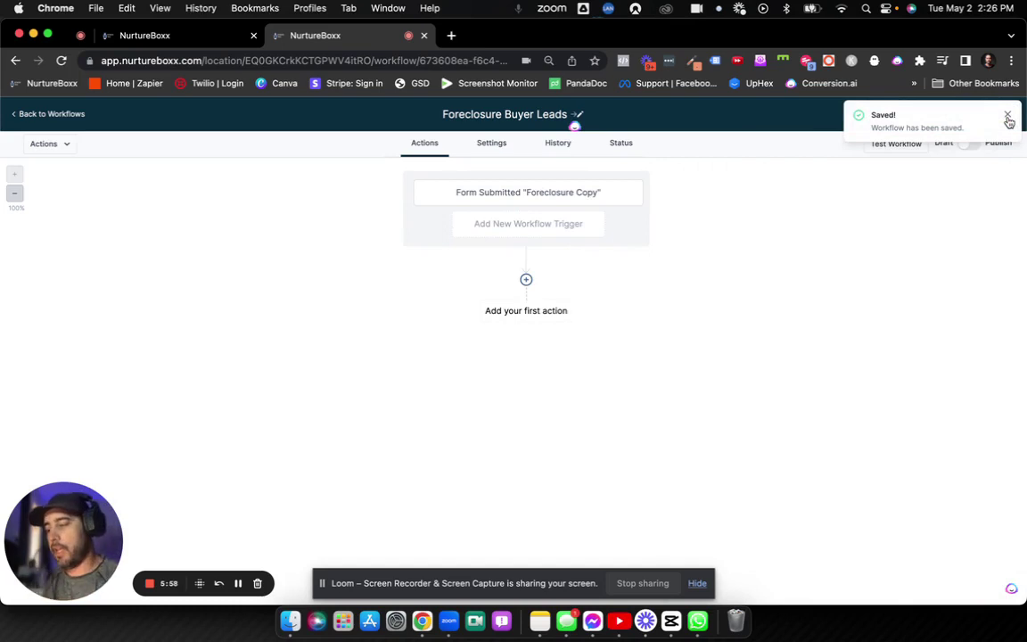
- Start a second workflow trigger of type Contact Tag and add a Tag Added filter to it
left_click(574, 225)
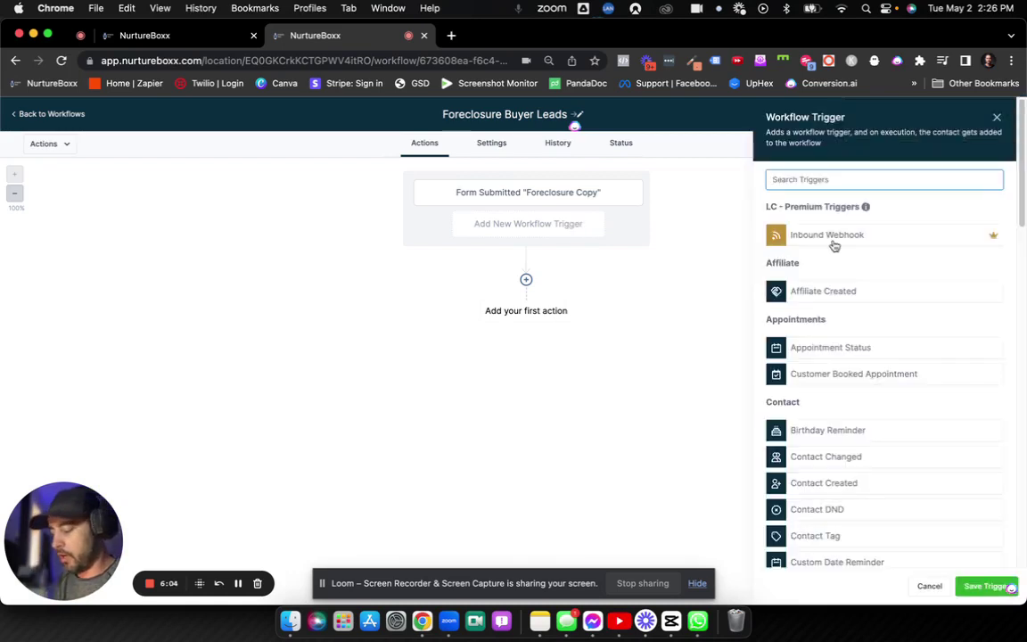
type("tag")
left_click(802, 235)
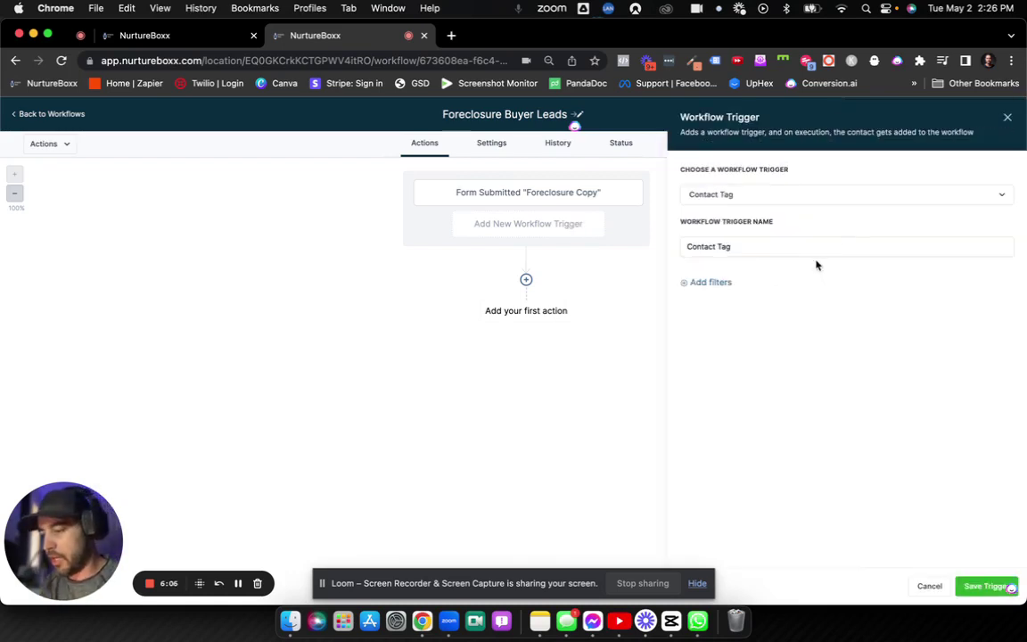
left_click(720, 284)
left_click(715, 294)
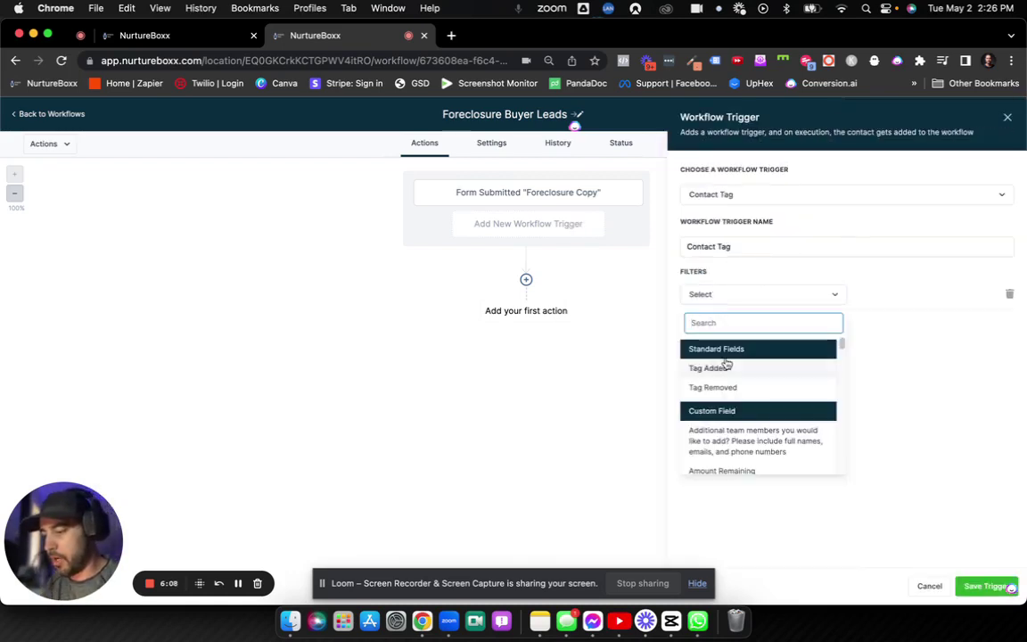
left_click(723, 364)
left_click(880, 299)
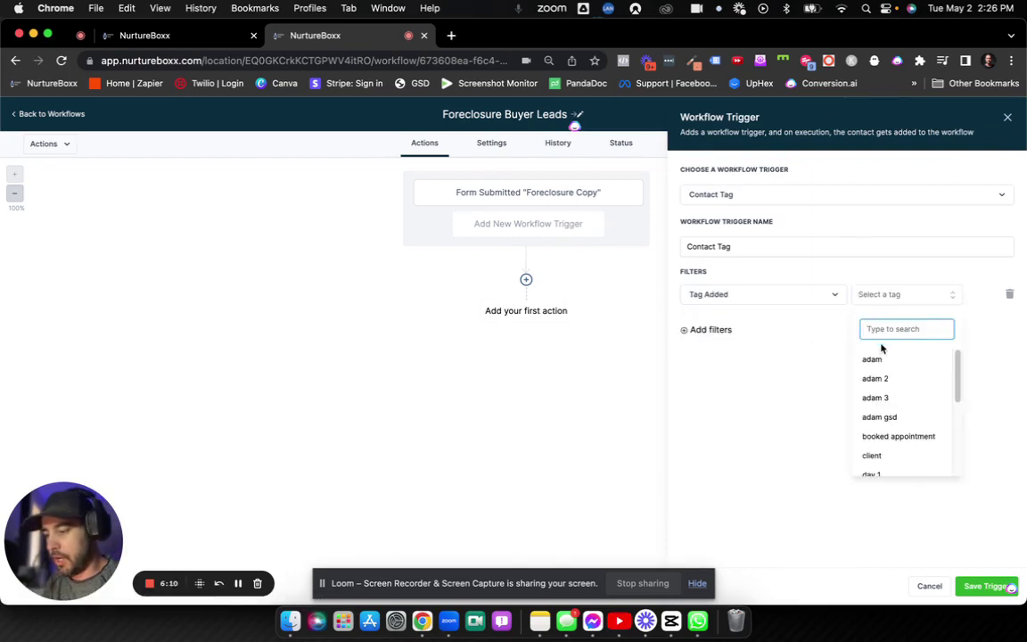
- Create a new tag named Foreclosure Lead for the Tag Added filter
scroll(892, 410, "down", 2)
scroll(891, 426, "down", 3)
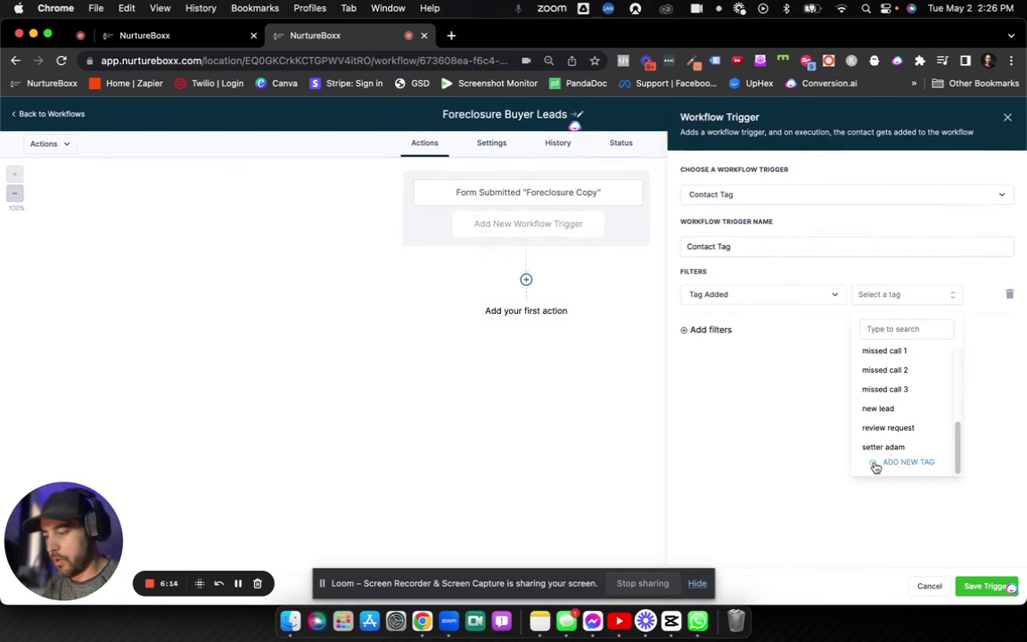
left_click(896, 294)
left_click(896, 306)
type("Forecl")
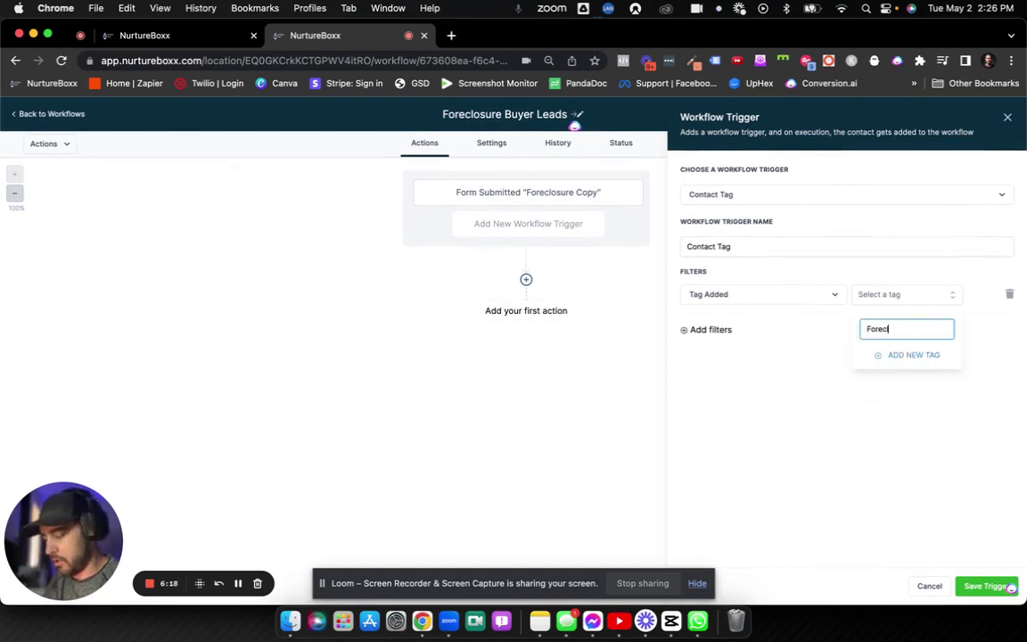
type("osure Lead")
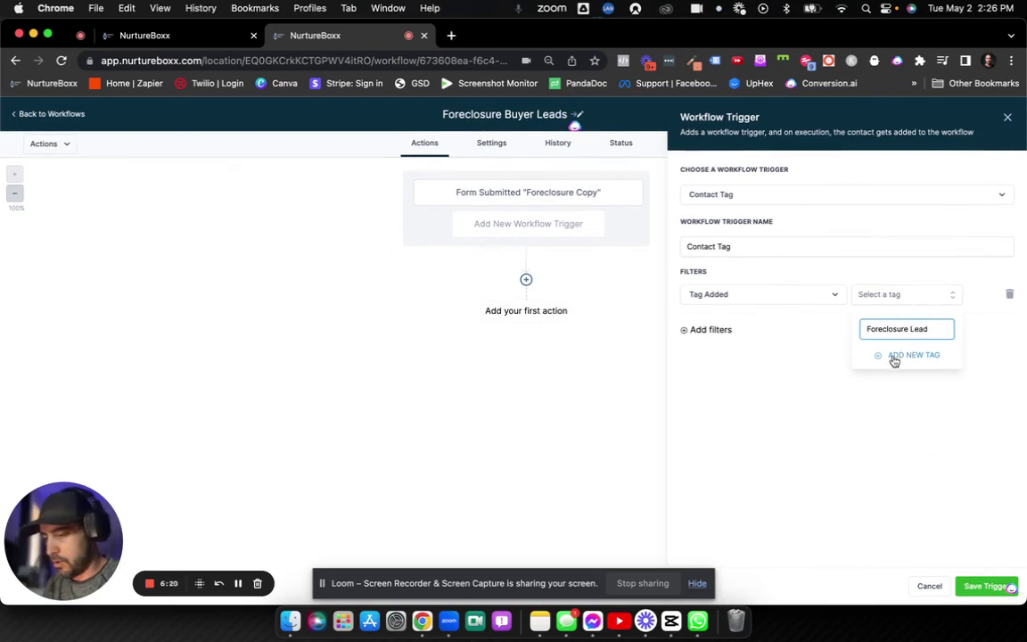
left_click(892, 355)
- Name the trigger Contact Tag "Foreclosure Lead", then save the trigger and the workflow
left_click(761, 246)
type("\"Foreclosure Lead\"")
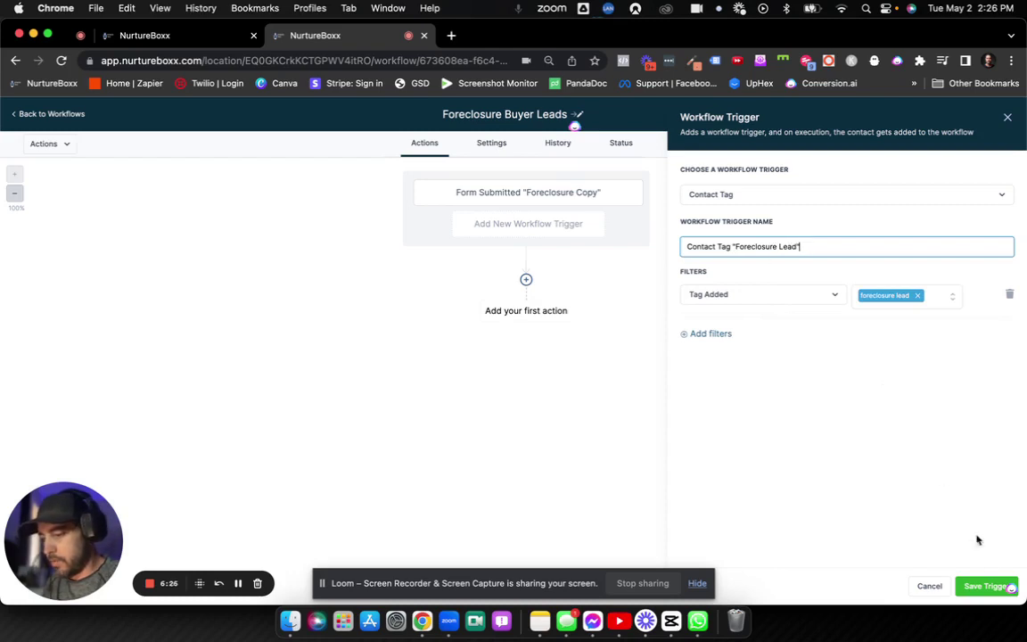
key("Return")
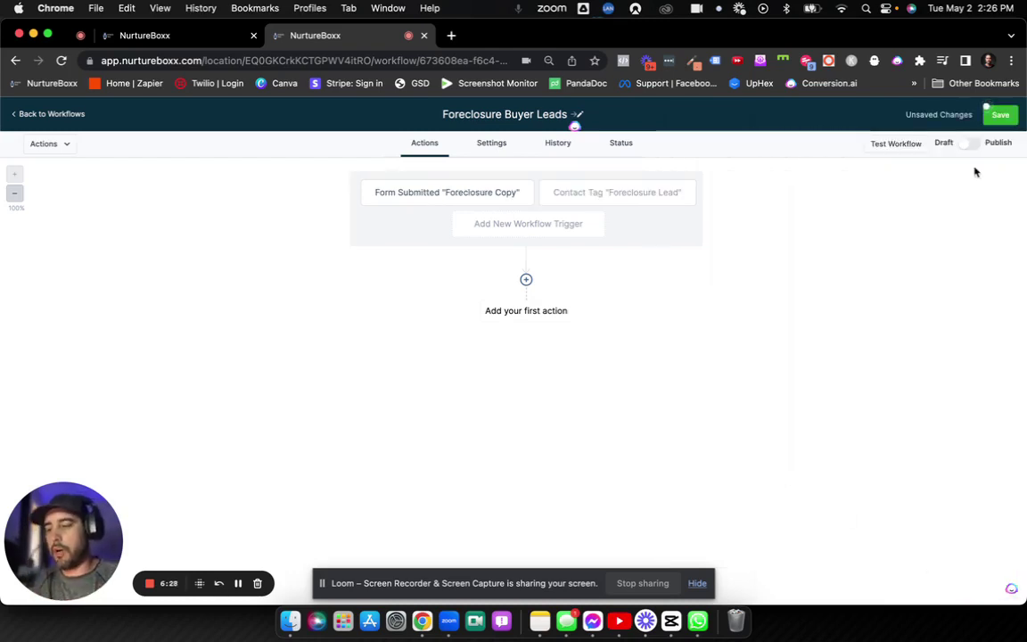
left_click(1000, 116)
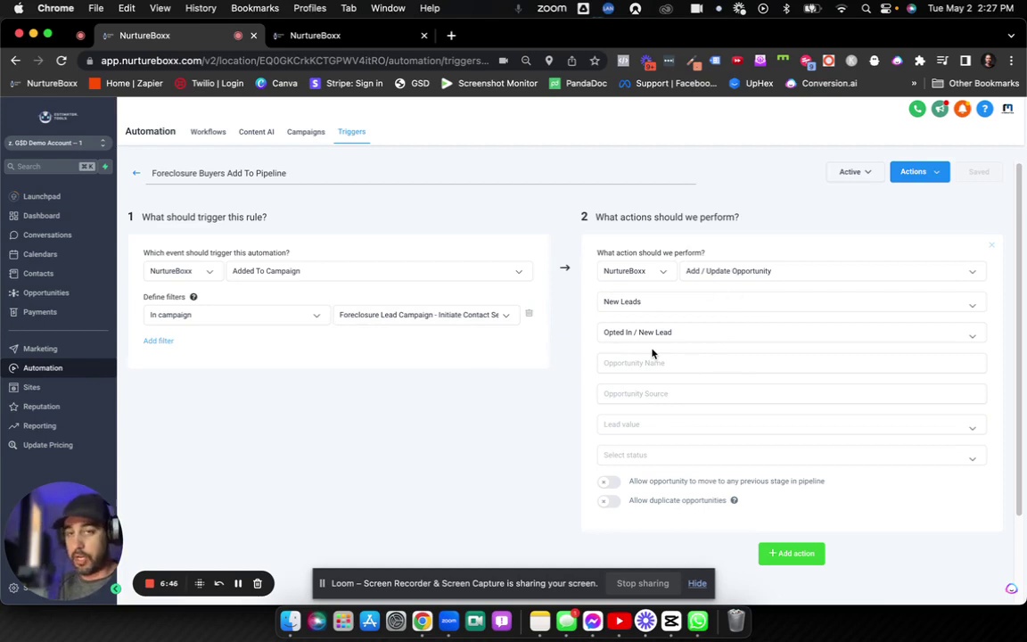
- Return to the Foreclosure Buyer Leads workflow and start its first action, searching for "up" and choosing Create/Update Opportunity
left_click(339, 36)
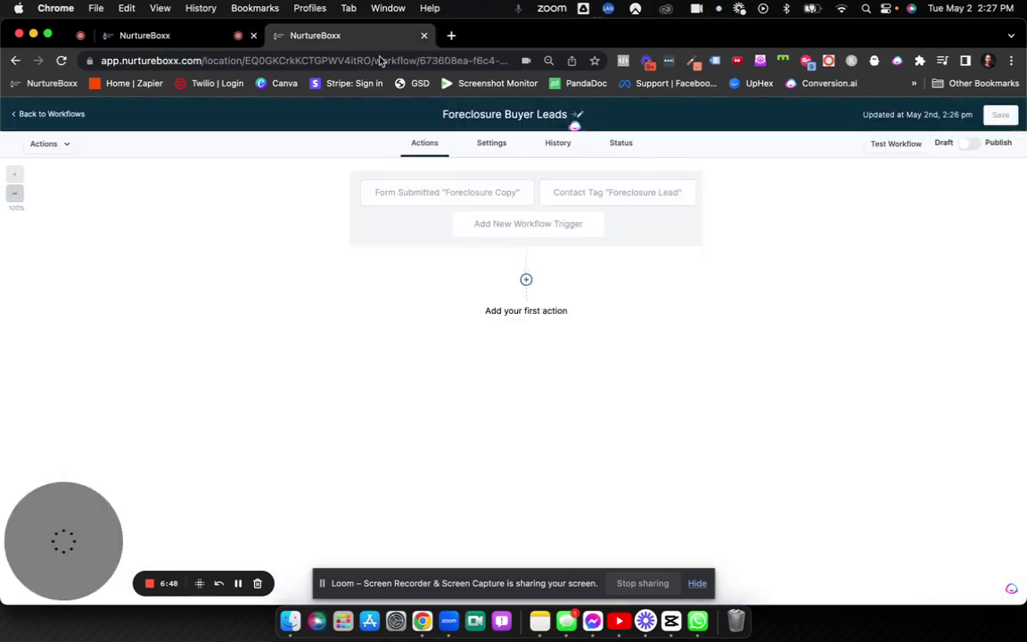
left_click(533, 314)
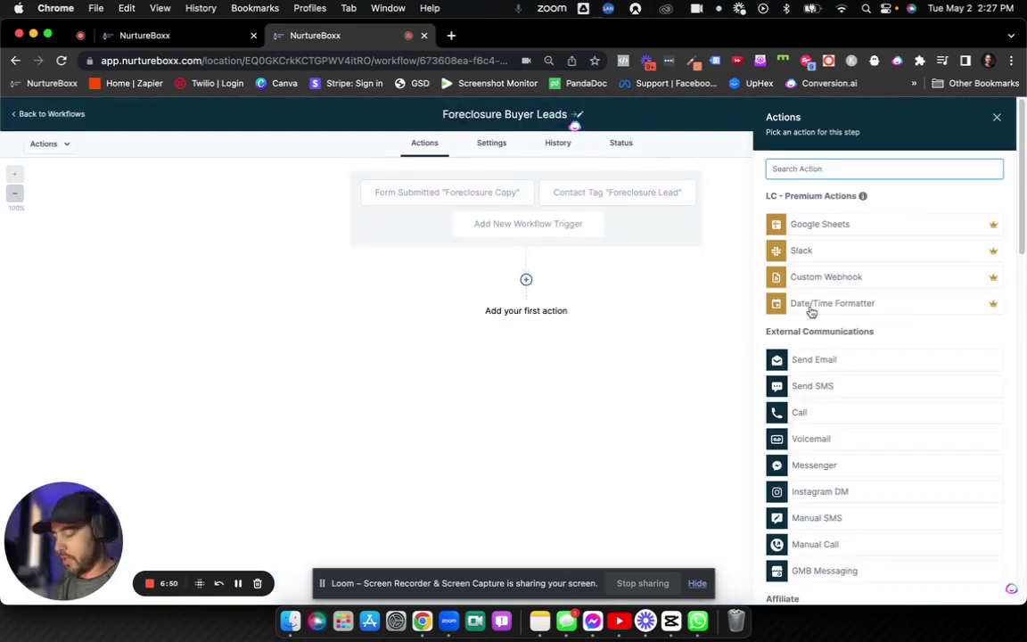
type("up")
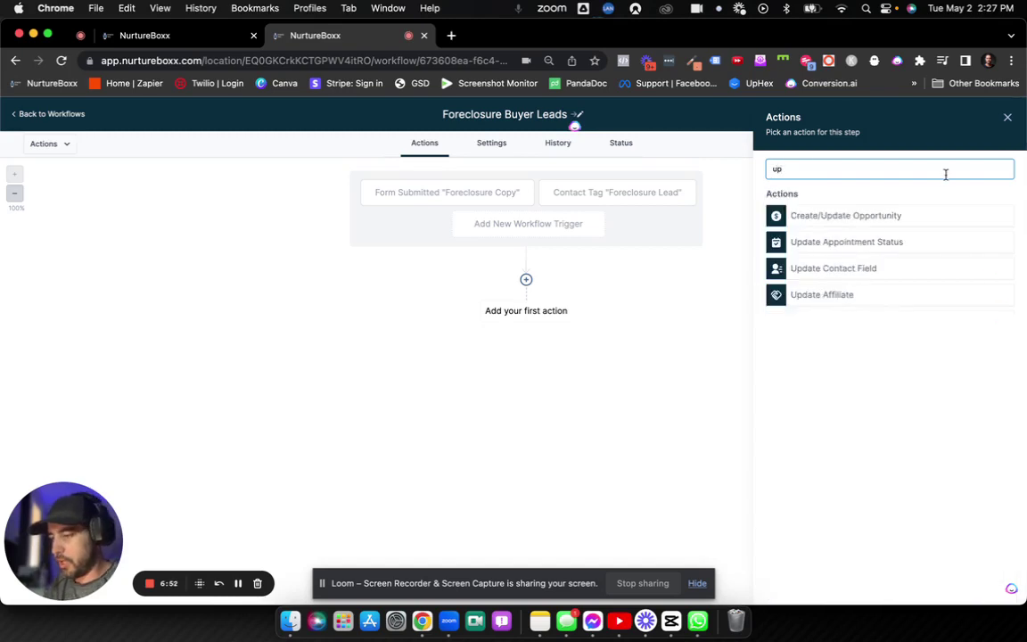
left_click(855, 214)
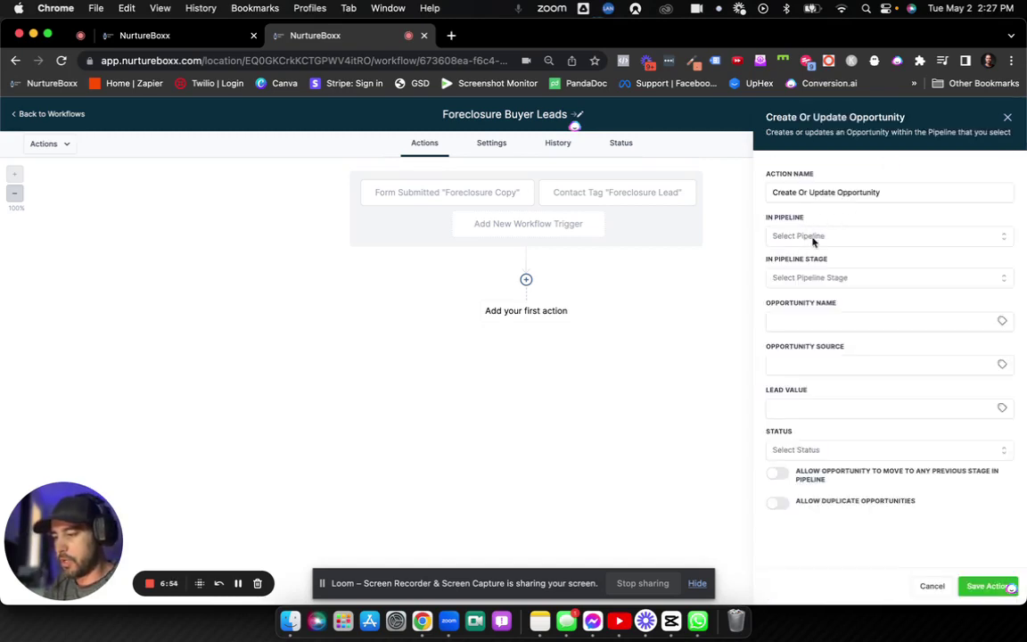
left_click(813, 235)
left_click(809, 285)
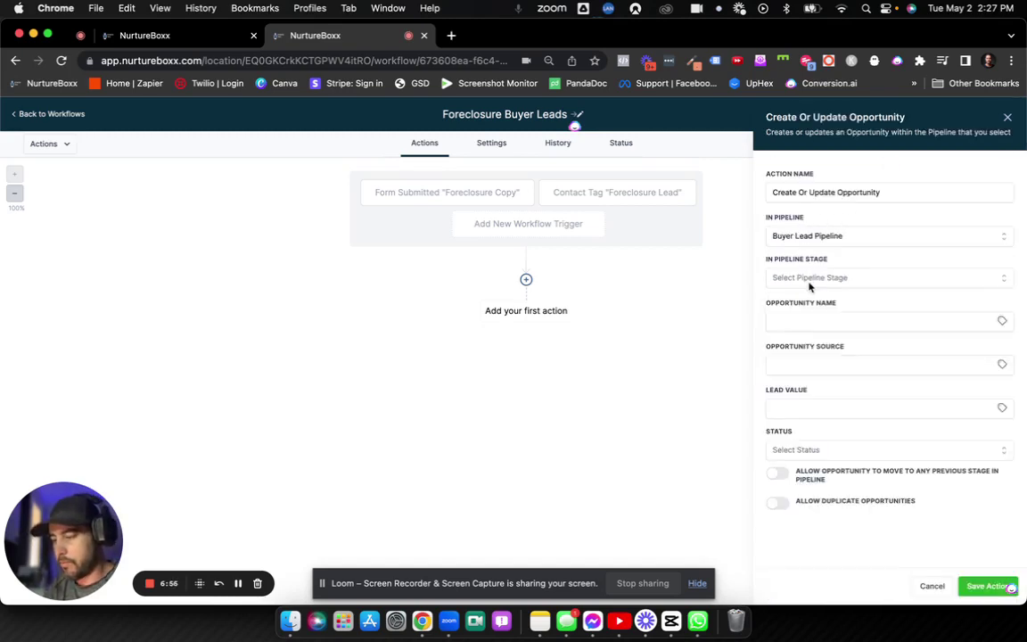
left_click(810, 278)
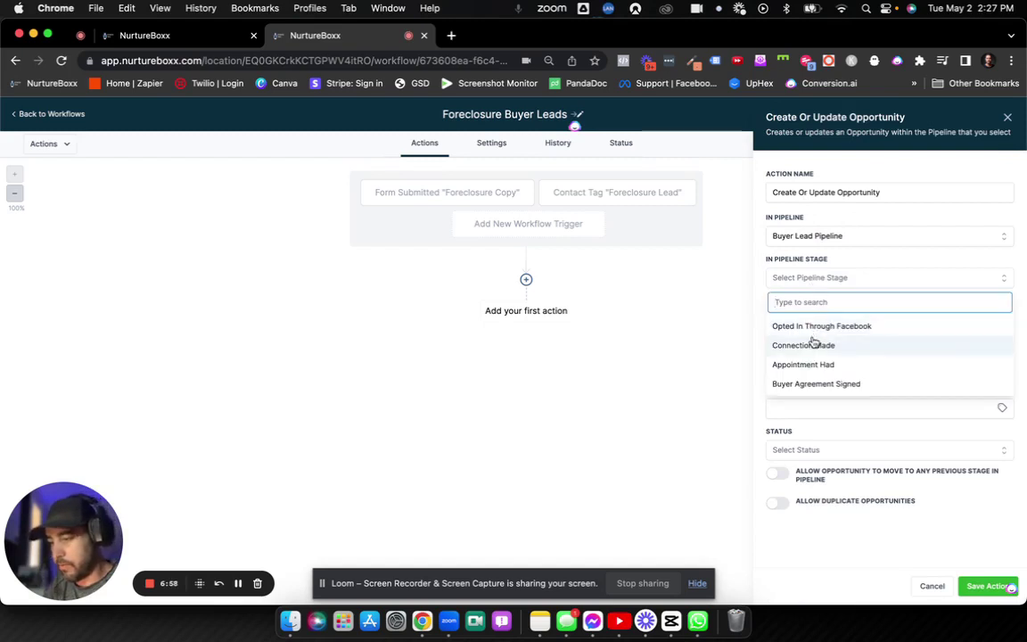
- Set the opportunity's pipeline to New Lead Pipeline and its stage to New Lead
left_click(777, 235)
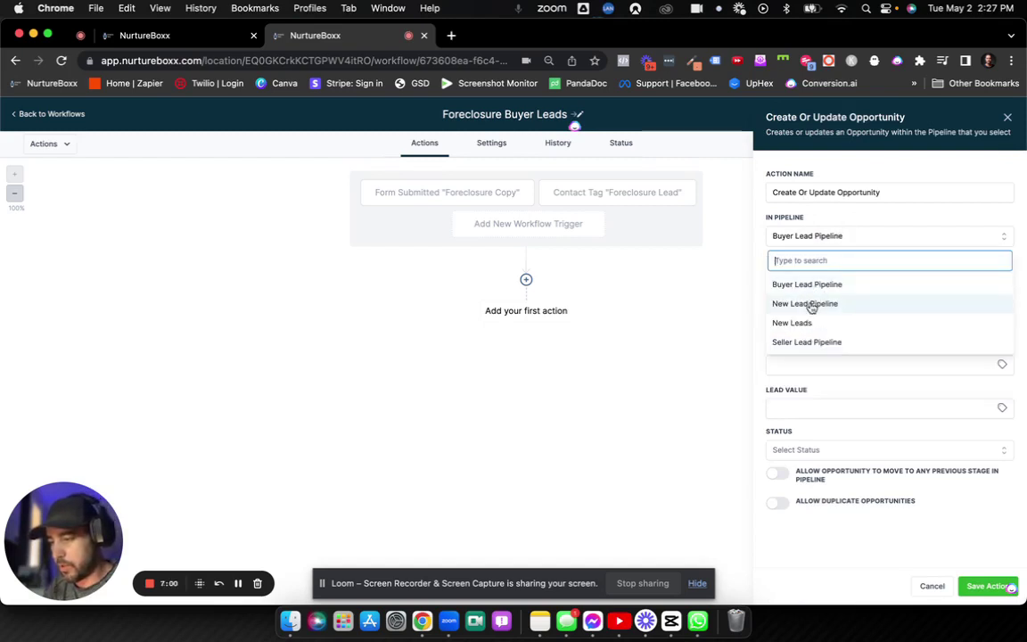
left_click(810, 303)
left_click(825, 278)
left_click(790, 325)
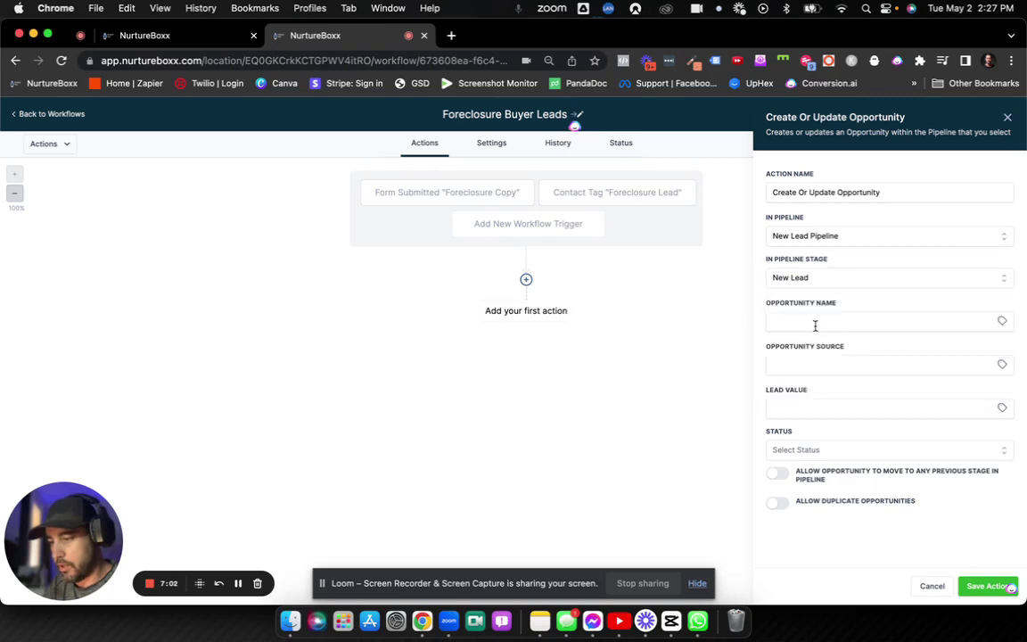
- Set the opportunity name to the {{contact.name}} custom value
left_click(817, 323)
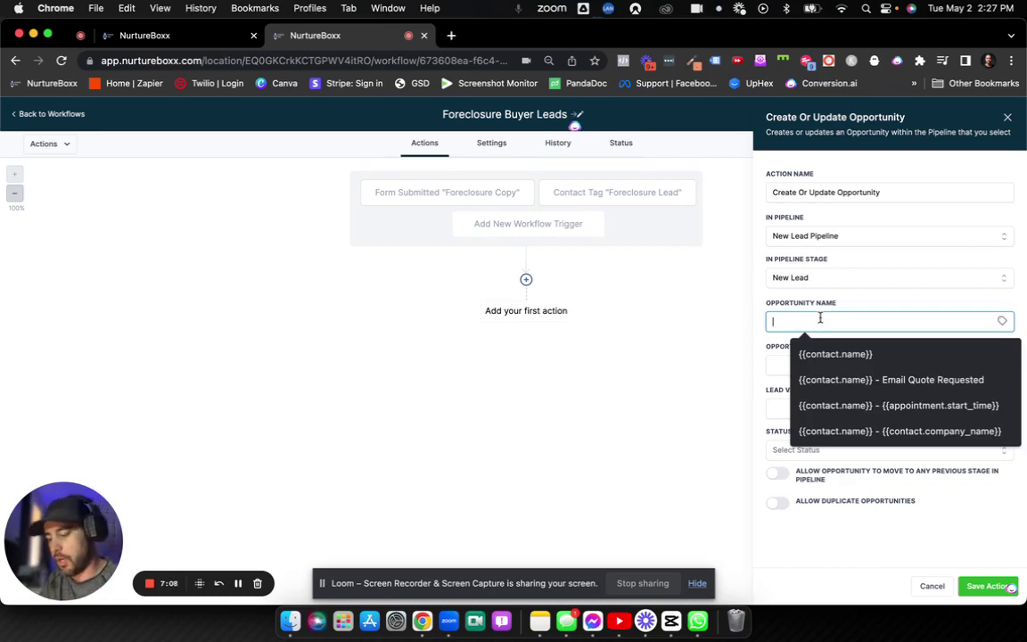
type("{{contac")
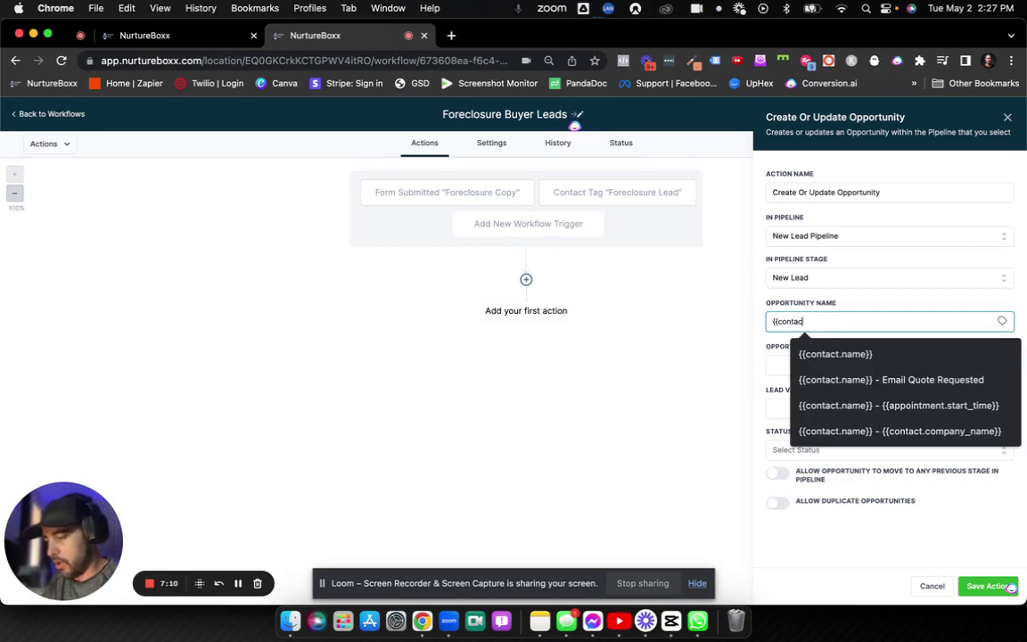
type("t.name}}")
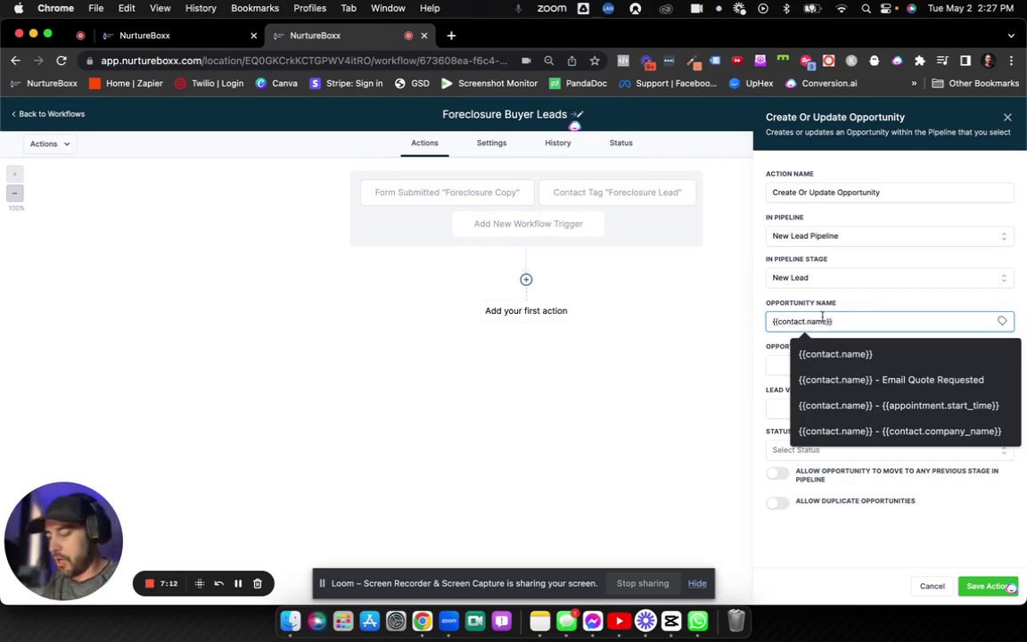
left_click(856, 307)
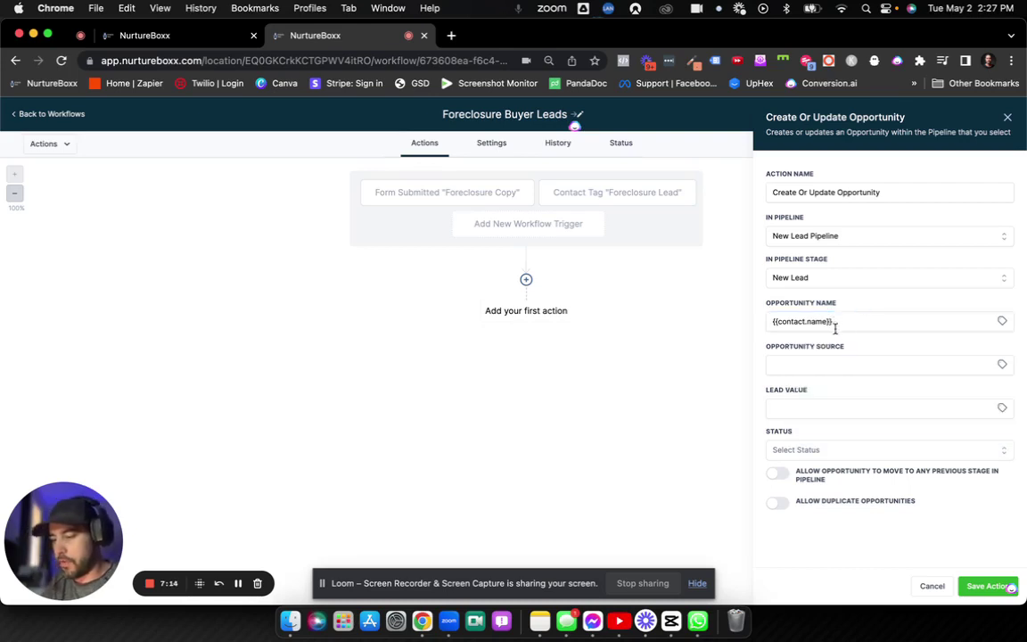
- Look through the contact custom values offered for the opportunity name, then close the list without choosing one
left_click(1002, 321)
left_click(981, 337)
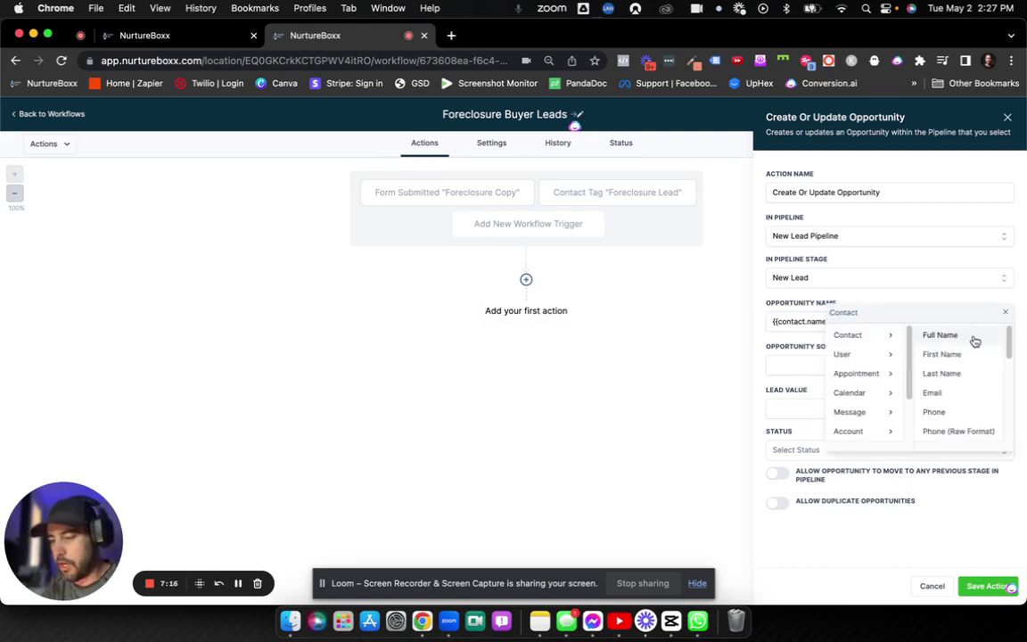
scroll(971, 342, "down", 1)
scroll(972, 342, "down", 3)
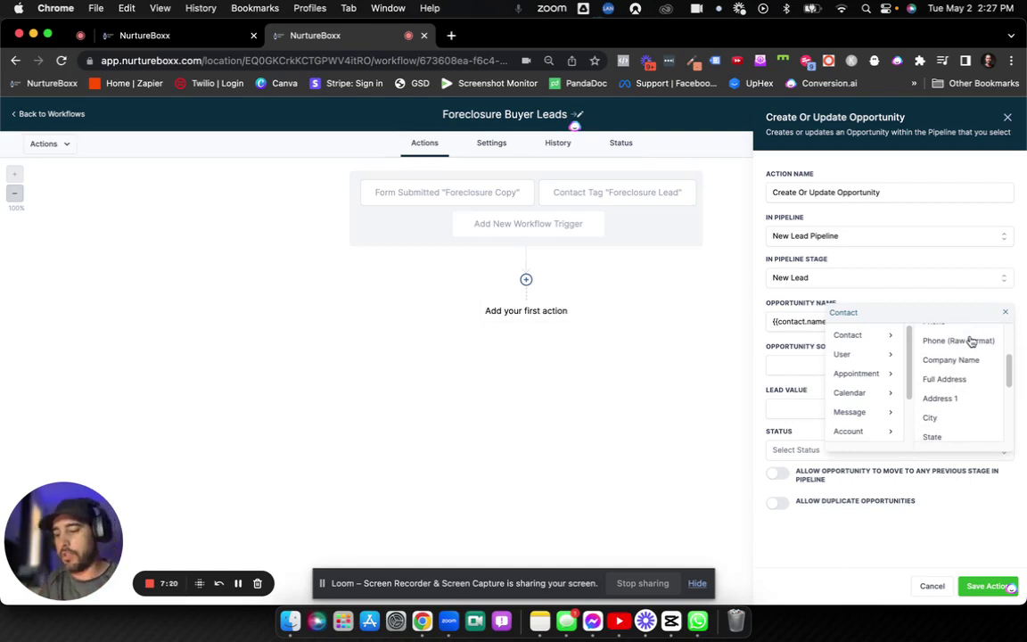
scroll(971, 342, "down", 5)
scroll(972, 342, "up", 9)
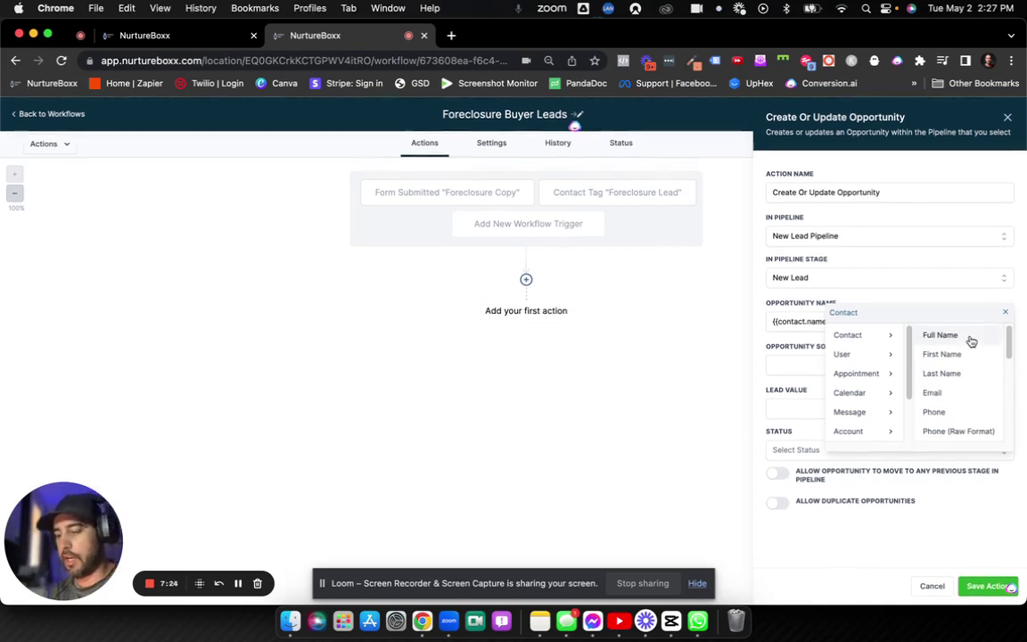
left_click(1004, 313)
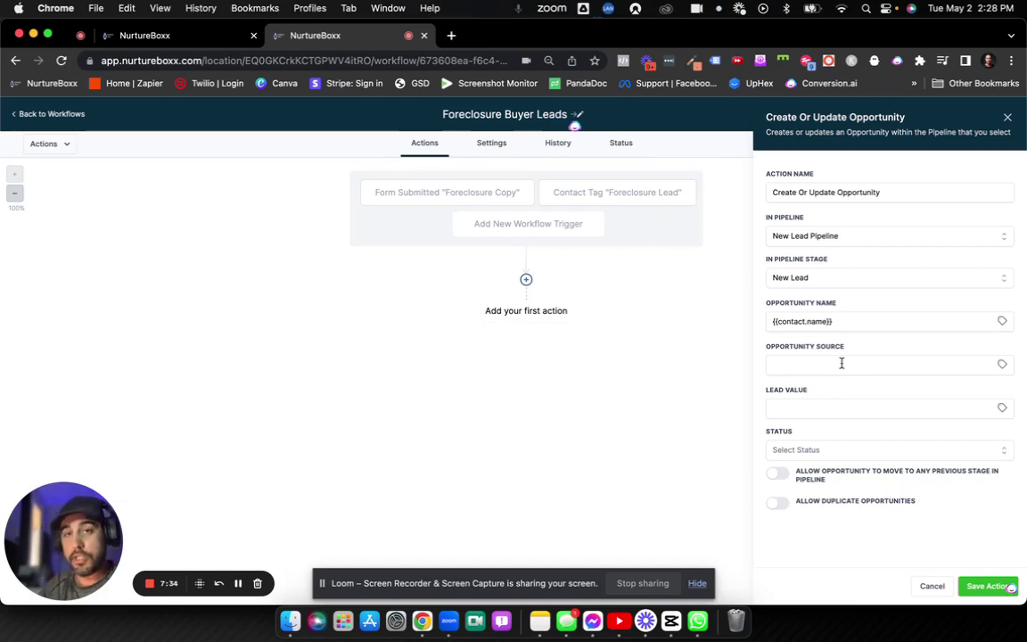
- Look through the first and latest attribution custom values offered for the opportunity source, and close the list without choosing one
left_click(1001, 363)
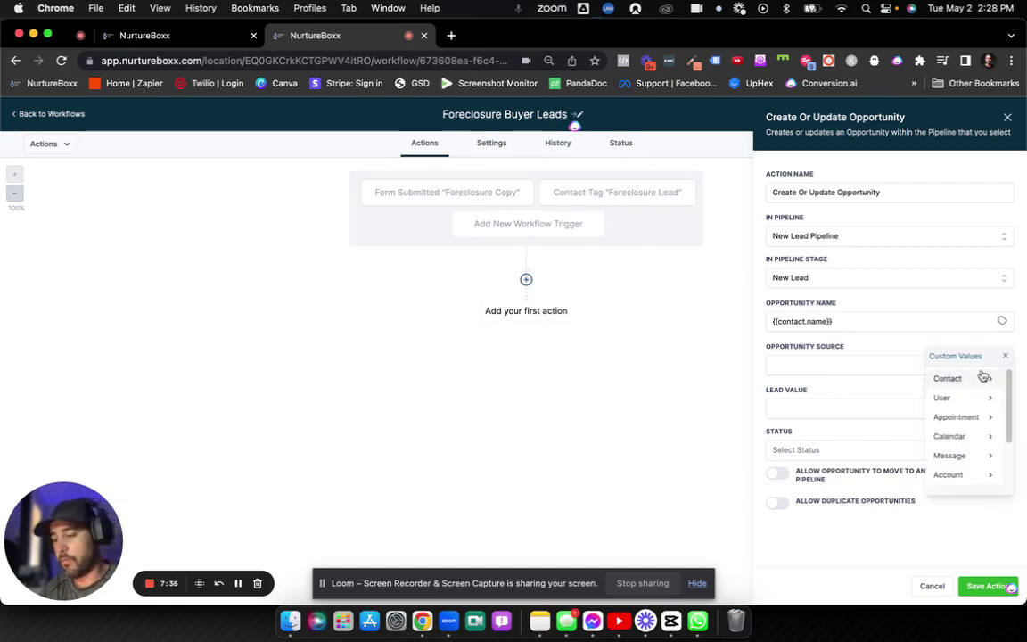
scroll(957, 424, "down", 3)
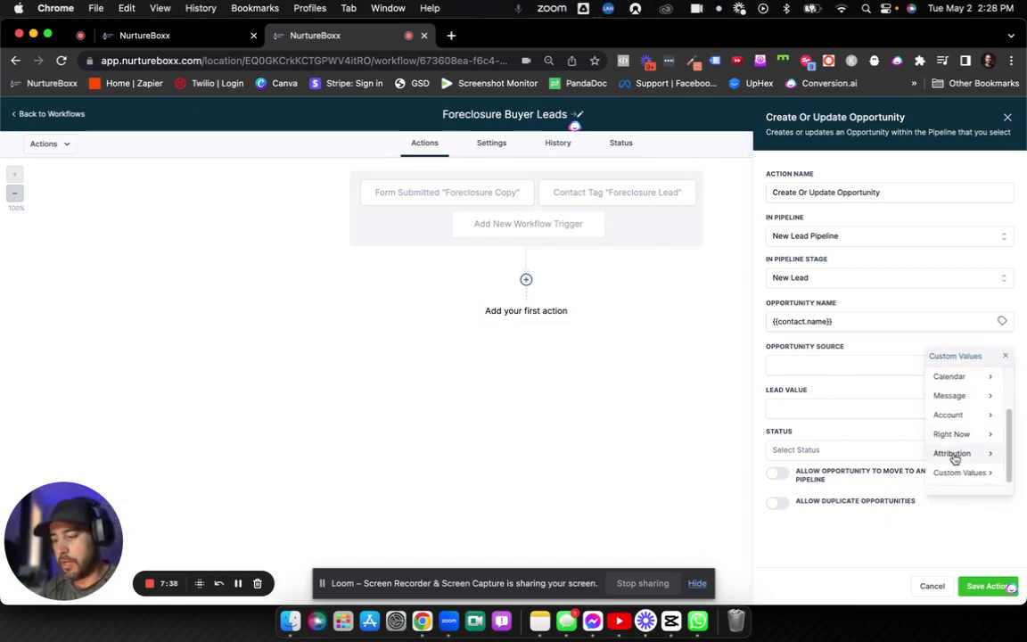
left_click(952, 454)
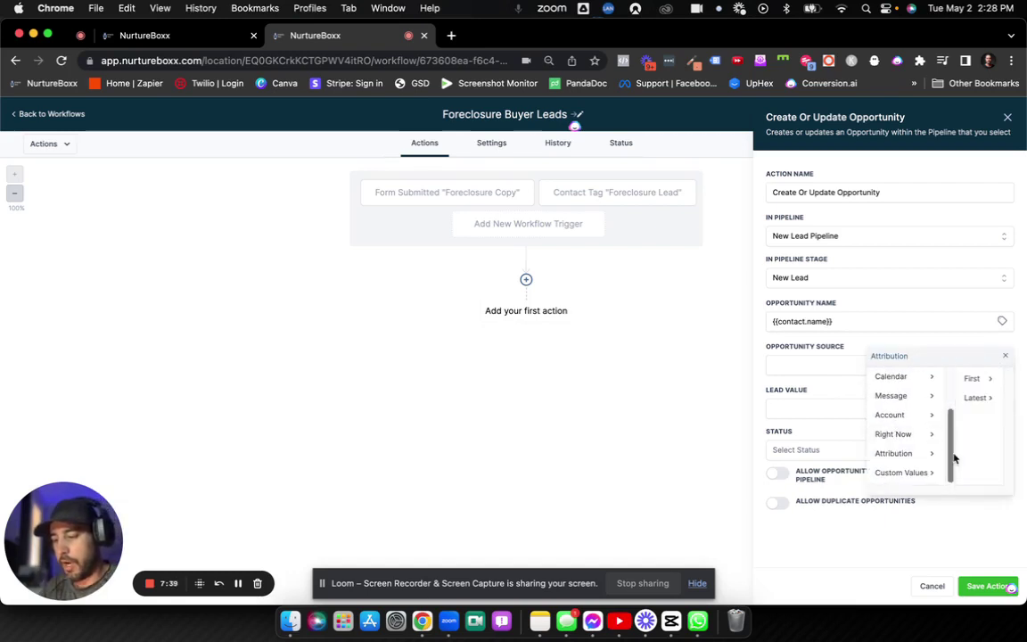
left_click(977, 381)
left_click(893, 398)
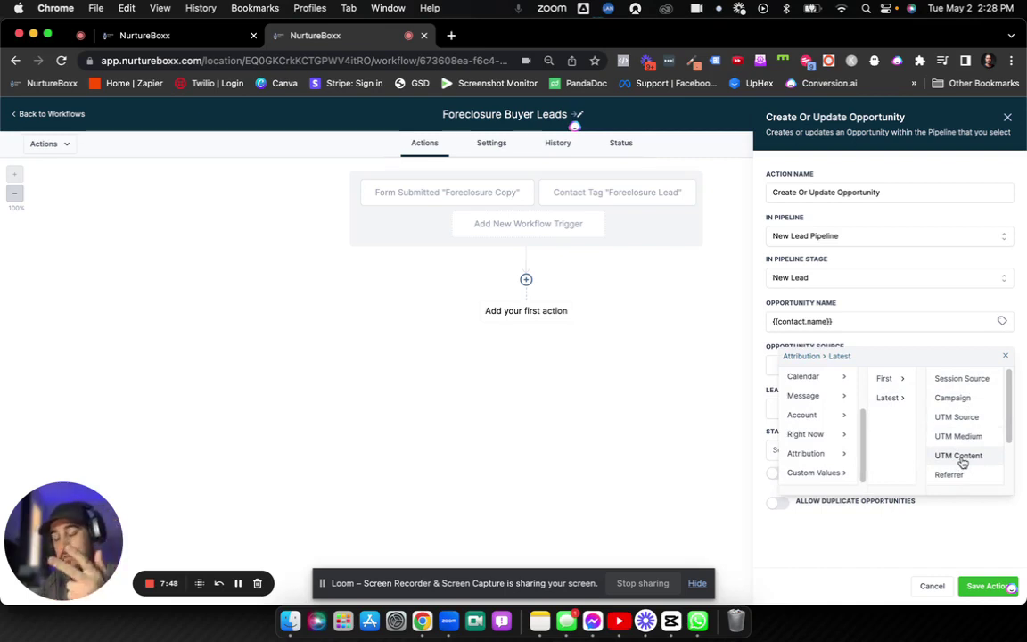
left_click(1005, 356)
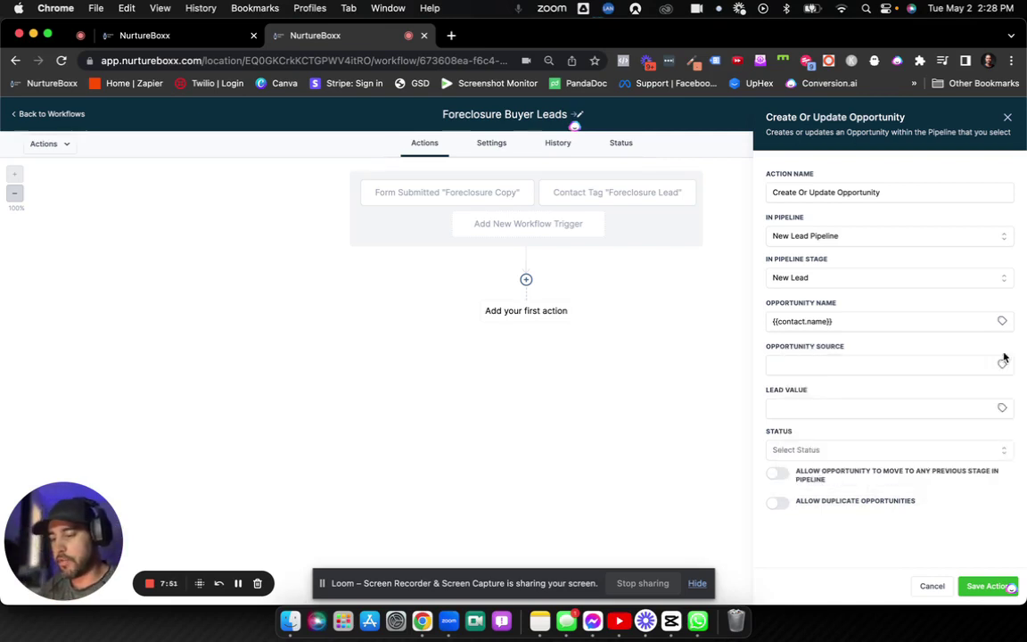
- Set the opportunity's lead value to 5000 and save the Create Or Update Opportunity action
left_click(840, 408)
type("5000")
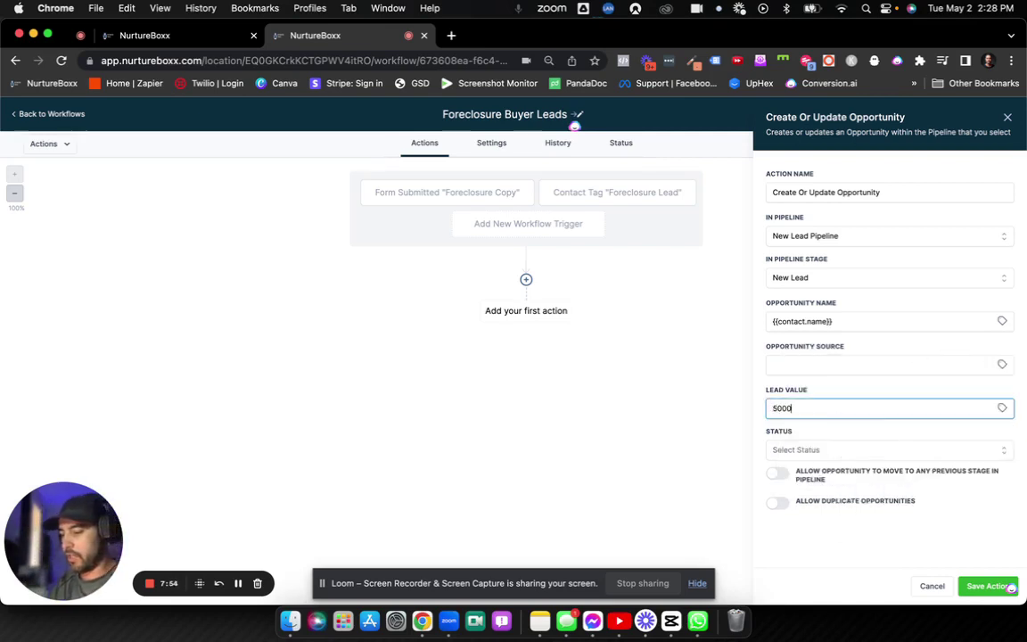
left_click(983, 587)
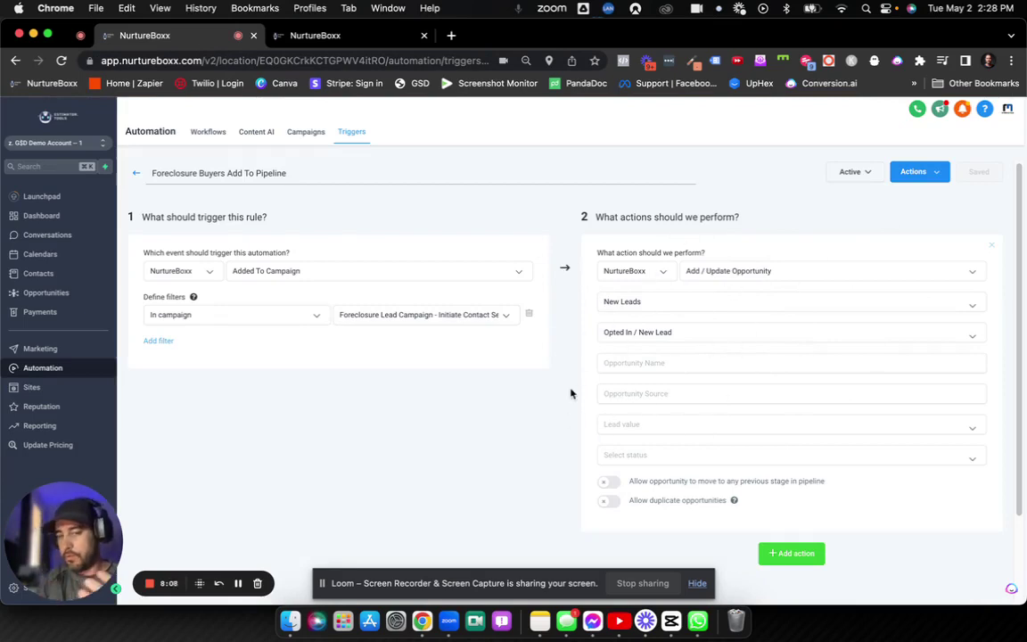
- Copy the SMS 1: Intro message from the Foreclosure Lead Campaign - Initiate Contact Sequence campaign and return to the Foreclosure Buyer Leads workflow
left_click(307, 132)
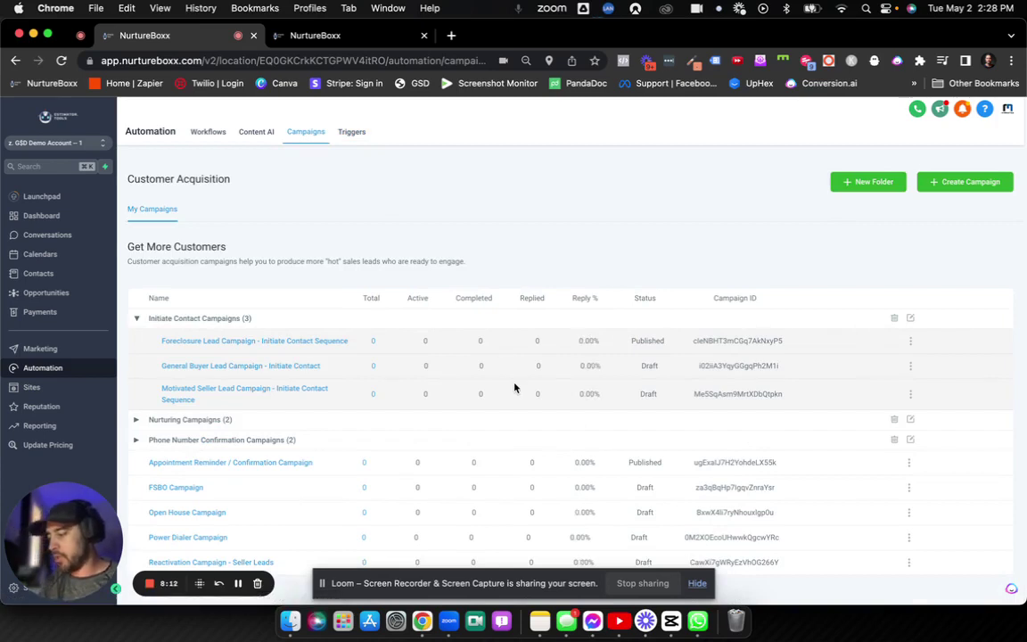
left_click(307, 342)
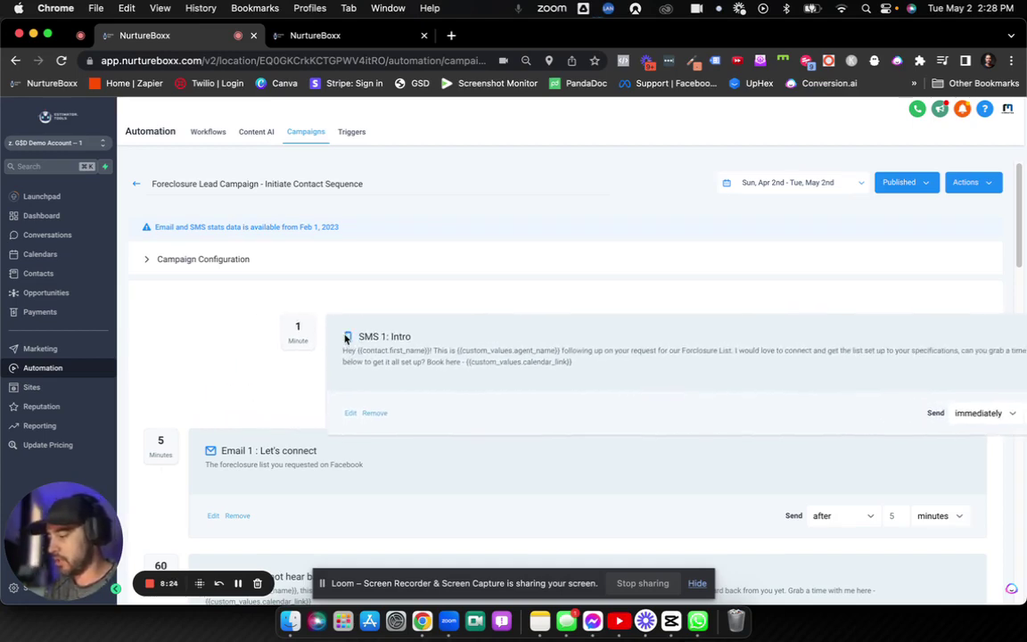
left_click(213, 389)
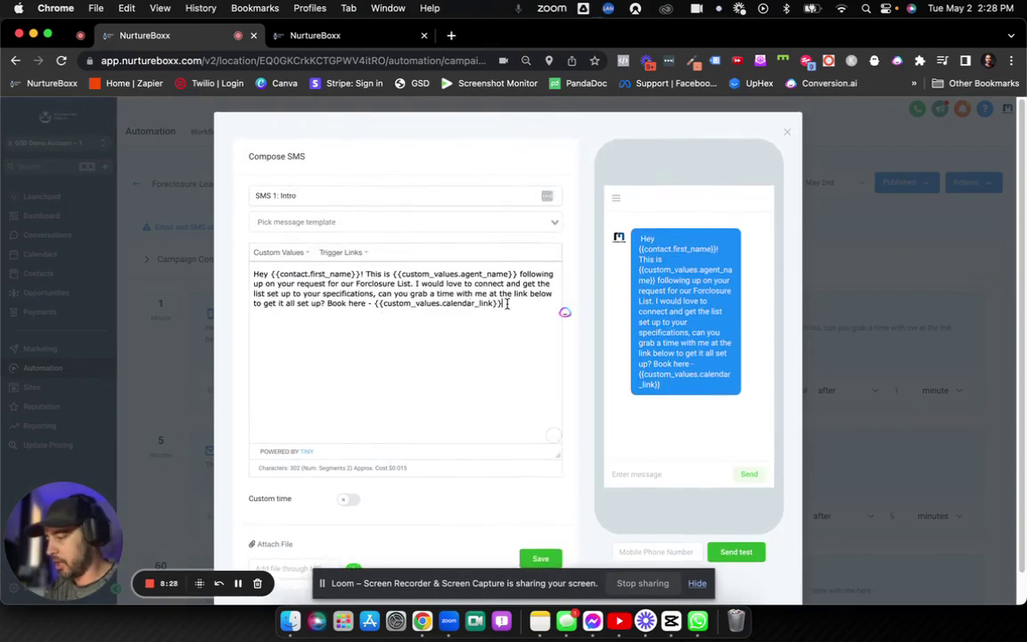
left_click_drag(564, 309, 329, 261)
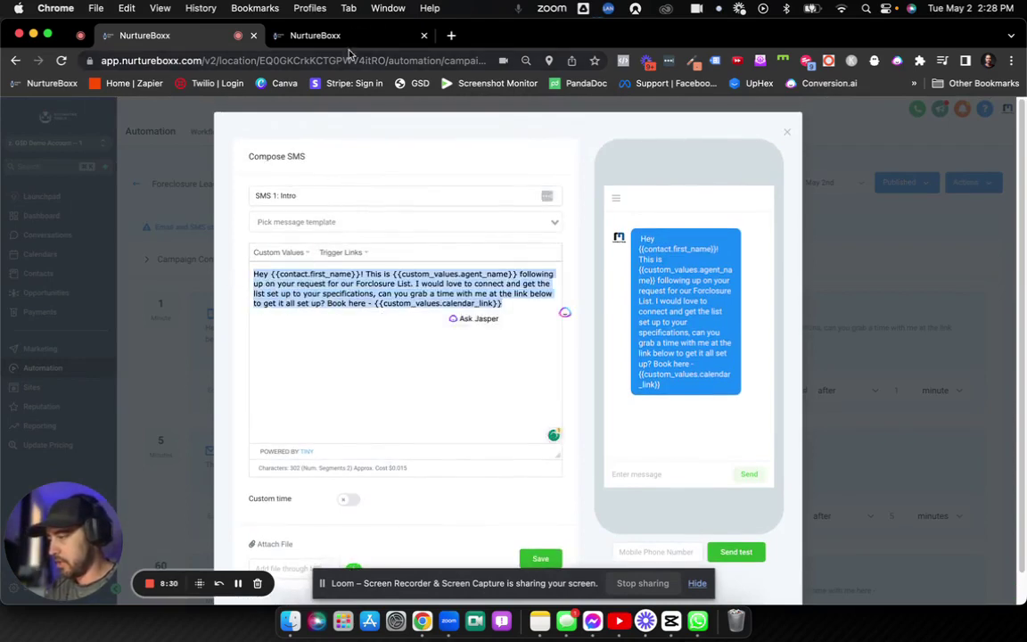
left_click(319, 35)
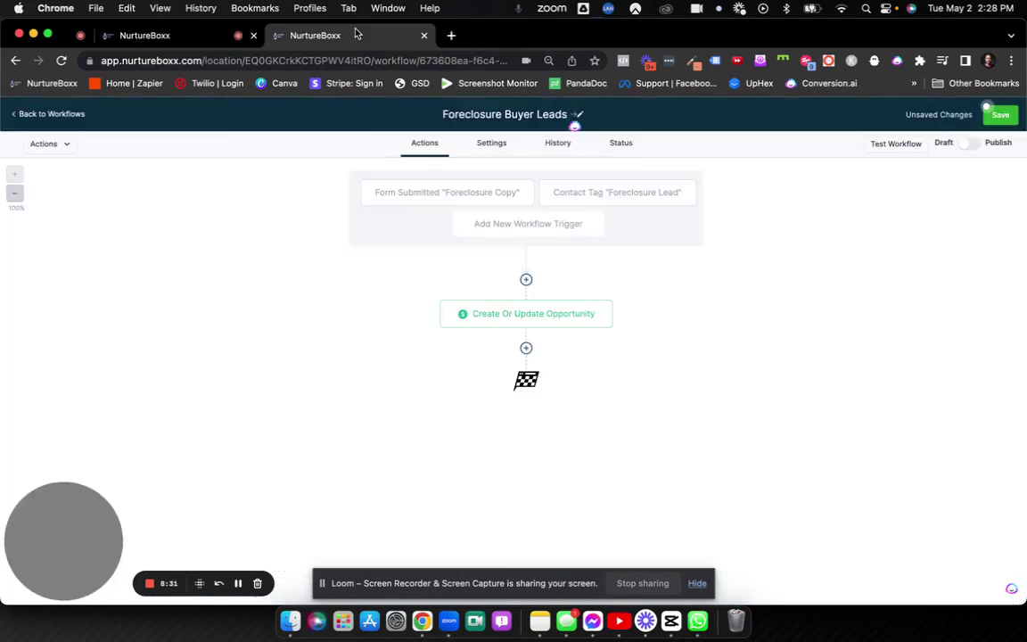
- Add a Wait action after the opportunity action with a time delay of 1 minute, name it "Wait 1 minutes" and save it
left_click(526, 348)
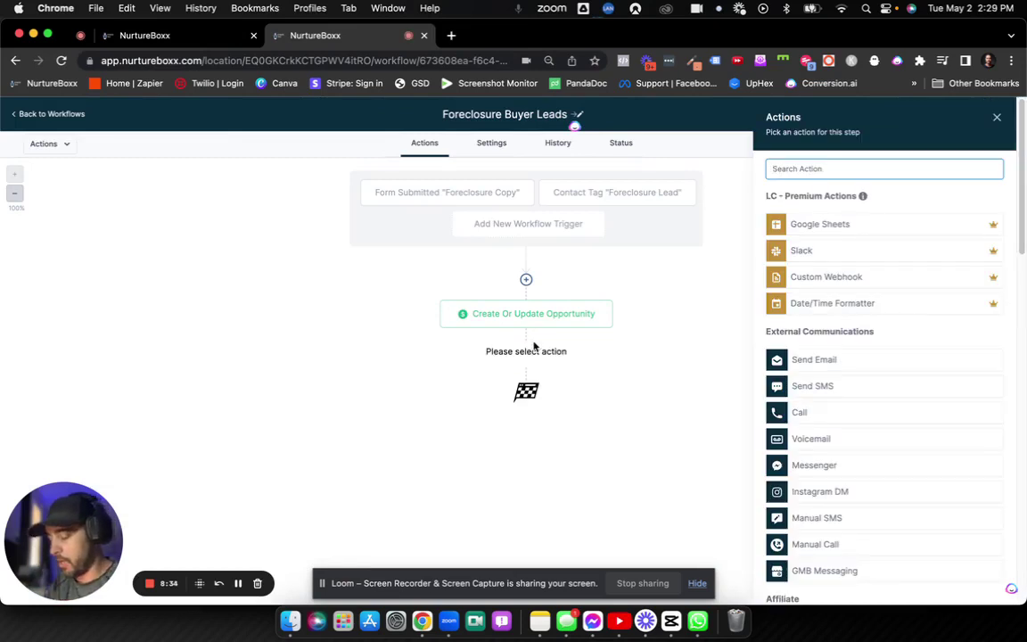
type("wait")
left_click(801, 216)
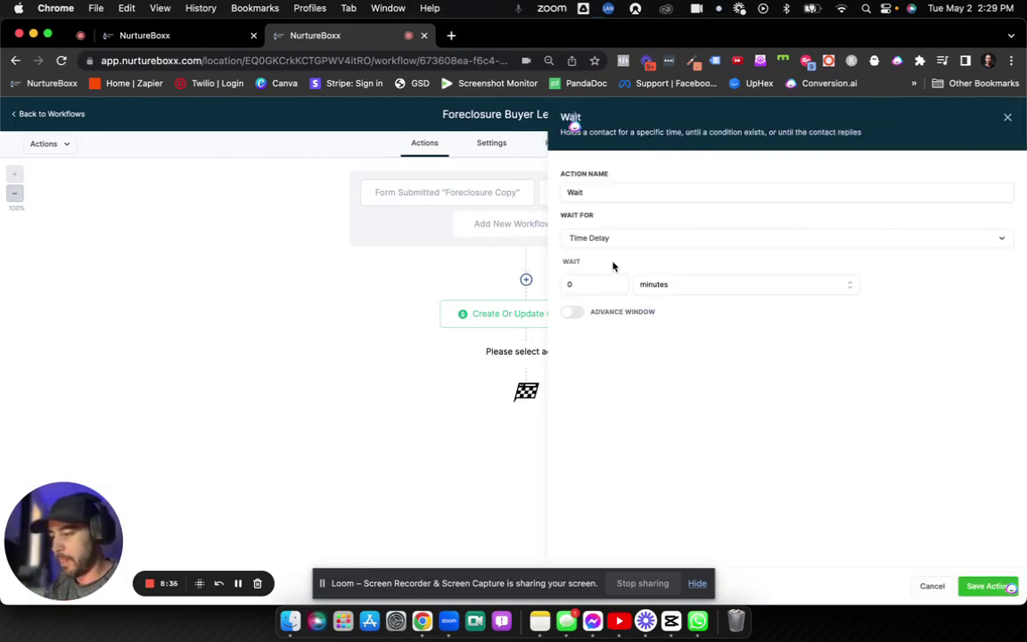
left_click(584, 279)
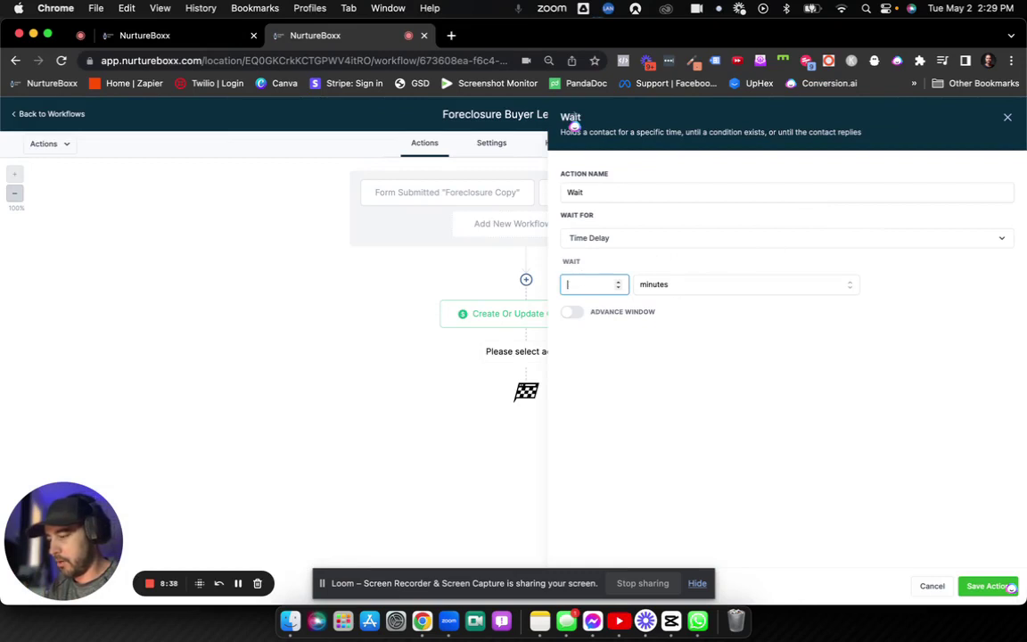
type("1")
left_click(598, 192)
type("1 m")
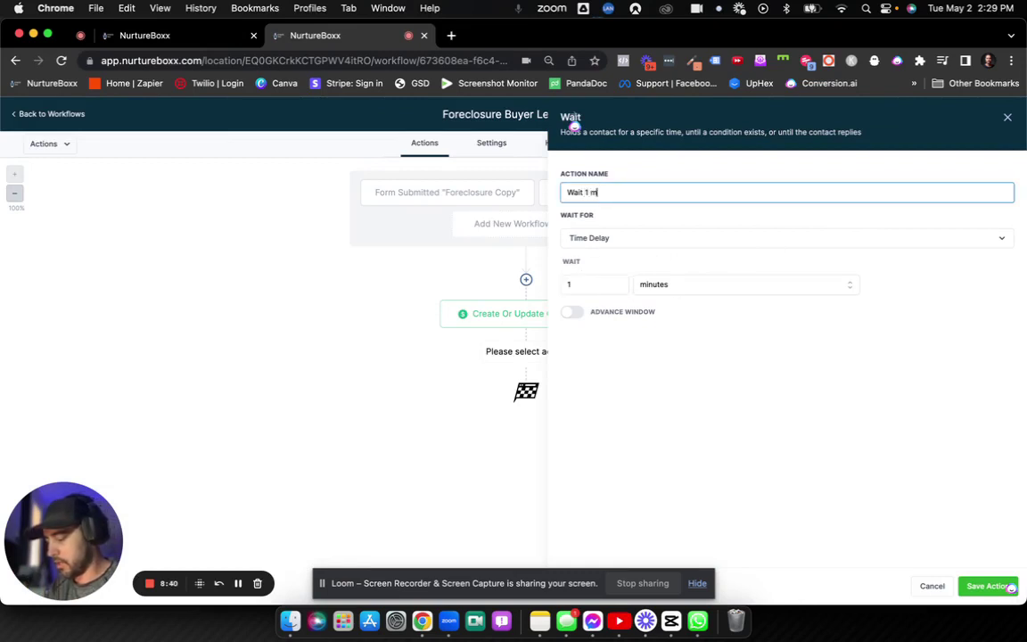
type("inutes")
left_click(986, 585)
- Start a new action after the one-minute wait, searching the available actions for "sms" and clearing the search
left_click(526, 415)
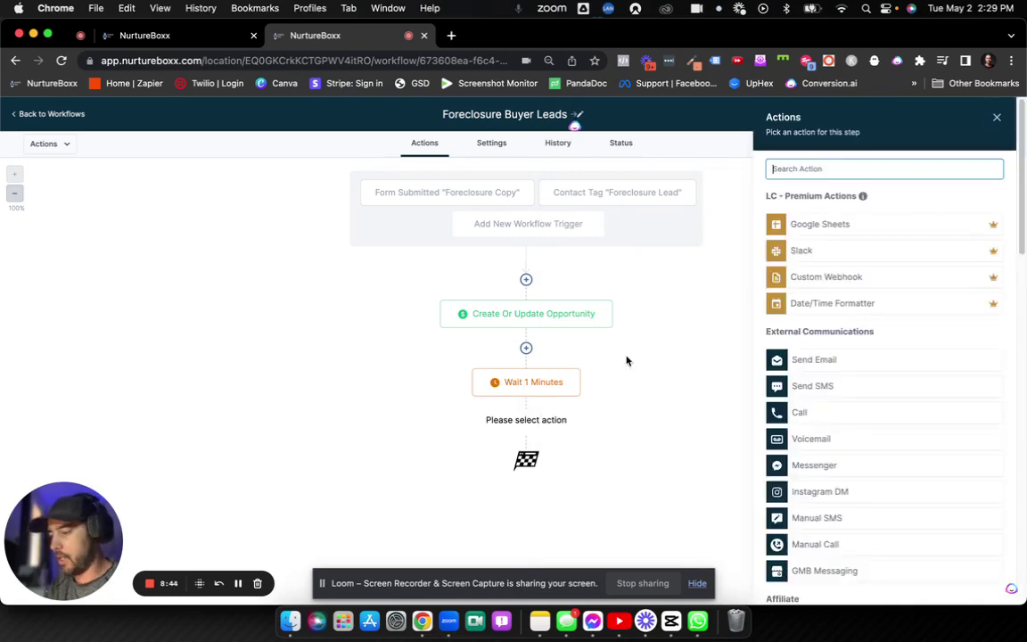
type("sms")
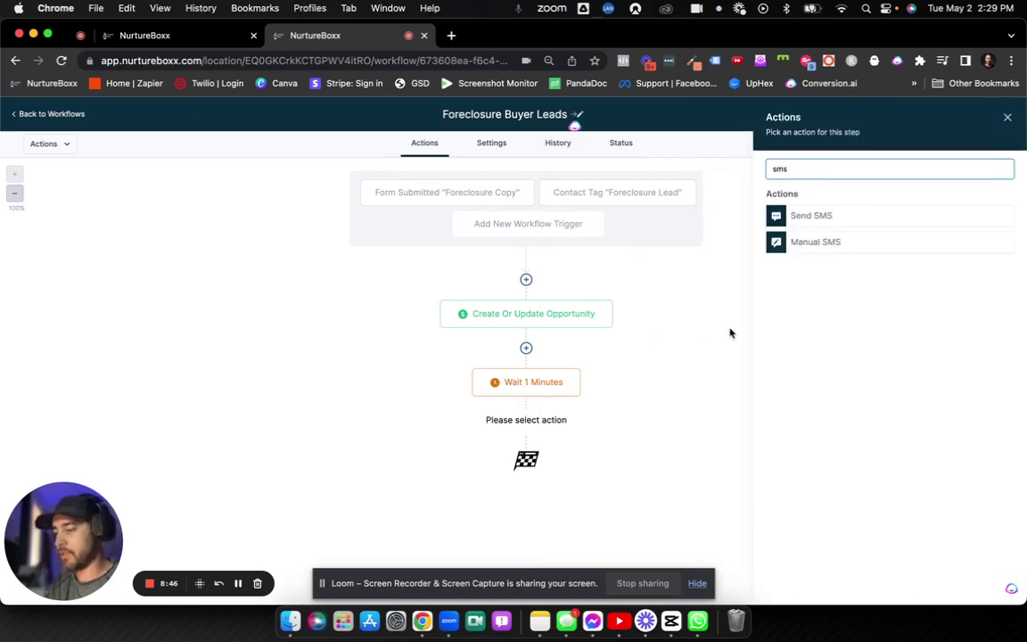
key("BackSpace")
key("BackSpace")
key("BackSpace")
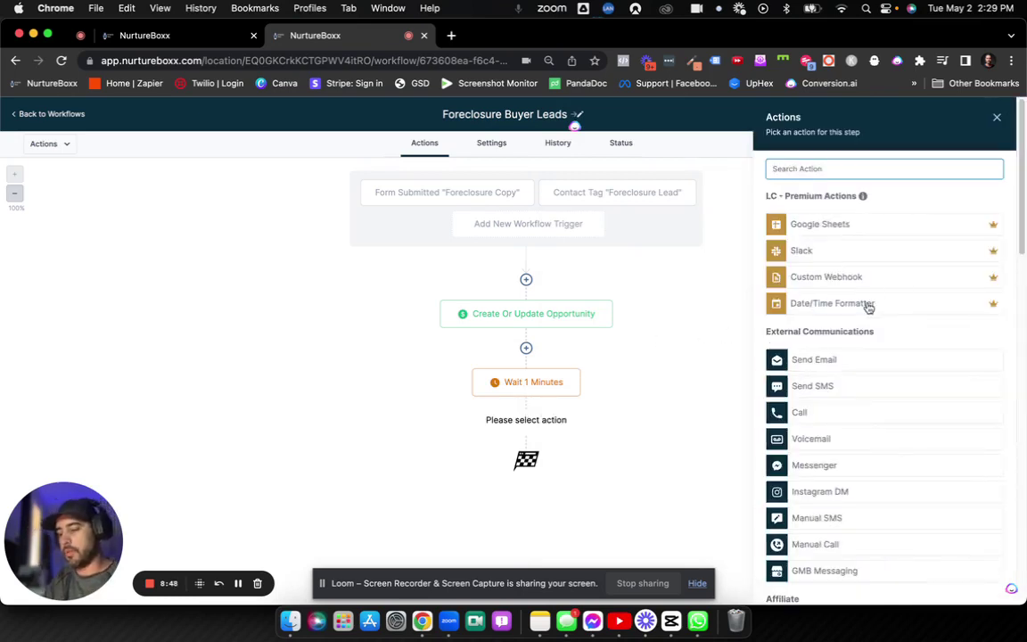
- Look through the available workflow actions, from External Communications and Affiliate to CRM, and return to the start of the list
left_click_drag(766, 331, 901, 348)
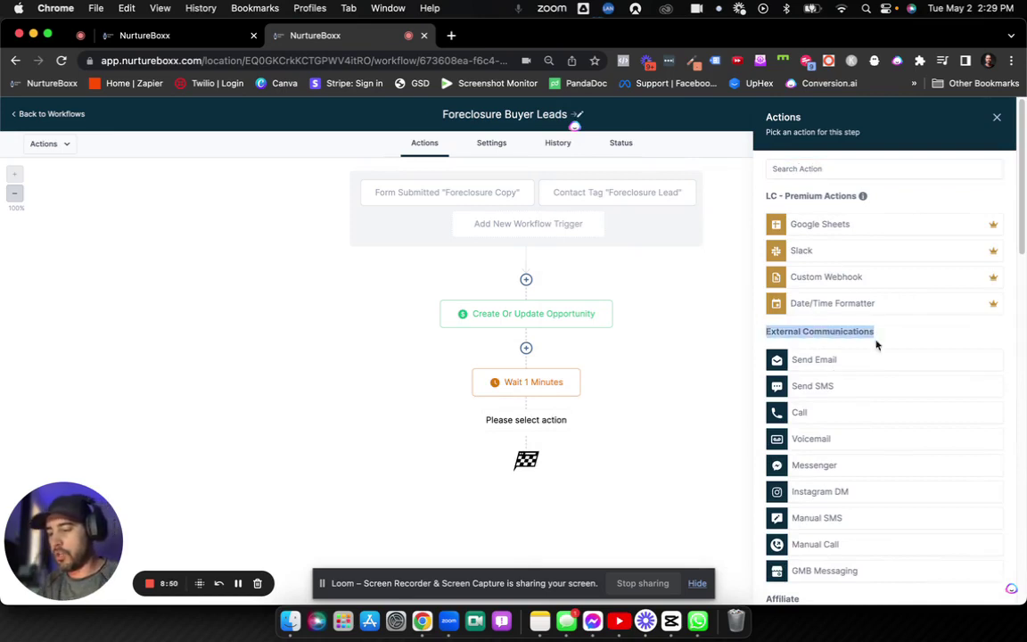
scroll(894, 337, "down", 2)
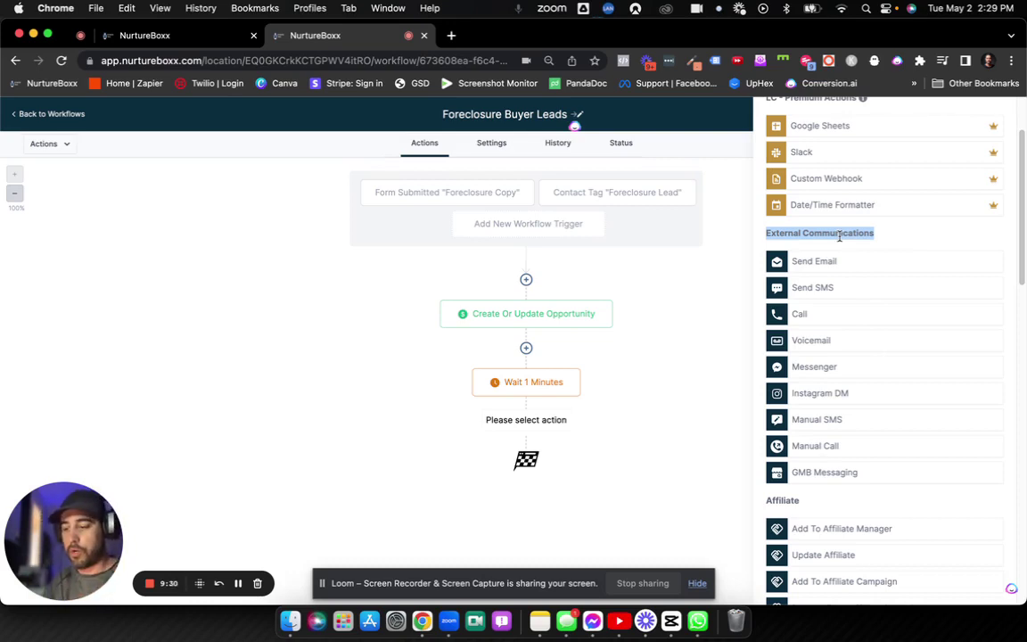
scroll(839, 236, "down", 5)
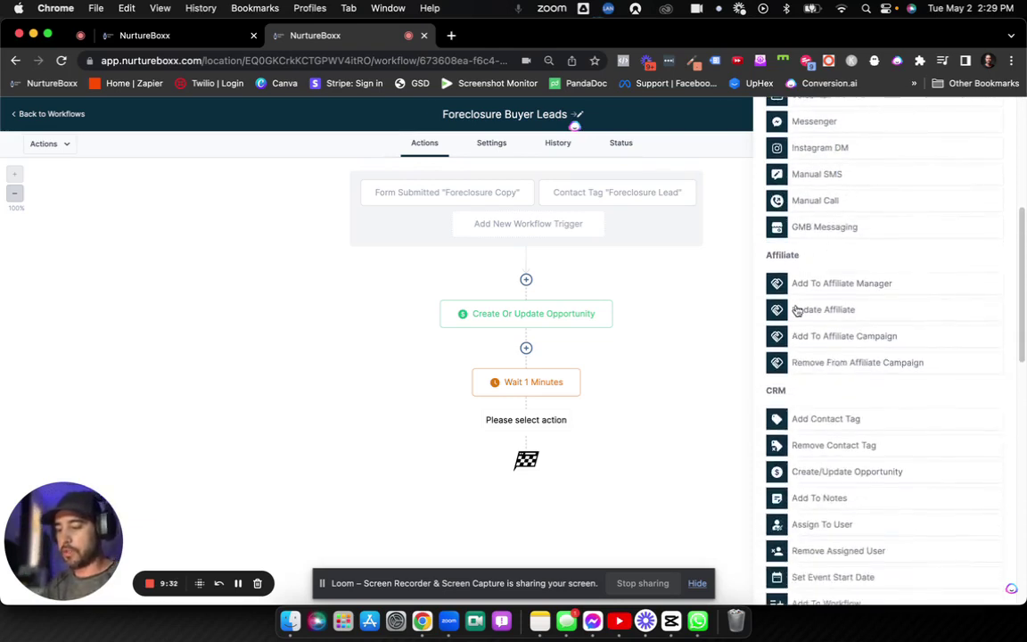
scroll(796, 308, "down", 2)
scroll(827, 329, "down", 4)
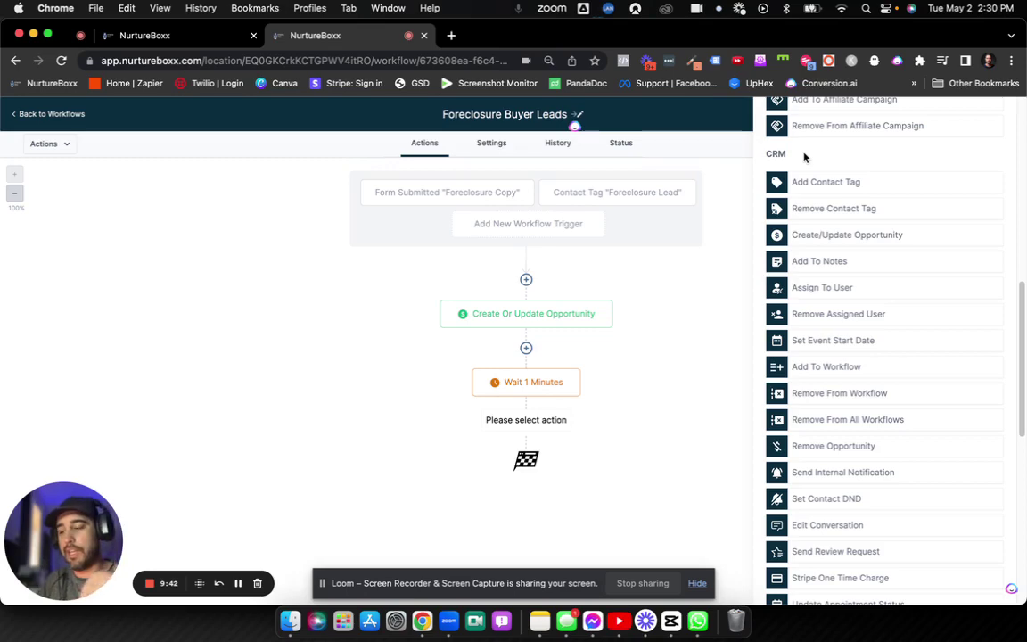
scroll(802, 208, "down", 8)
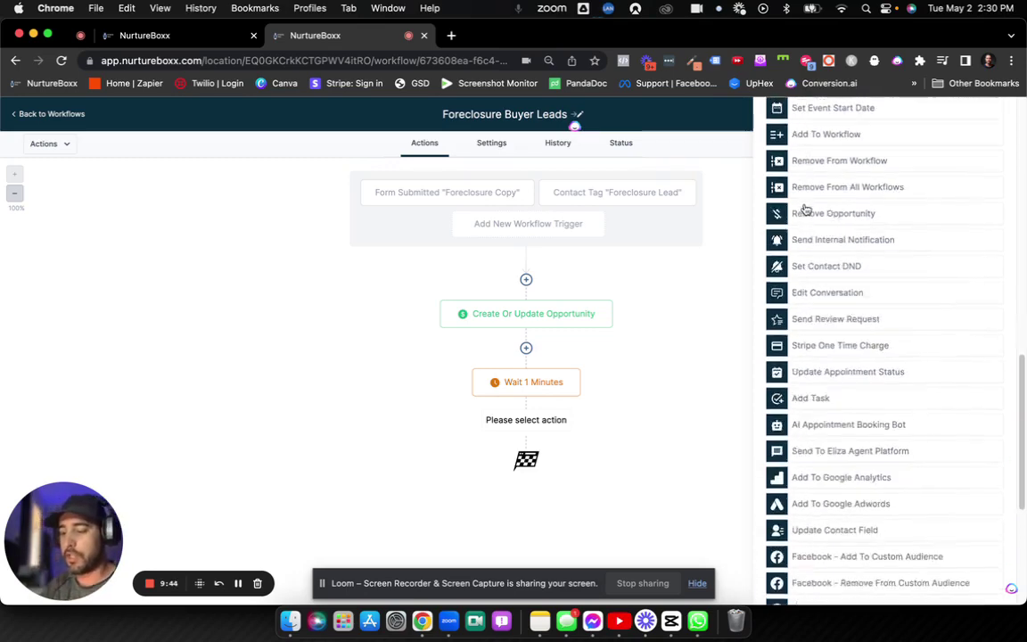
scroll(805, 209, "down", 4)
scroll(805, 210, "up", 10)
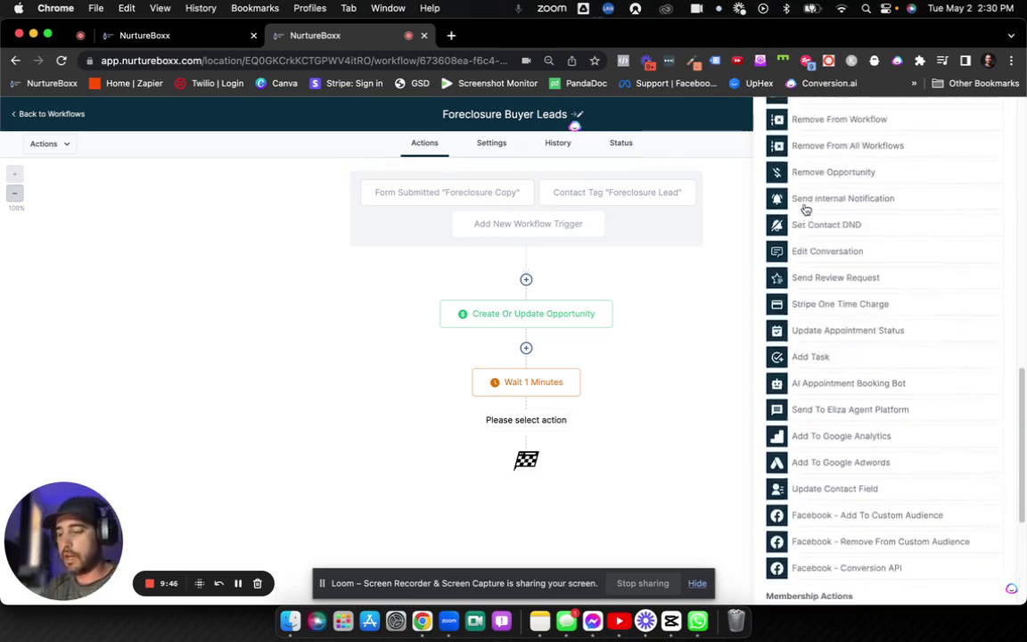
scroll(805, 210, "up", 1)
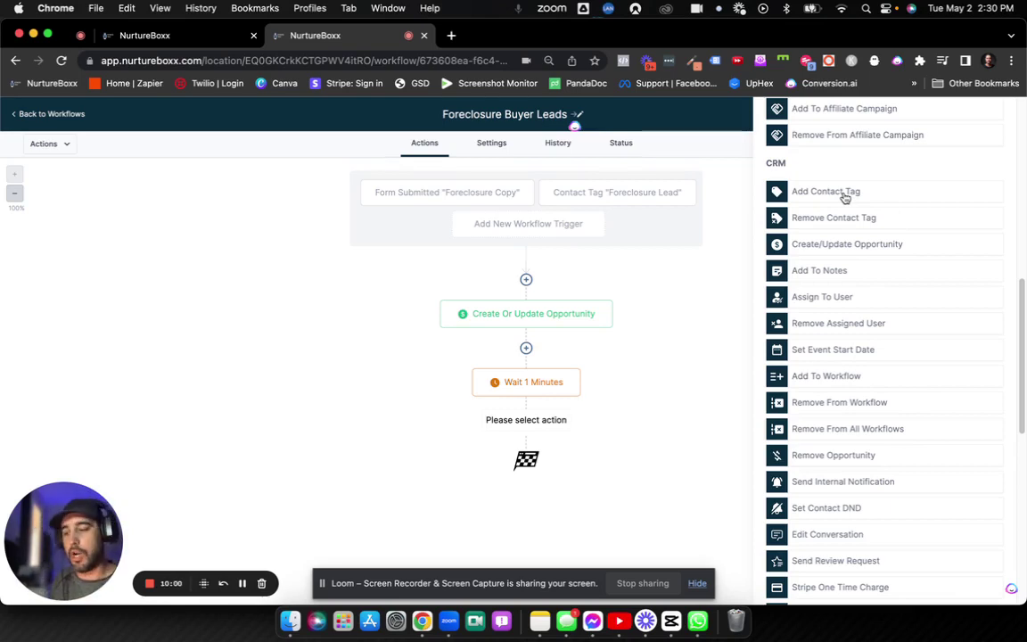
scroll(842, 218, "up", 10)
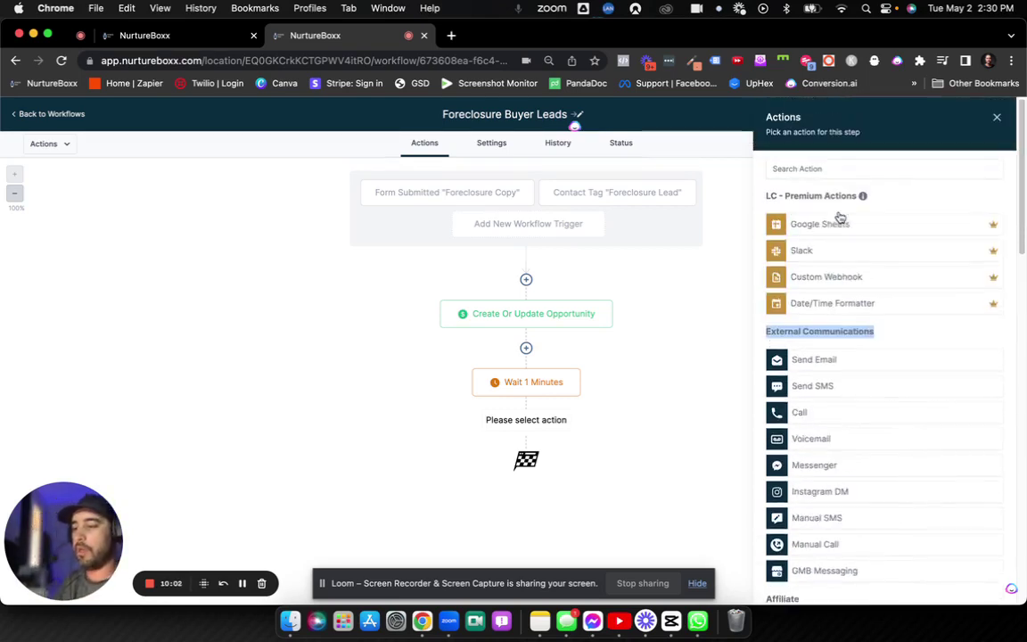
- Add a Send SMS action named SMS 1 containing the copied foreclosure intro message and save it
left_click(822, 389)
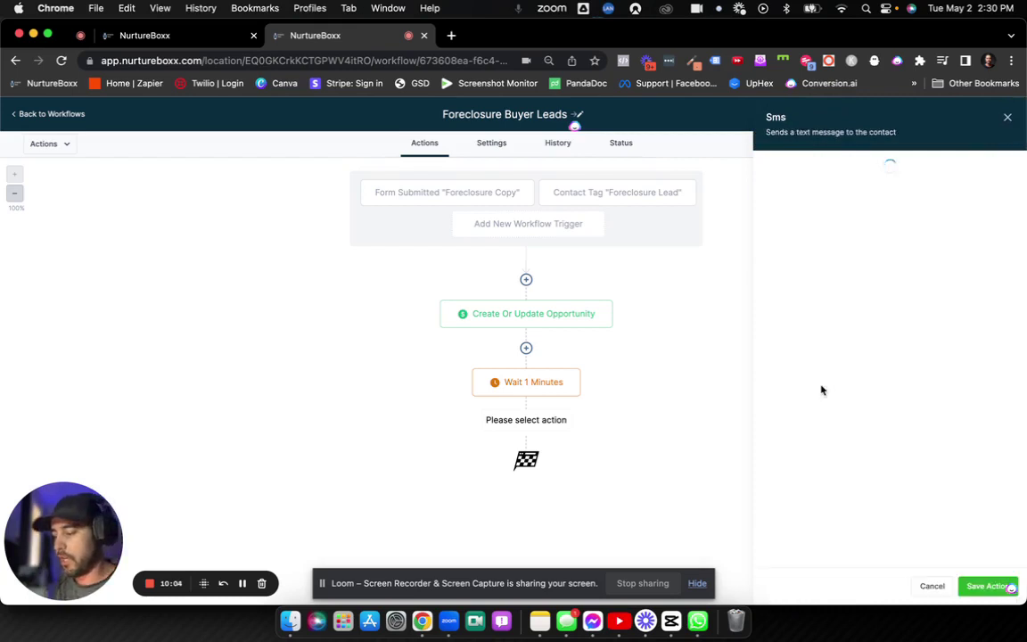
left_click(798, 360)
type("Hey {{contact.first_name}}! This is {{custom_values.agent_name}} following up on your request for your Forclosure List. I would love to connect and get the list set up to your specifications, can you grab a time with me at the link below to get it all set up? Book here - {{custom_values.calendar_link}}")
left_click(839, 214)
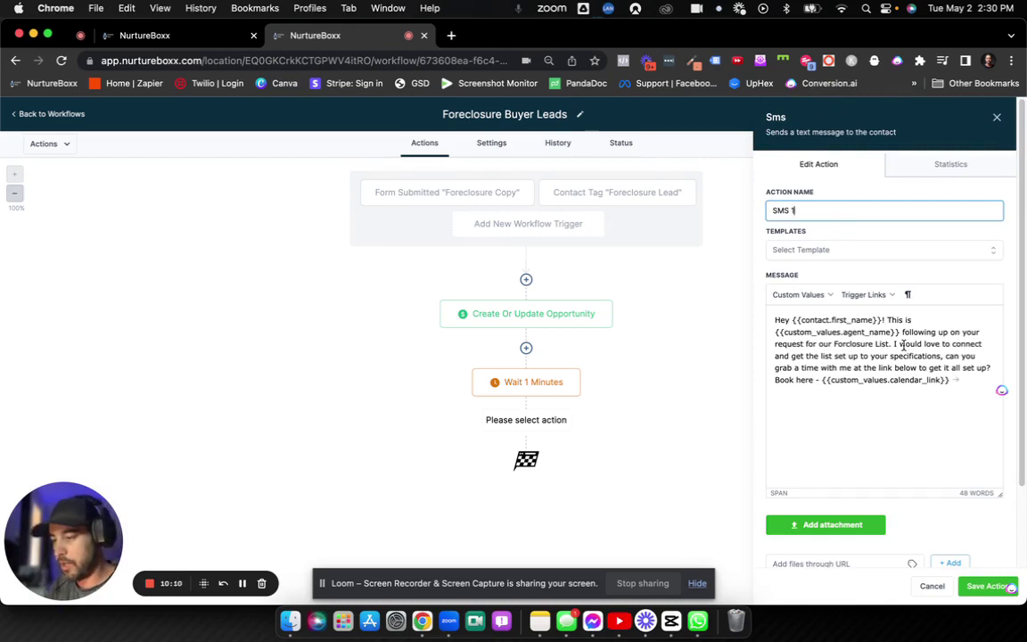
left_click_drag(883, 321, 903, 331)
left_click(813, 359)
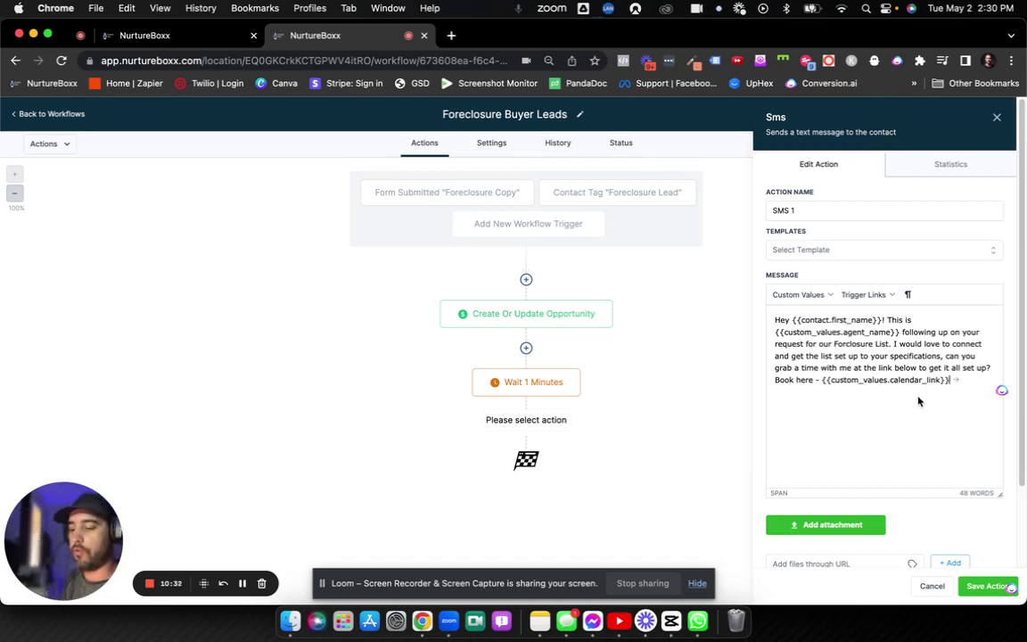
left_click(986, 585)
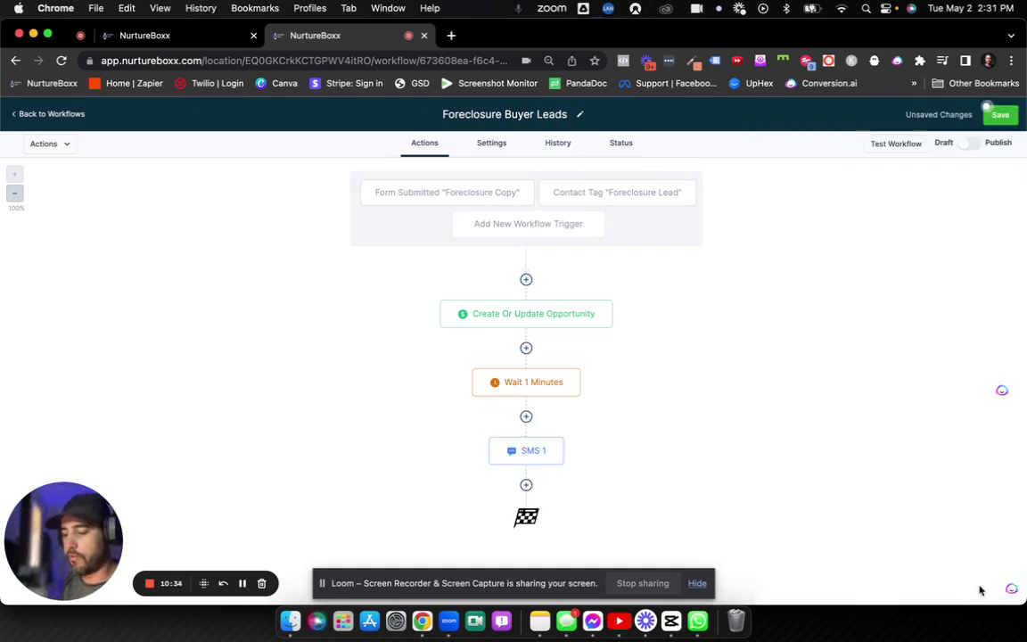
- Copy the body of the campaign's "Email 1 : Let's connect" email and return to the Foreclosure Buyer Leads workflow
left_click(203, 37)
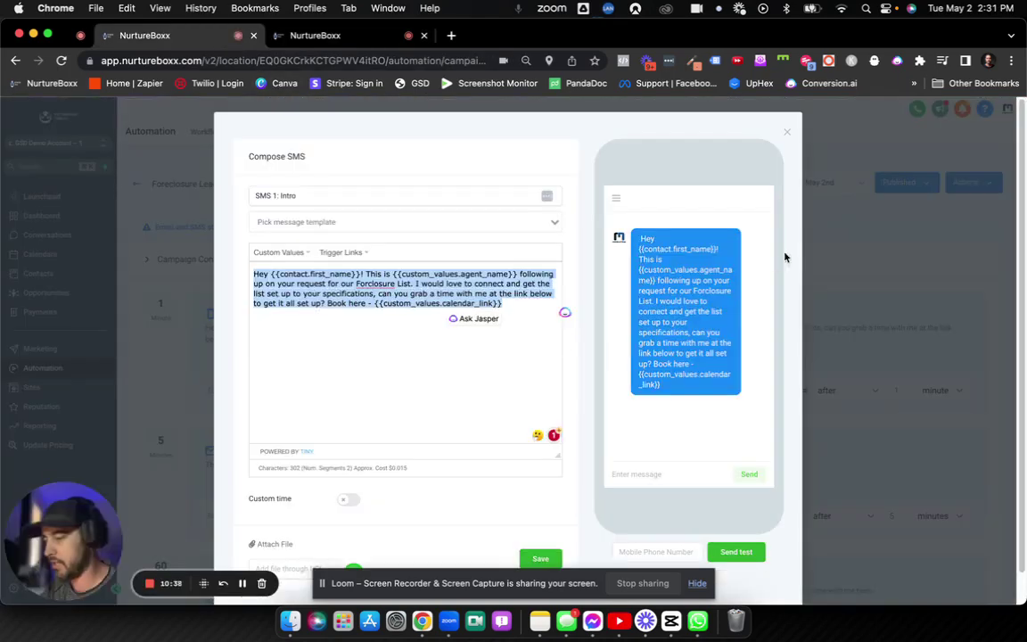
left_click(786, 132)
scroll(351, 360, "down", 3)
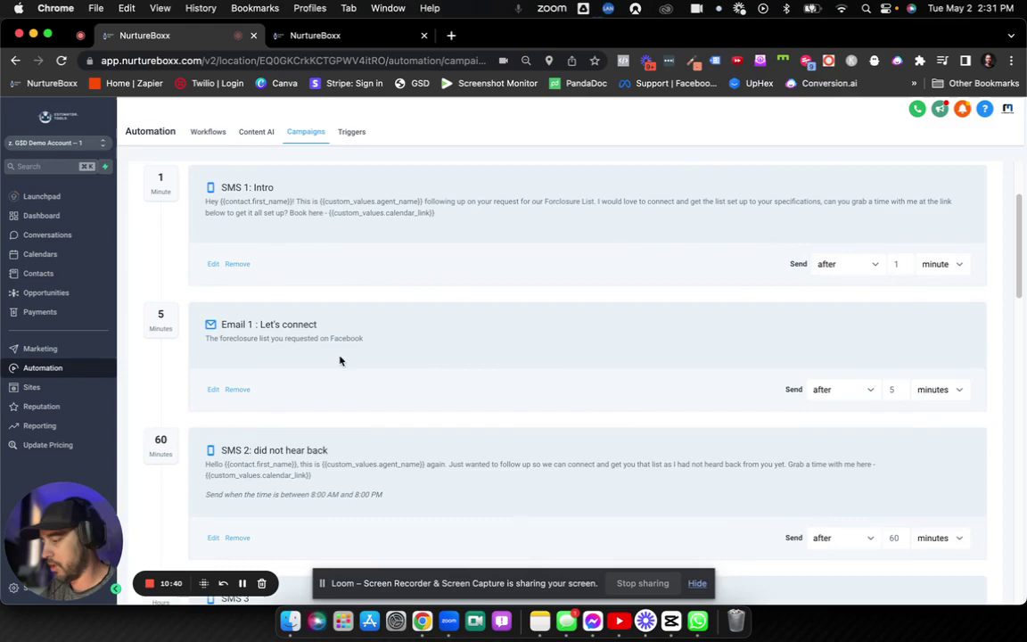
left_click(213, 390)
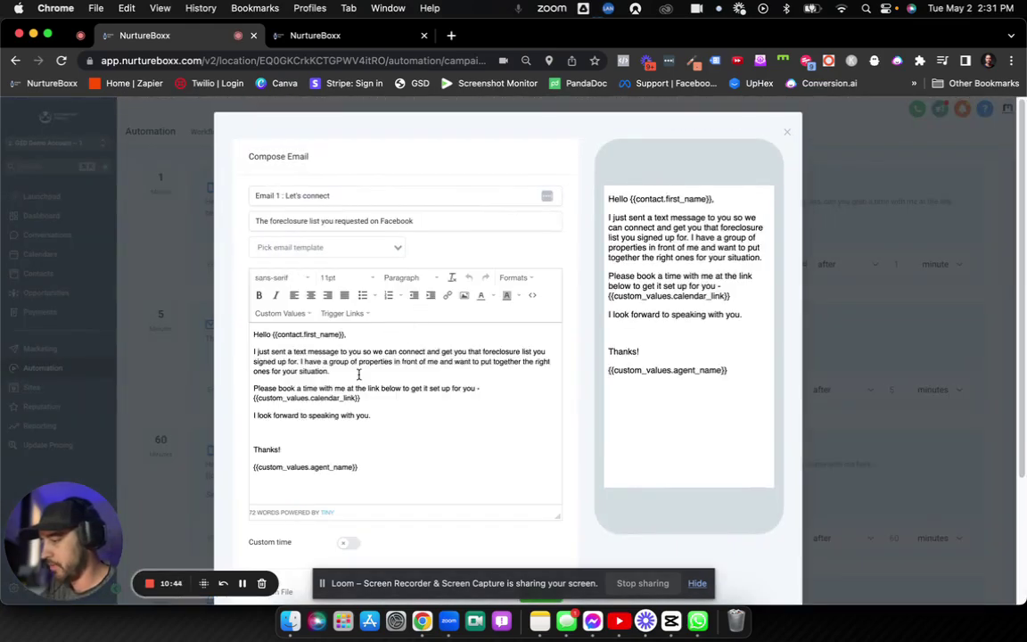
left_click_drag(361, 471, 229, 303)
key("super+c")
left_click(315, 35)
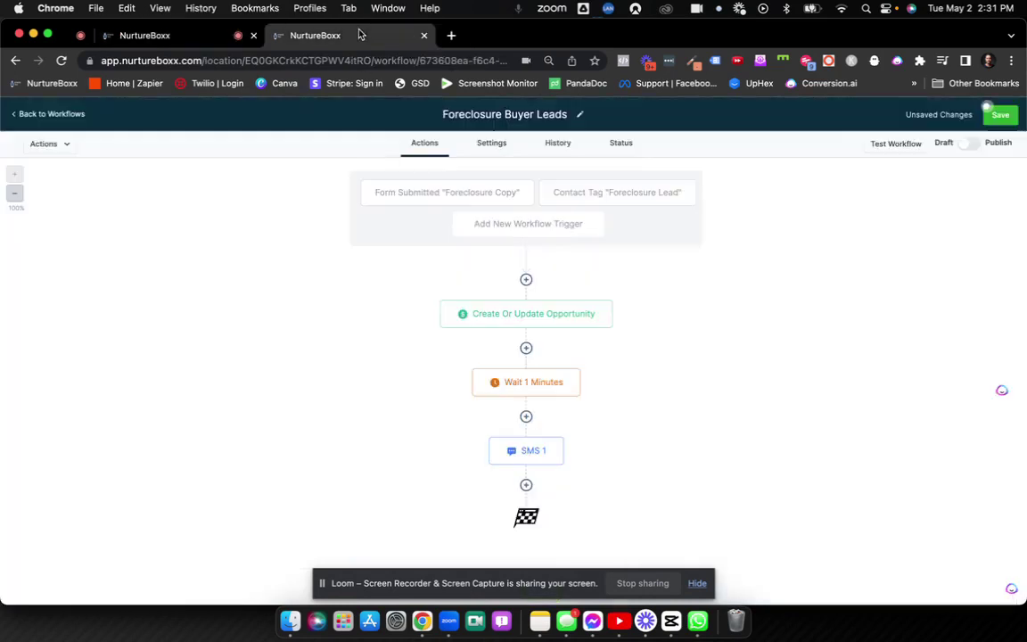
- Add a five-minute time-delay Wait action named "Wait 5 minutes" after SMS 1 and save it
left_click(211, 39)
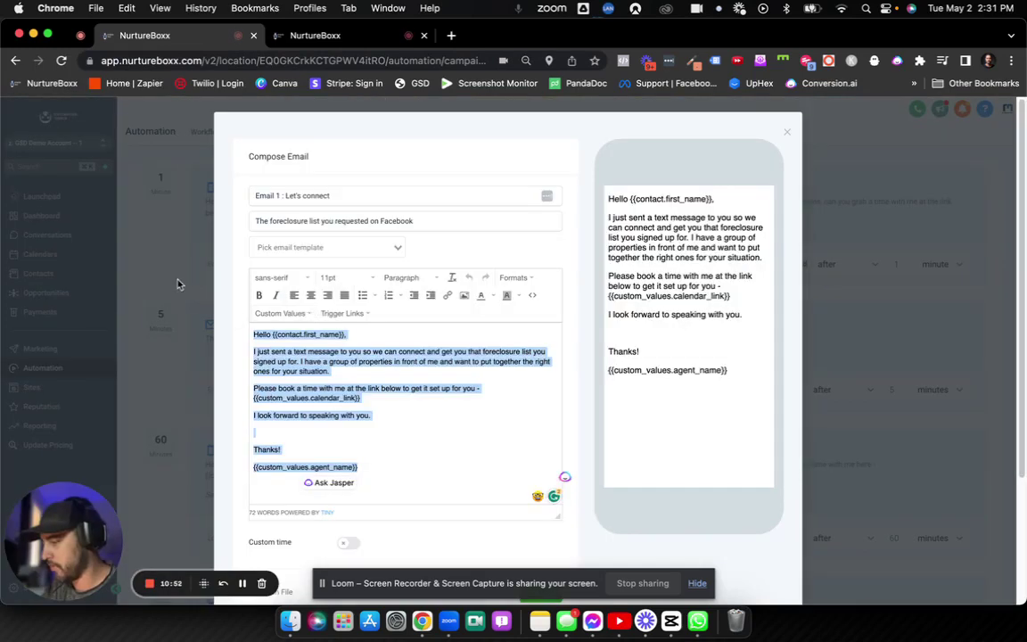
left_click(324, 40)
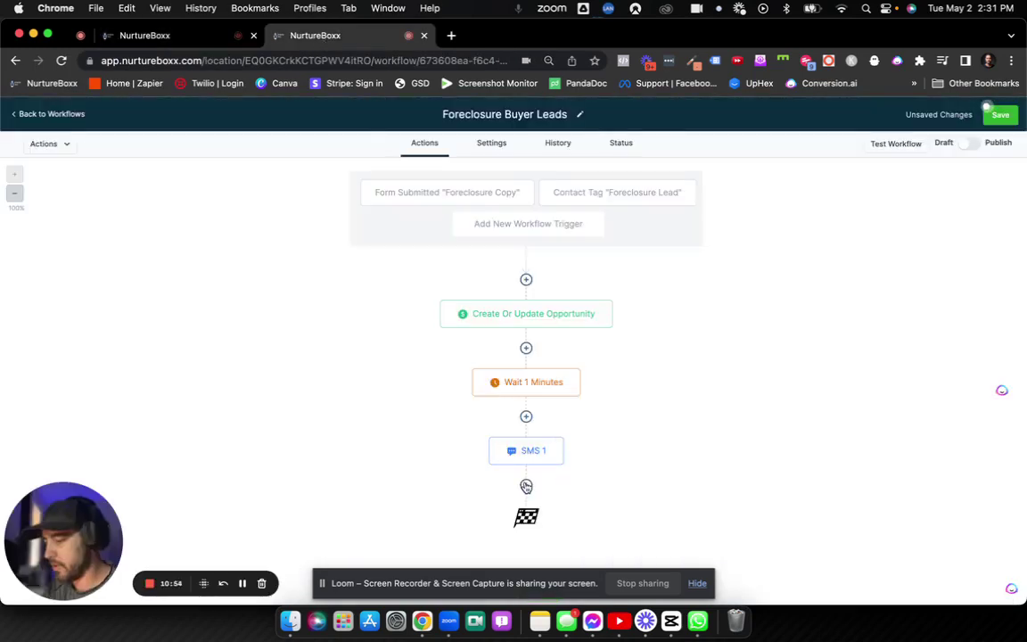
left_click(526, 484)
type("wait")
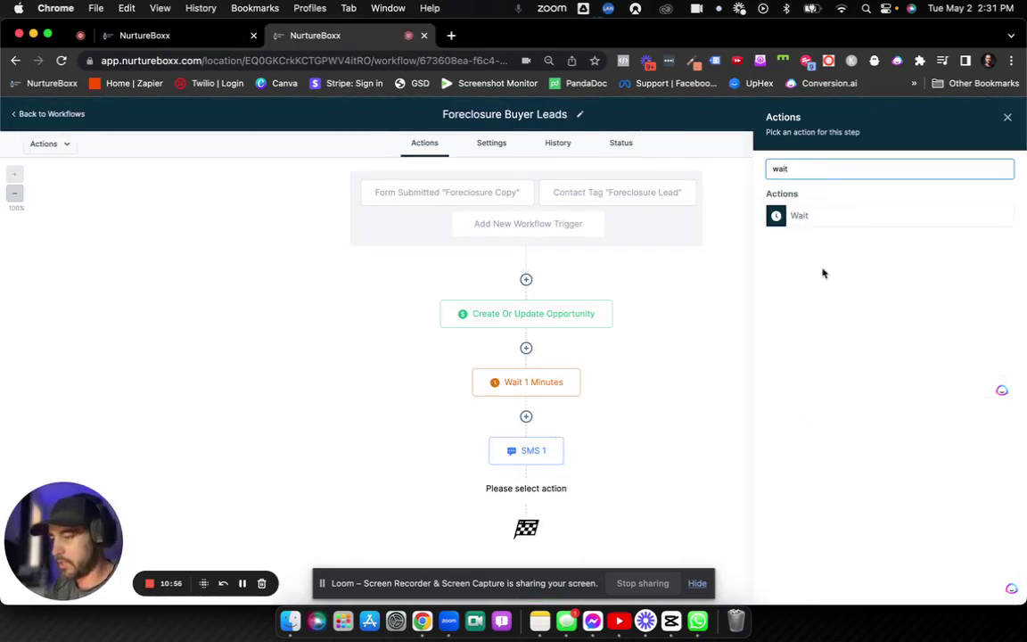
left_click(801, 226)
left_click(584, 285)
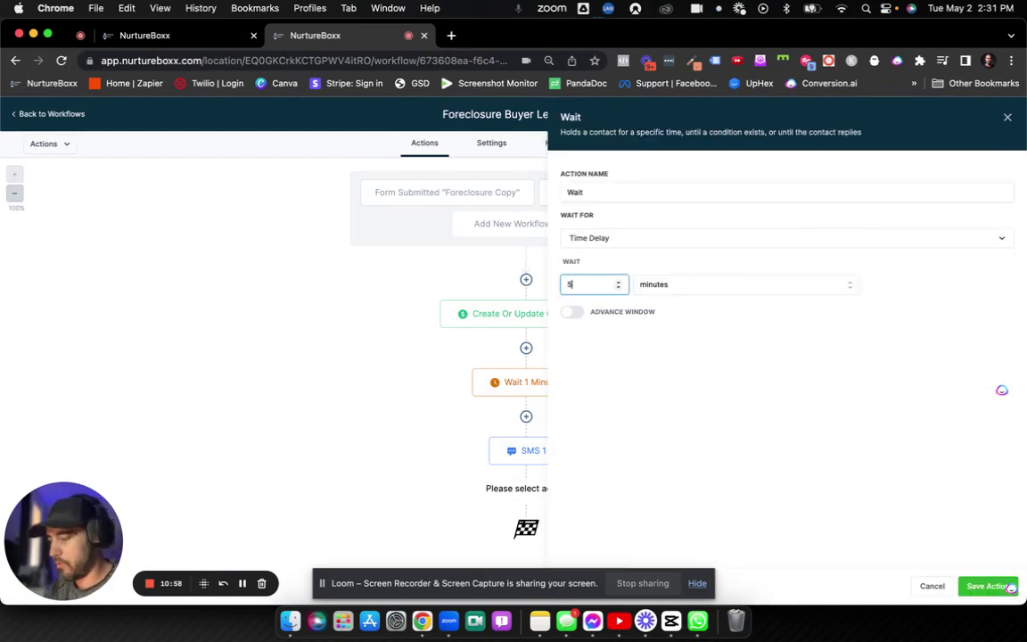
left_click(589, 191)
type("5 minutes")
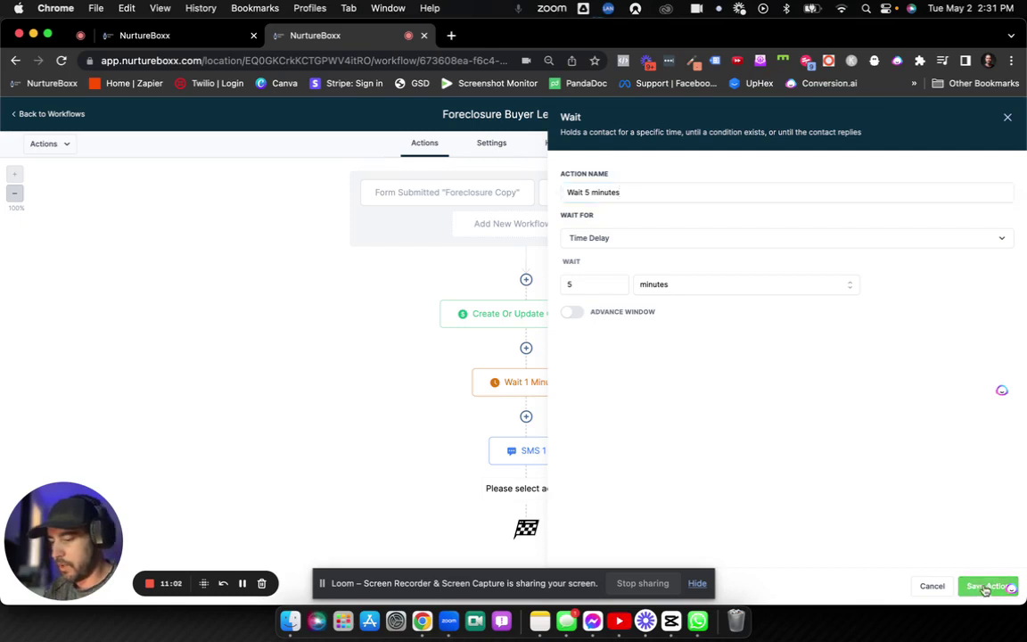
left_click(986, 586)
- Add a Send Email action after the five-minute wait and paste the copied campaign email body as its message
left_click(521, 534)
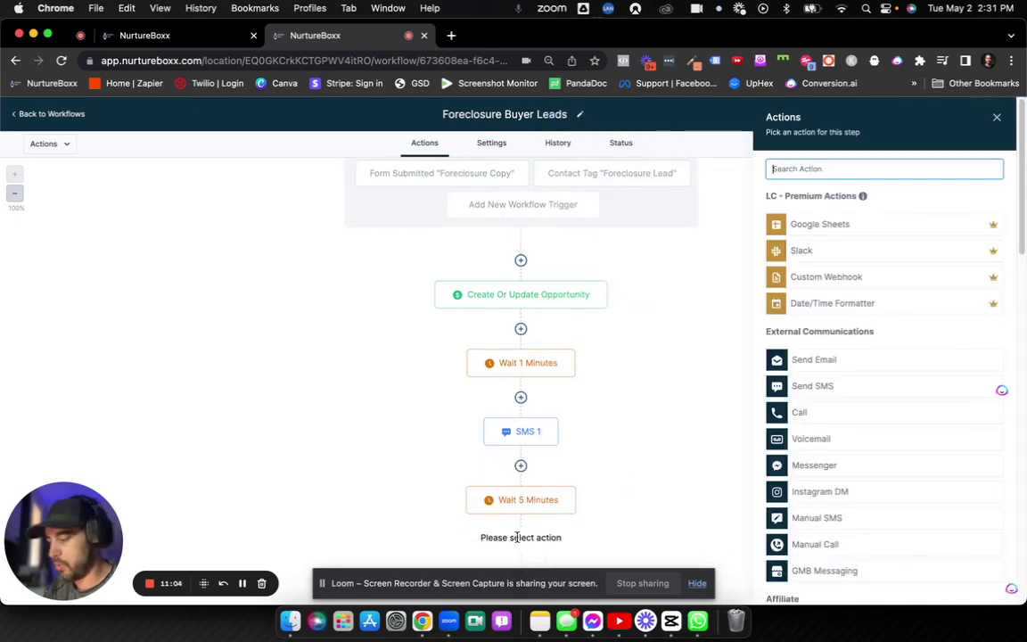
type("em")
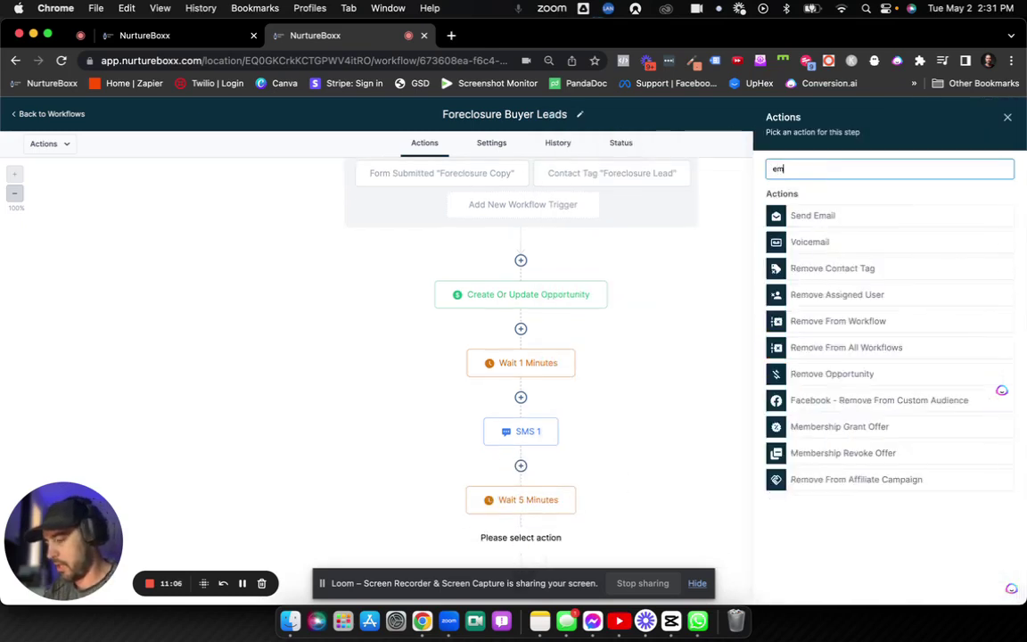
left_click(830, 216)
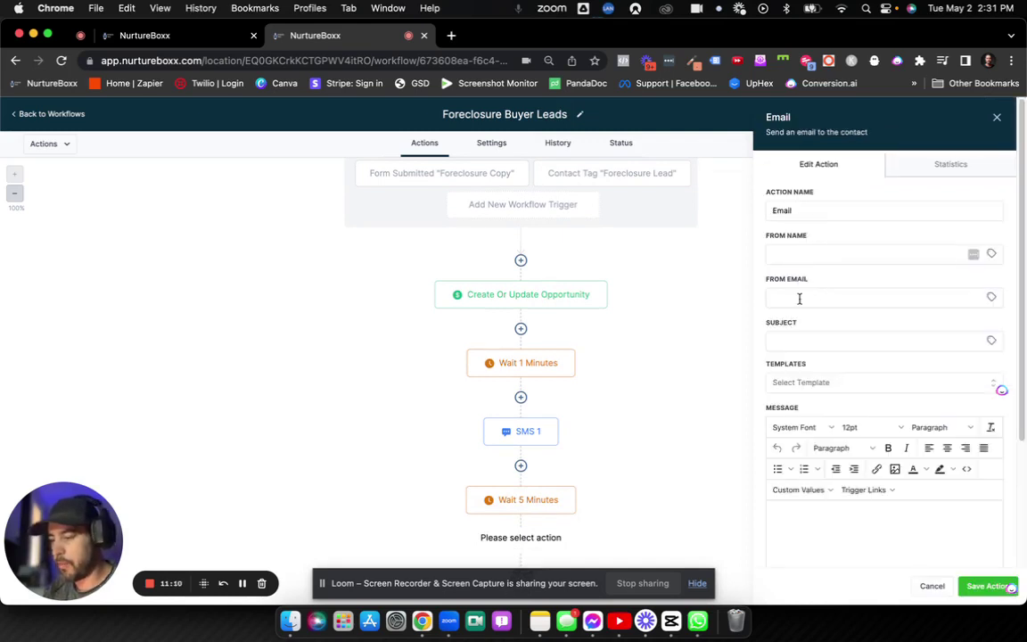
left_click(816, 340)
left_click(833, 549)
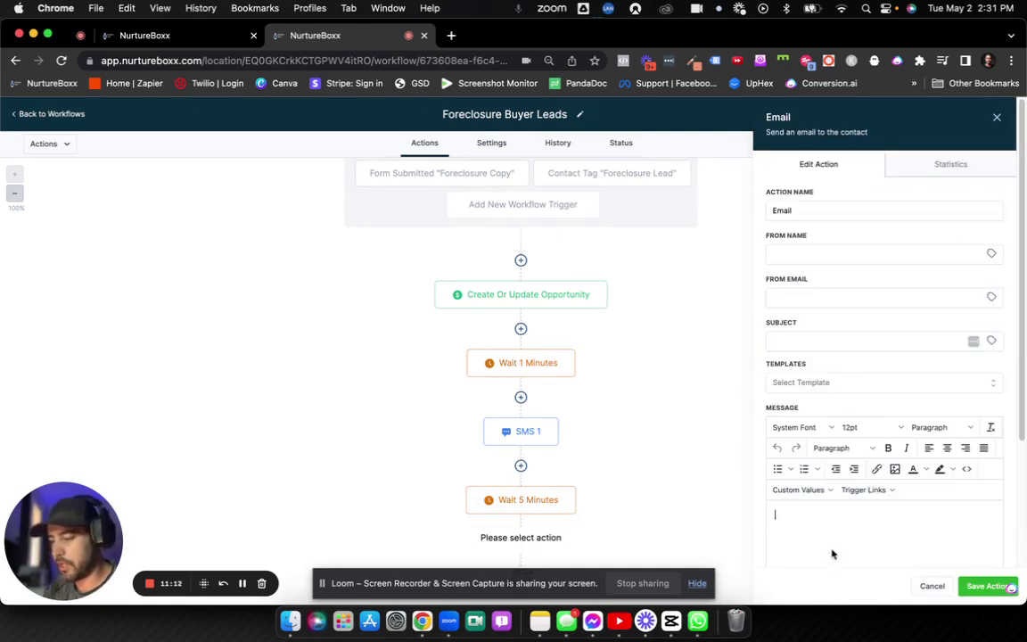
key("super+v")
scroll(843, 514, "up", 5)
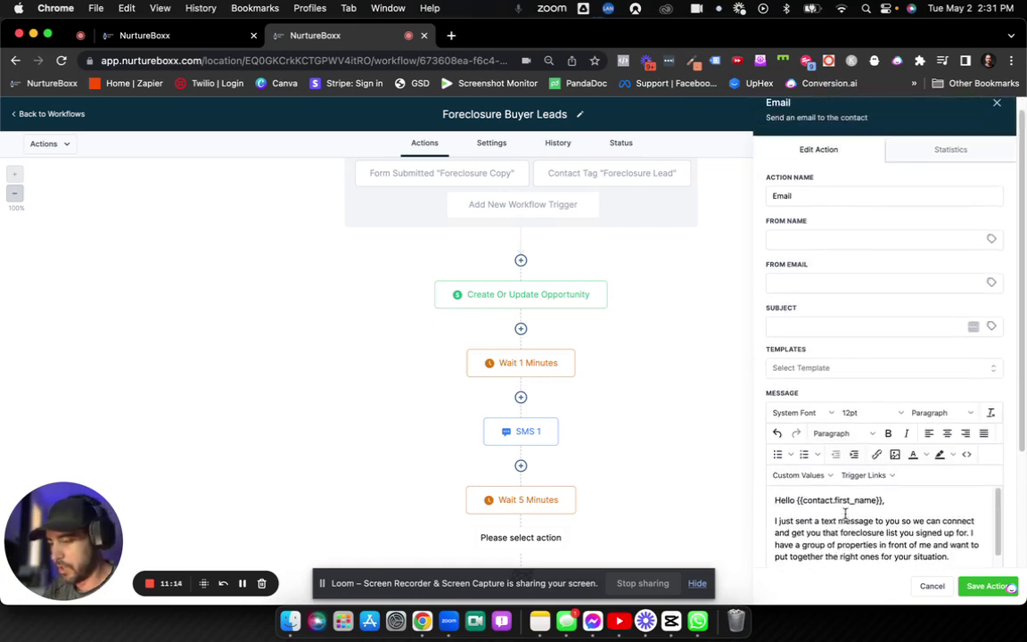
- Copy the campaign email's subject "The foreclosure list you requested on Facebook" into the new email action's subject
left_click(175, 37)
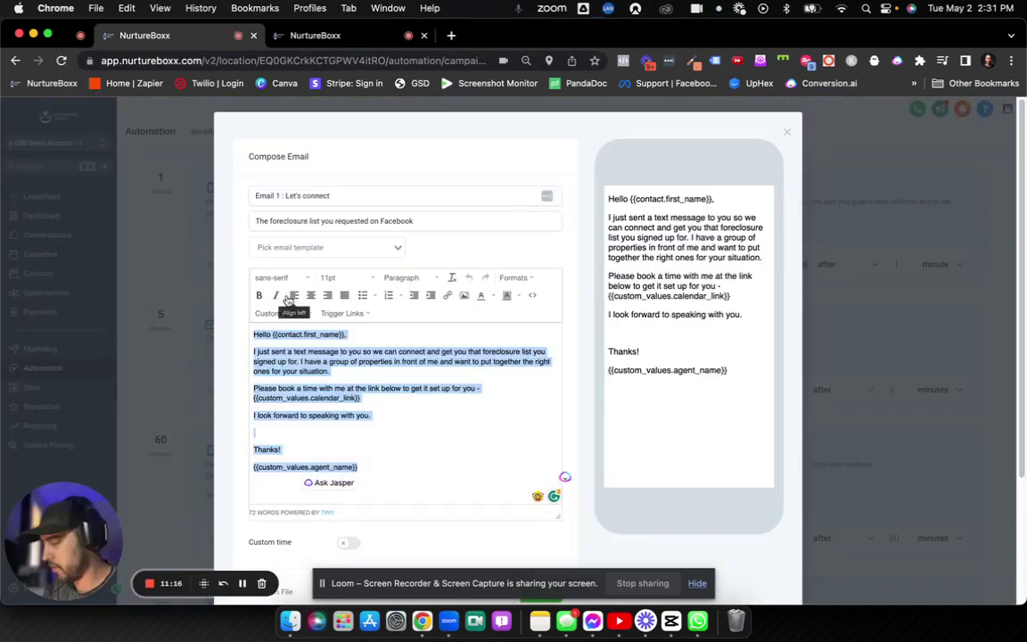
left_click_drag(419, 222, 251, 218)
key("cmd+c")
left_click(301, 33)
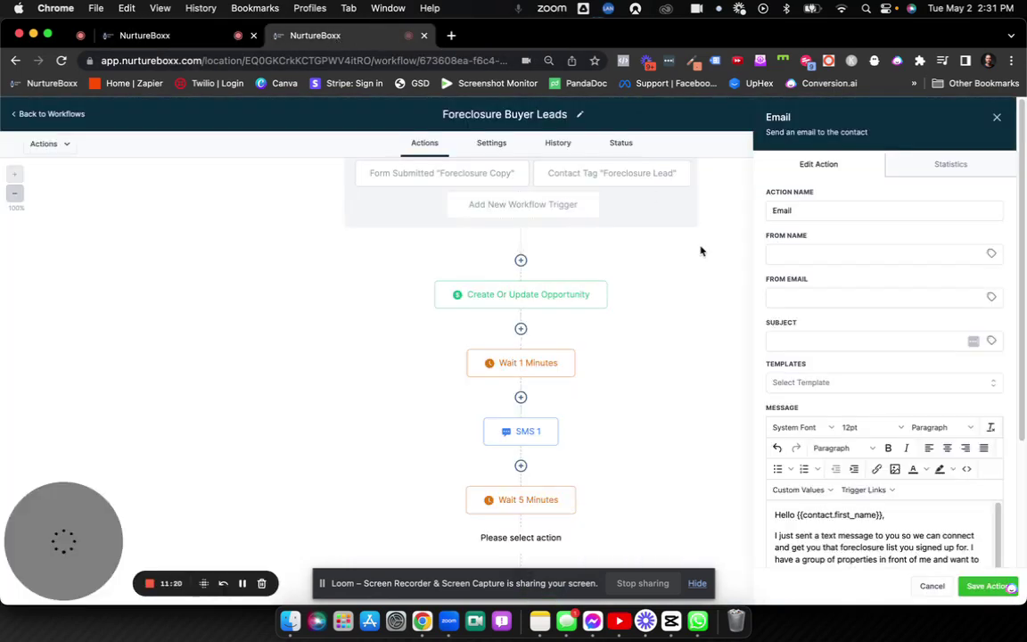
left_click(784, 336)
key("cmd+v")
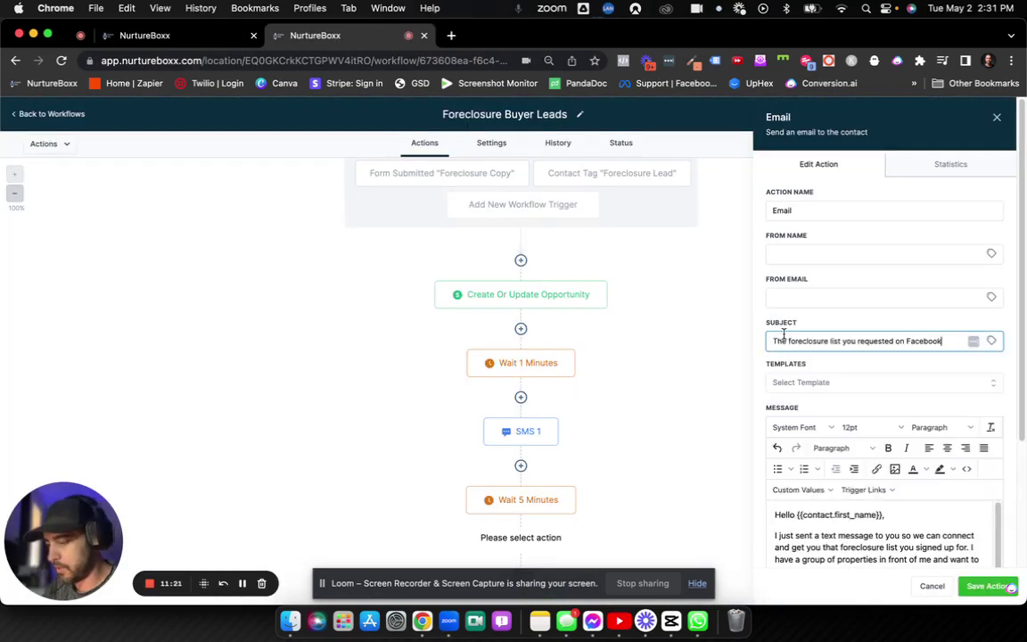
- Save the email action with the sender name and sender email left blank, and look over the workflow
left_click(834, 251)
left_click(795, 296)
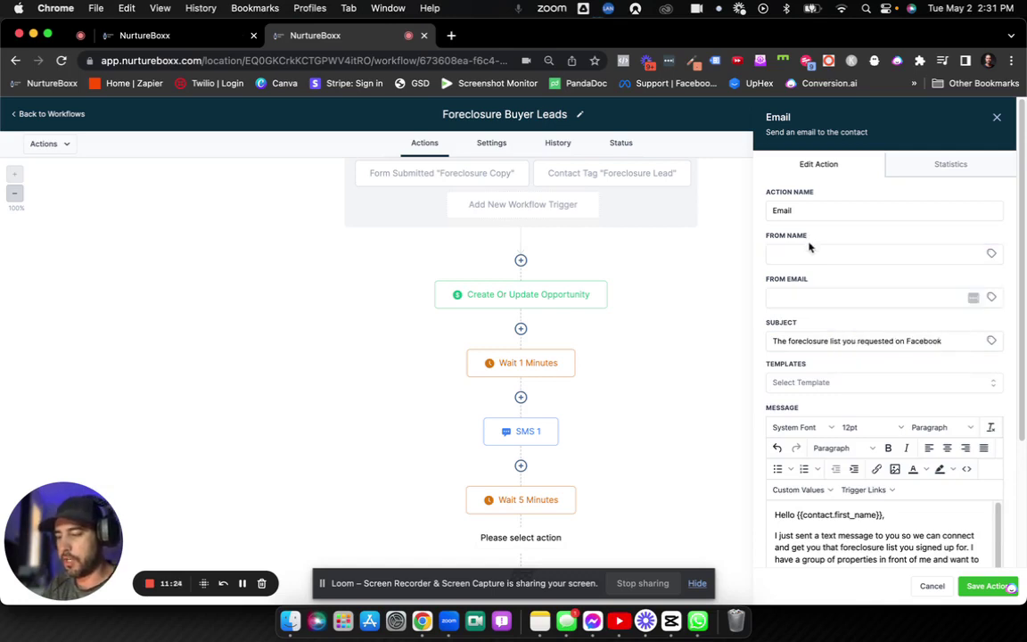
left_click(809, 254)
left_click(805, 316)
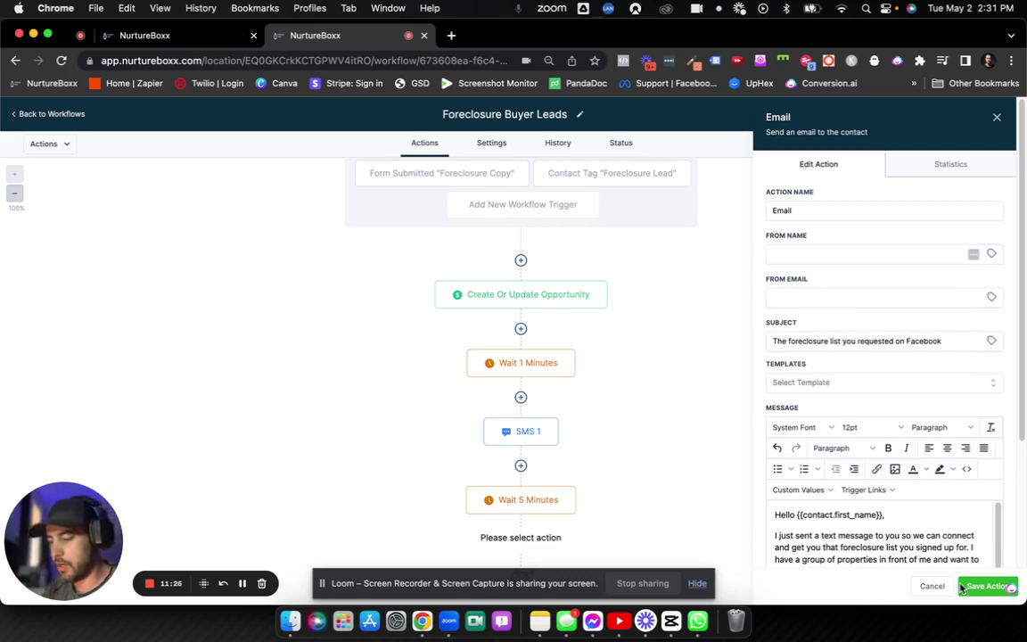
left_click(987, 585)
scroll(558, 397, "down", 2)
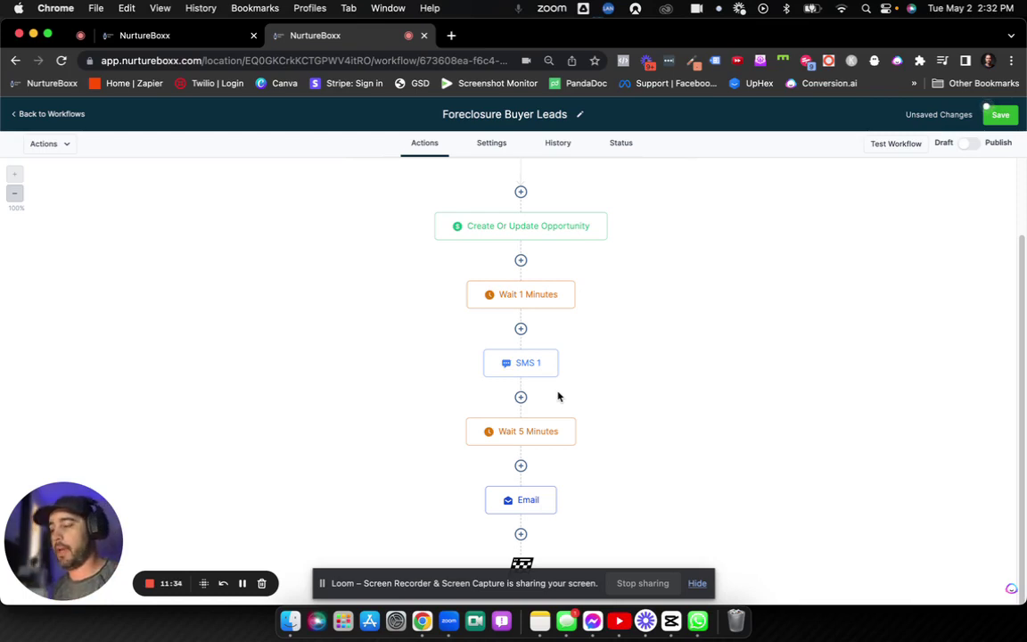
scroll(563, 384, "up", 3)
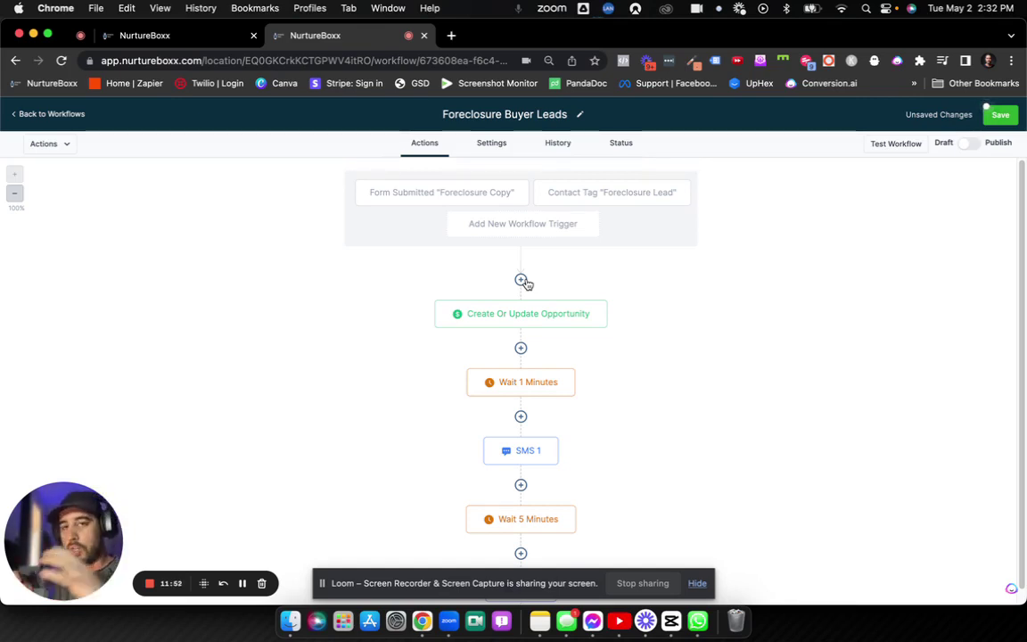
- Close the campaign's email editor and compare the account's list of triggers with its list of campaigns
left_click(206, 40)
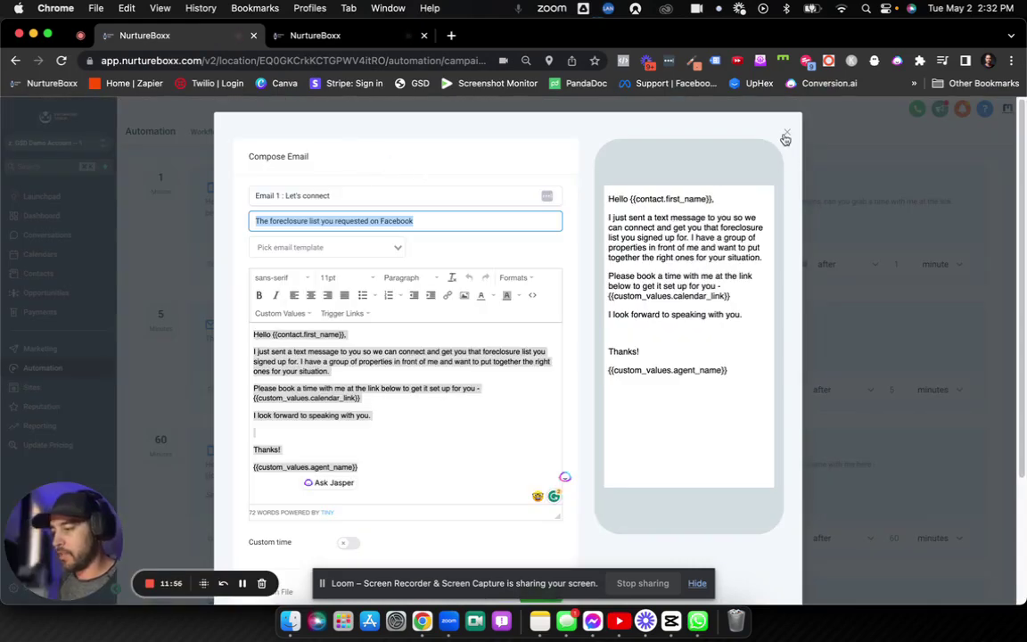
left_click(785, 133)
left_click(353, 140)
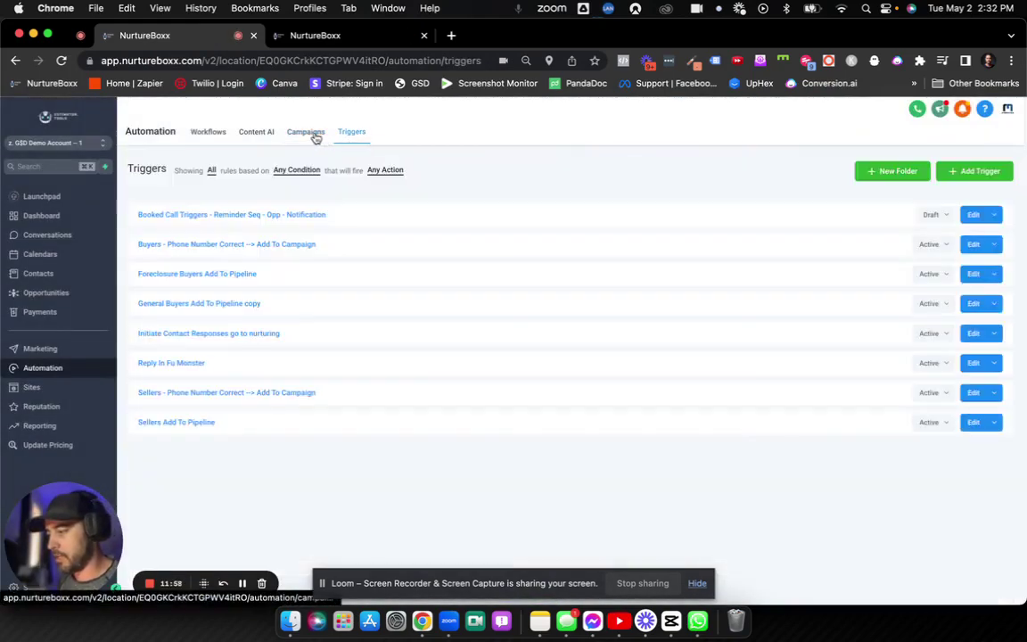
left_click(312, 133)
left_click(350, 141)
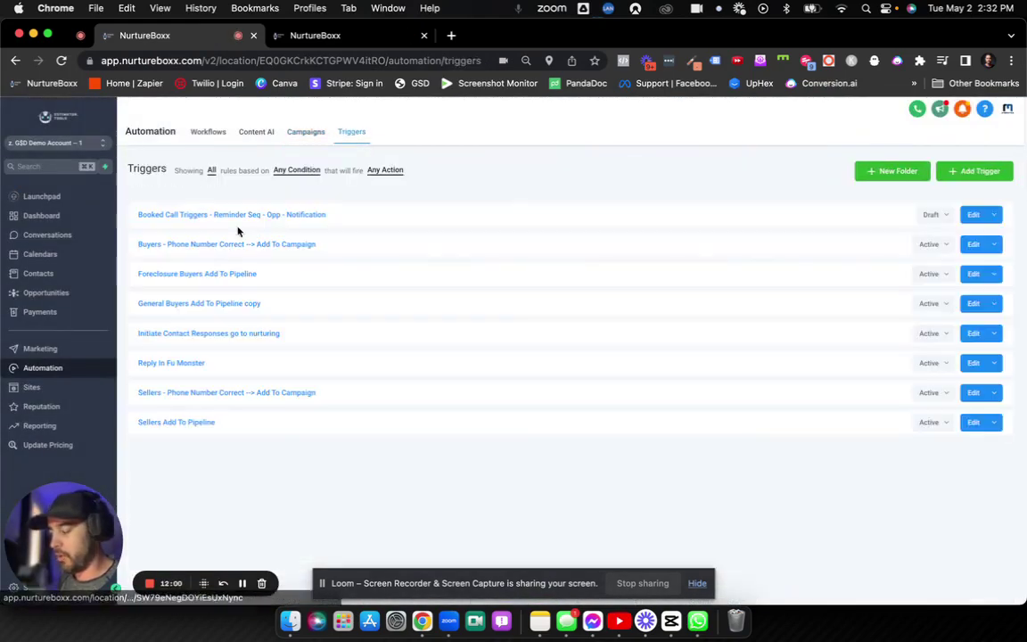
left_click(306, 135)
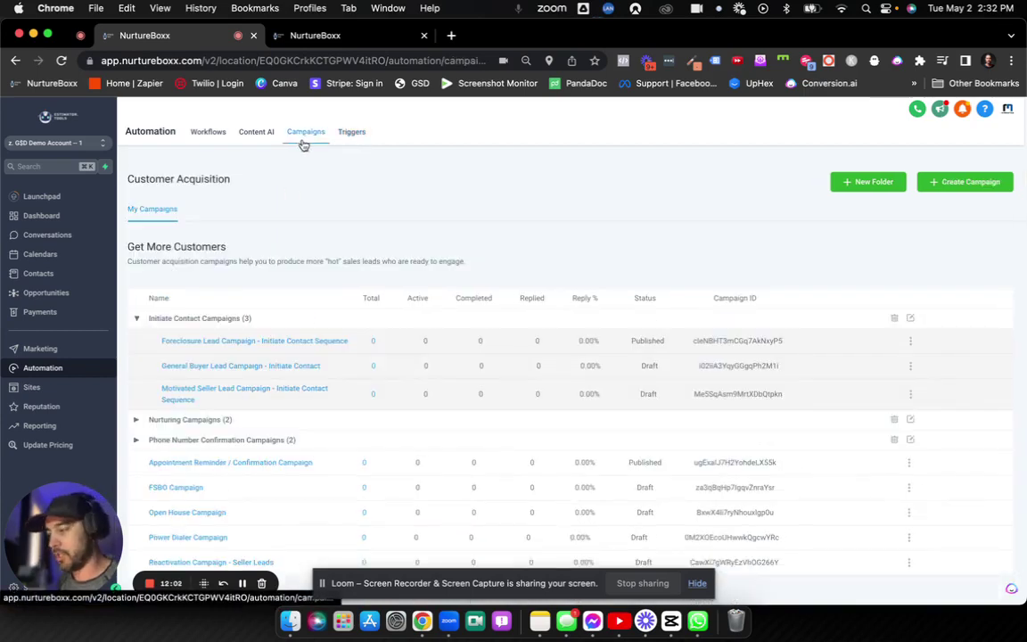
left_click(355, 135)
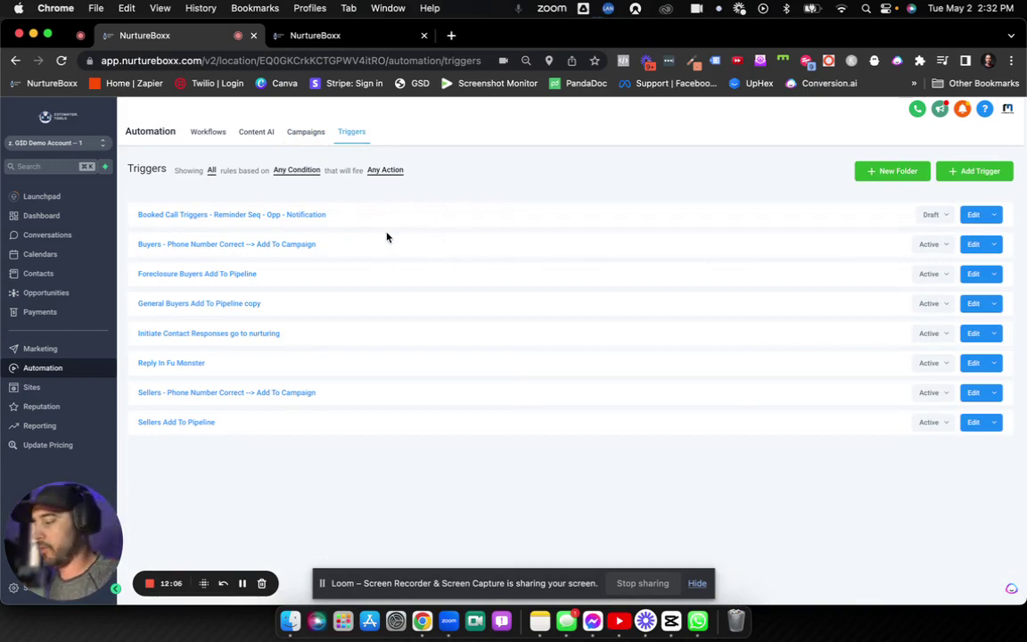
left_click(301, 133)
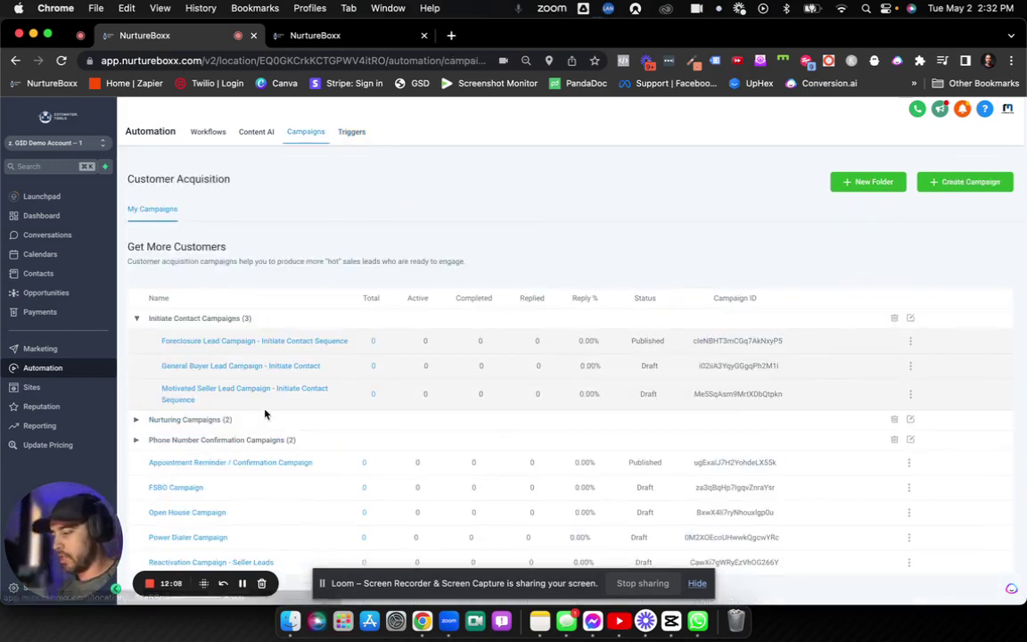
- Open the Foreclosure Lead Campaign - Initiate Contact Sequence and look through its SMS and email messages
left_click(319, 343)
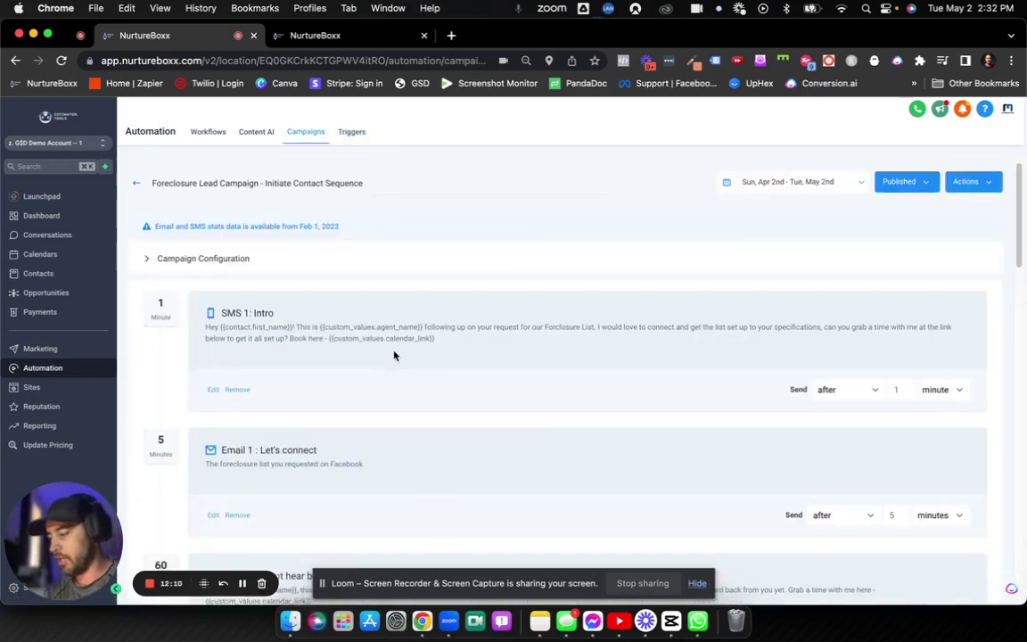
scroll(394, 356, "down", 5)
scroll(394, 356, "down", 10)
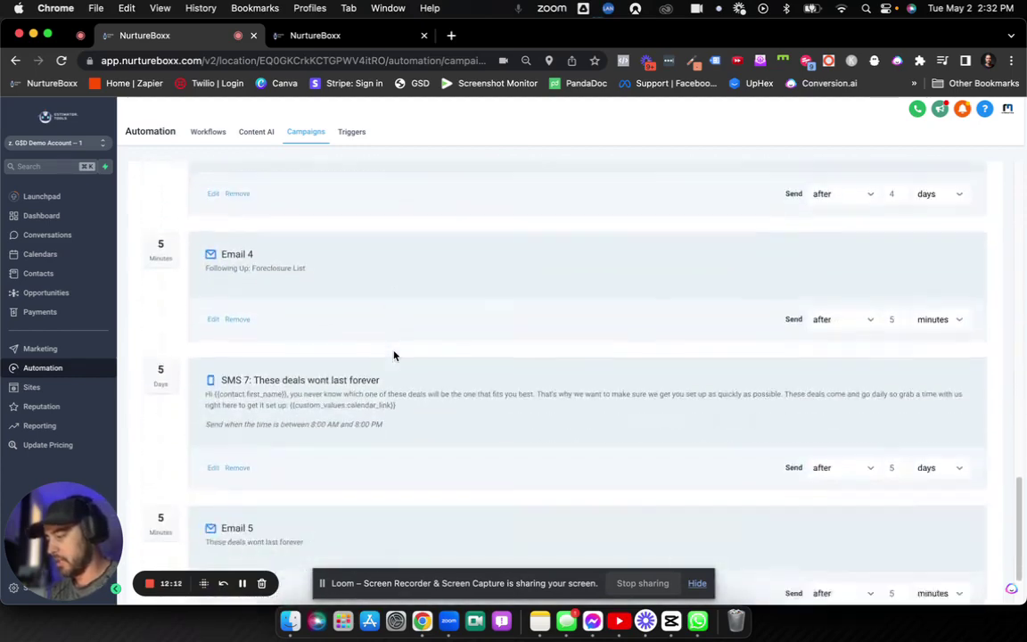
scroll(394, 356, "up", 15)
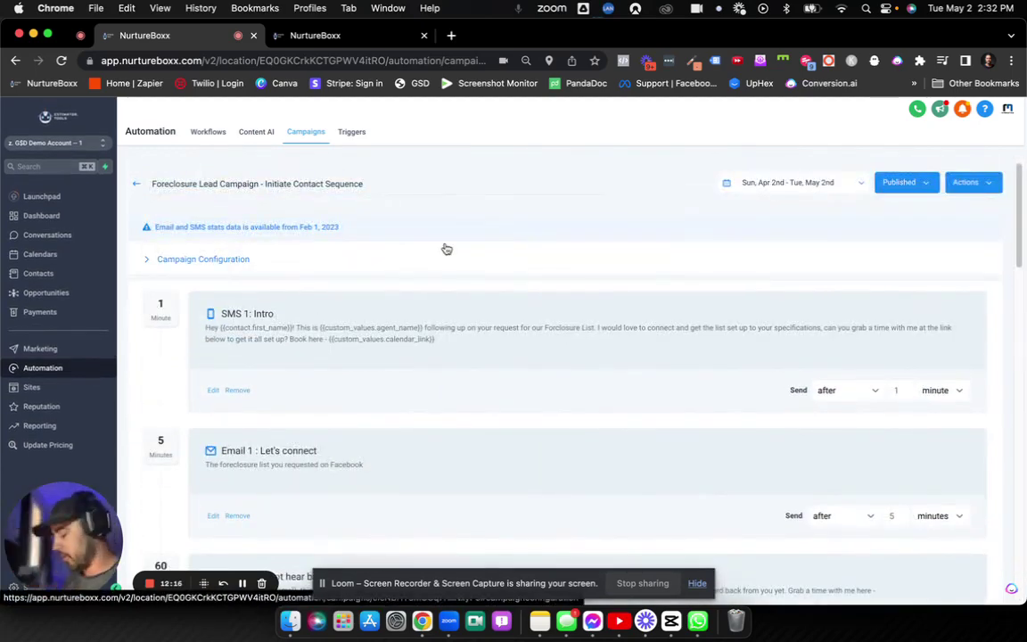
- Save the Foreclosure Buyer Leads workflow and return to the Triggers & Campaign Migrations folder
left_click(384, 33)
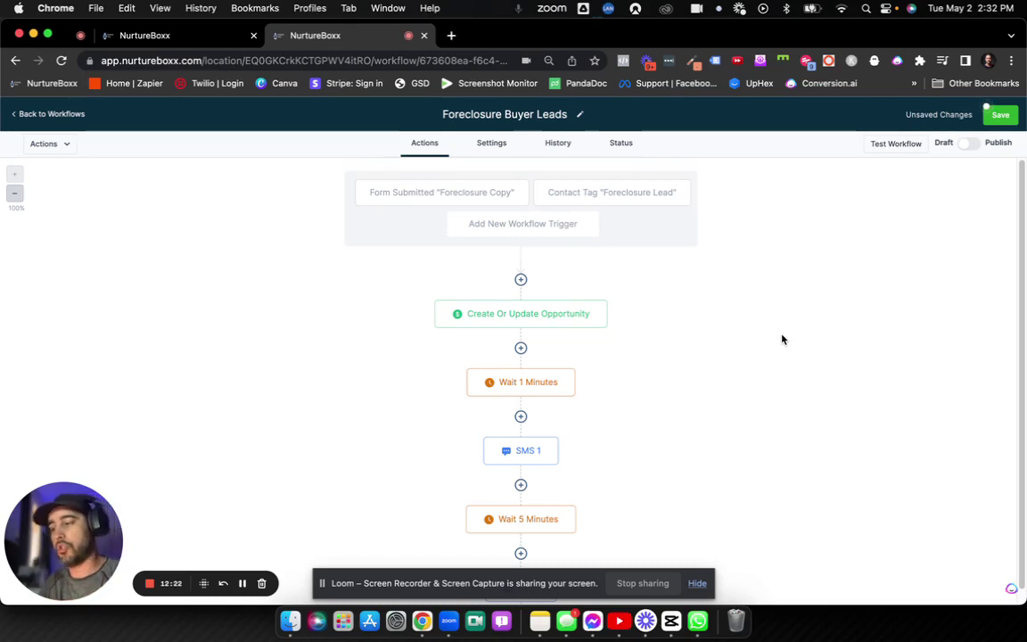
left_click(996, 114)
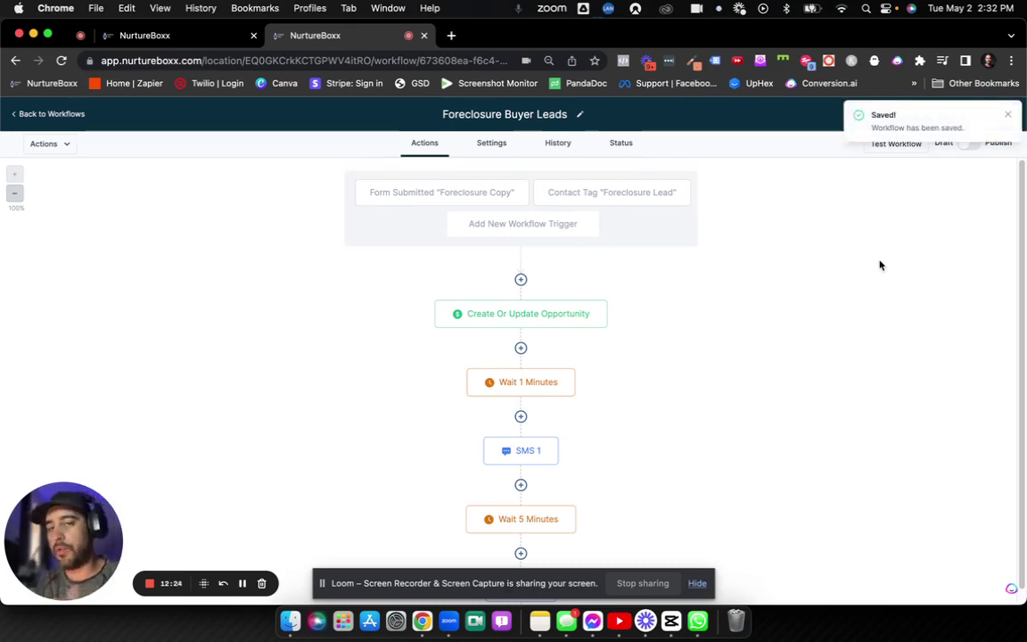
left_click(47, 114)
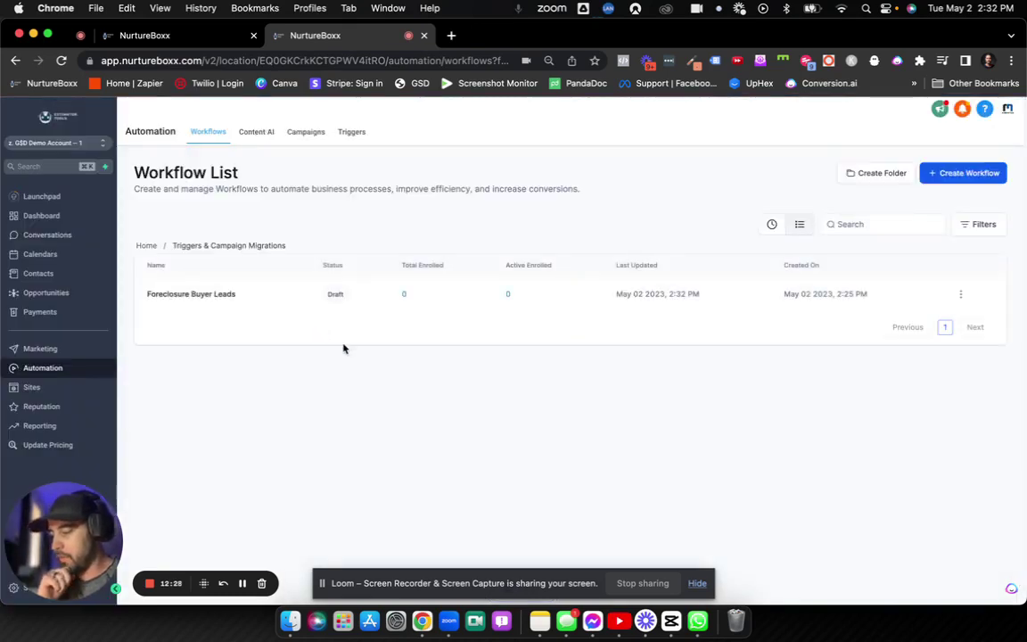
- Create a new workflow by importing the Foreclosure Lead Campaign - Initiate Contact Sequence campaign
left_click(952, 175)
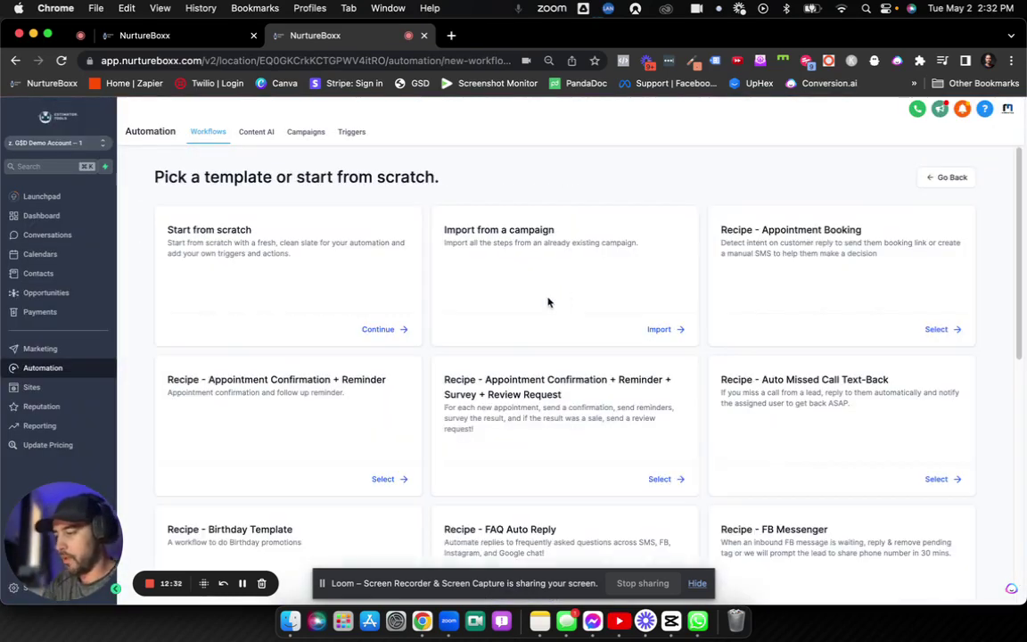
left_click_drag(443, 229, 637, 244)
left_click(651, 249)
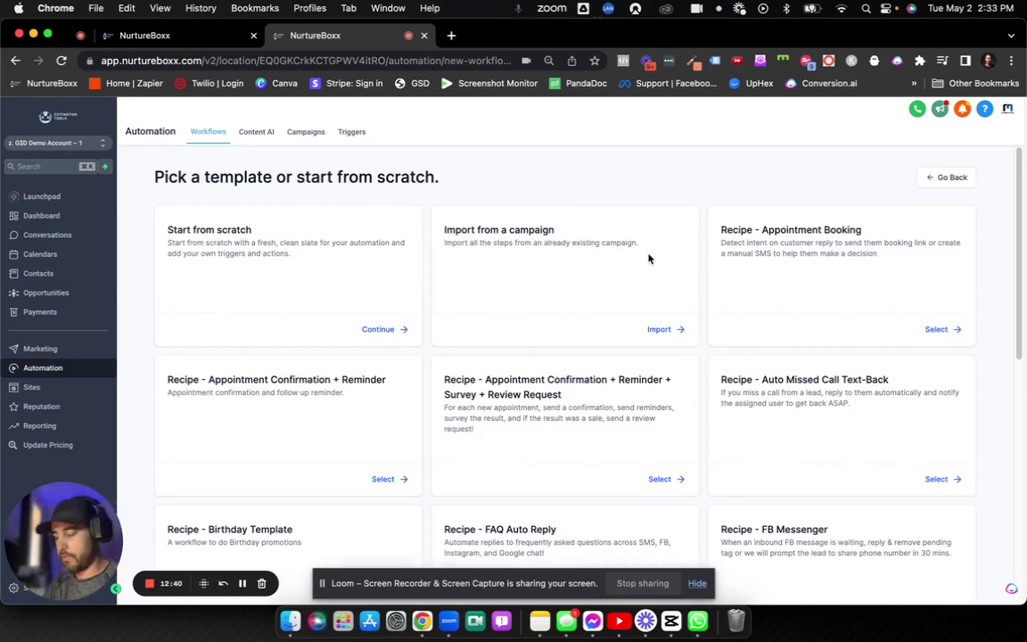
left_click(656, 330)
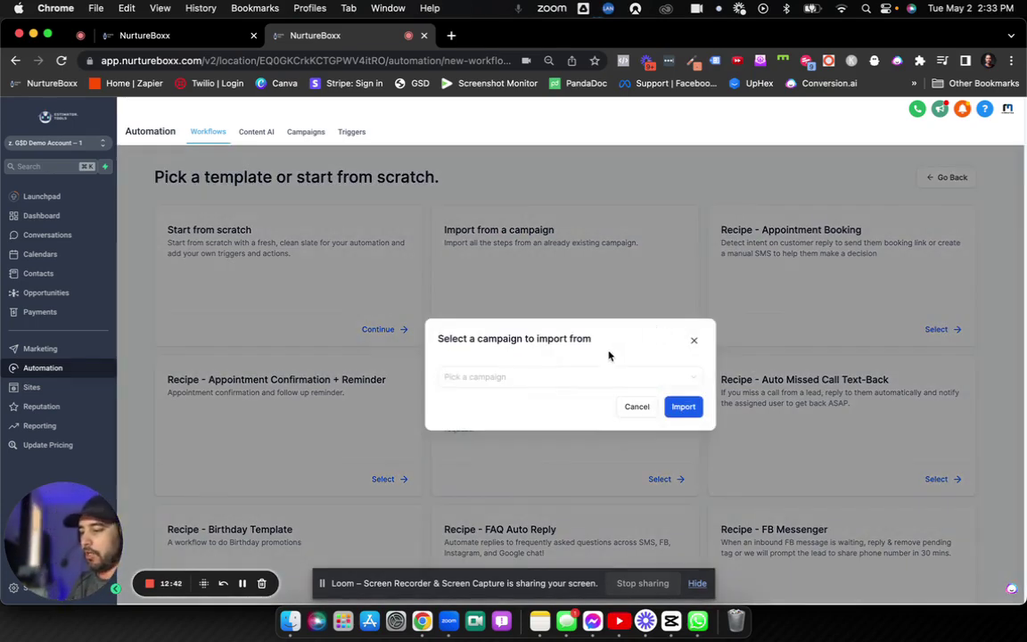
left_click(577, 378)
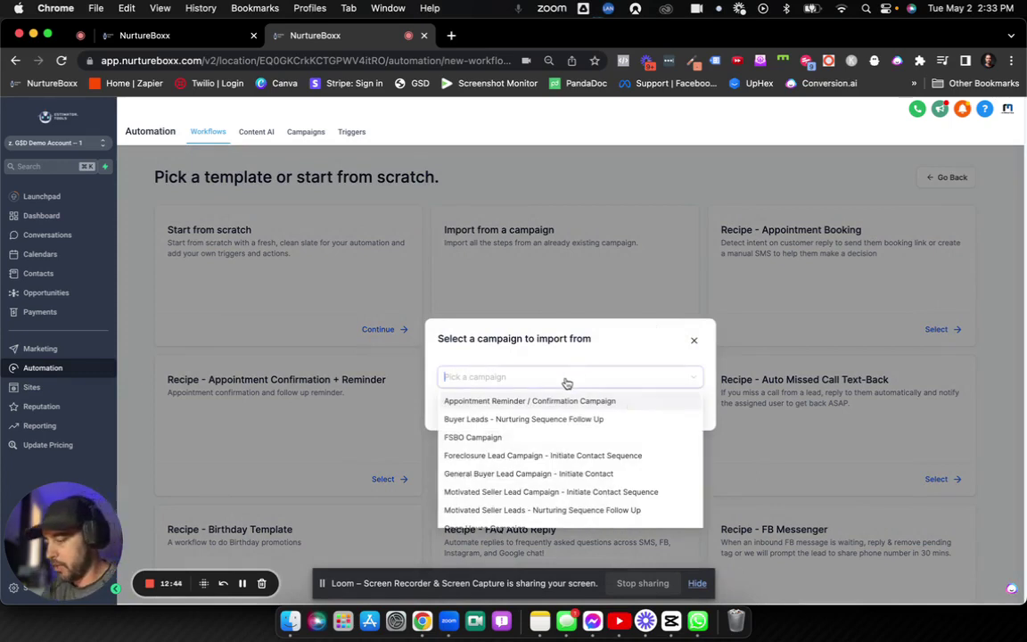
left_click(498, 457)
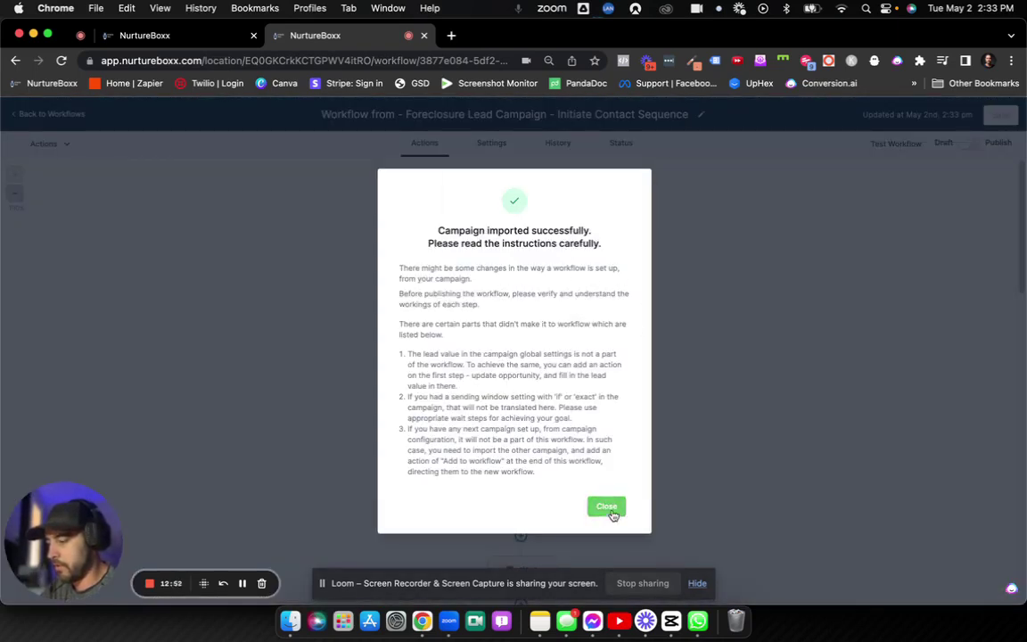
- Dismiss the import instructions and look through the imported workflow's waits, SMS and email steps
left_click(613, 508)
scroll(544, 329, "down", 3)
scroll(543, 329, "down", 15)
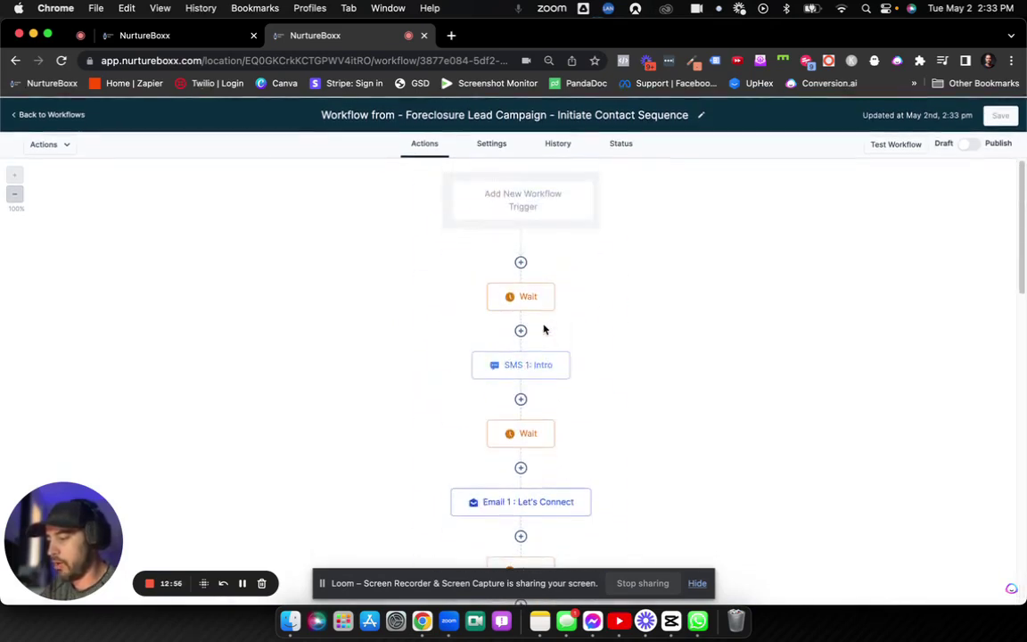
- Add a Contact Tag trigger to the imported workflow, filtered to Tag Added "foreclosure lead", and save it
left_click(563, 207)
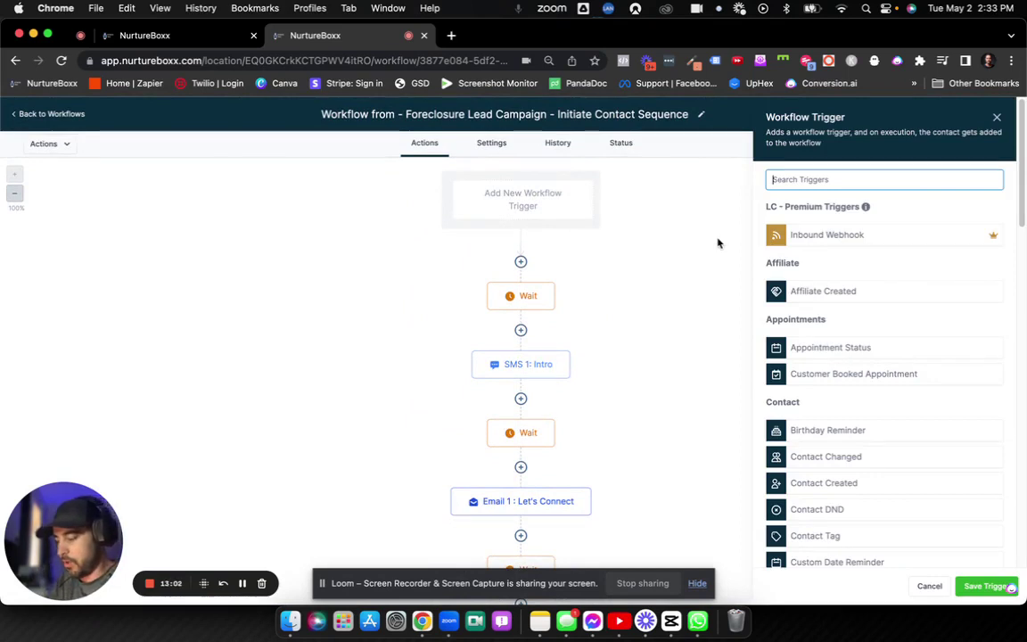
type("tag")
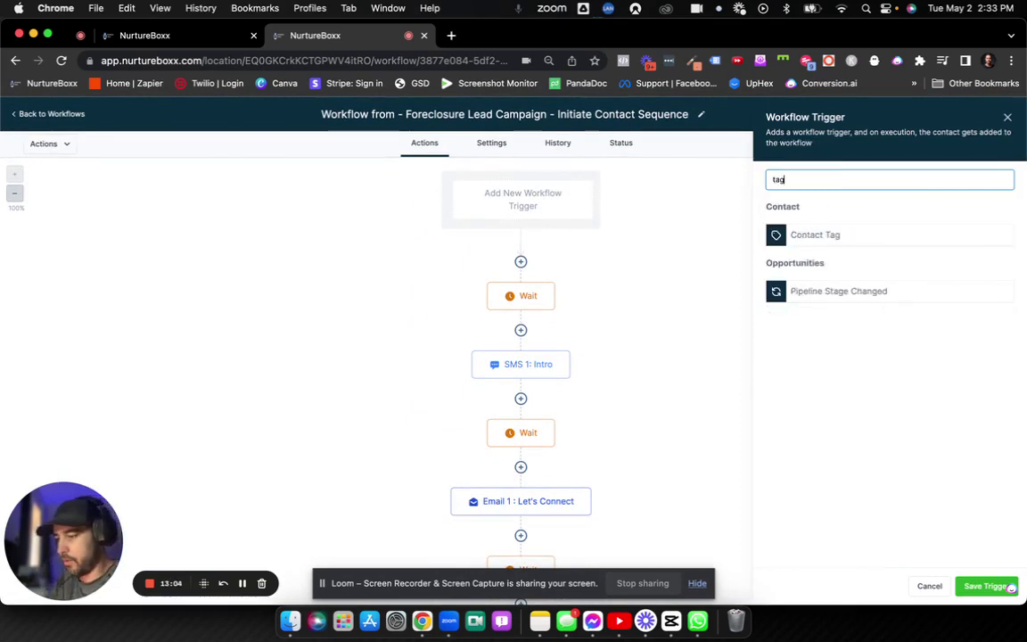
left_click(836, 234)
left_click(704, 283)
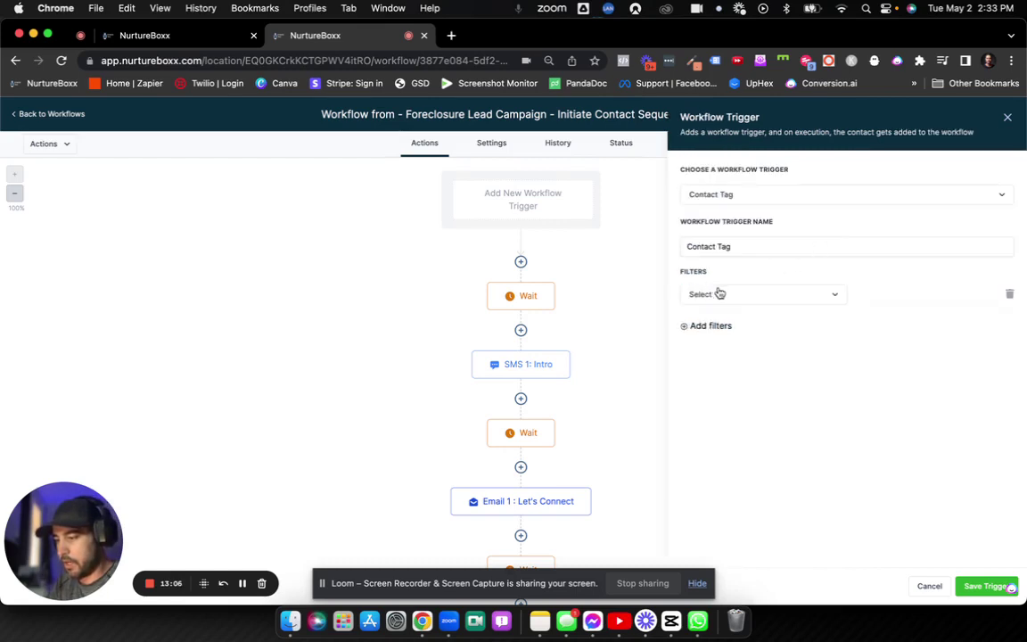
left_click(720, 294)
left_click(729, 378)
left_click(894, 294)
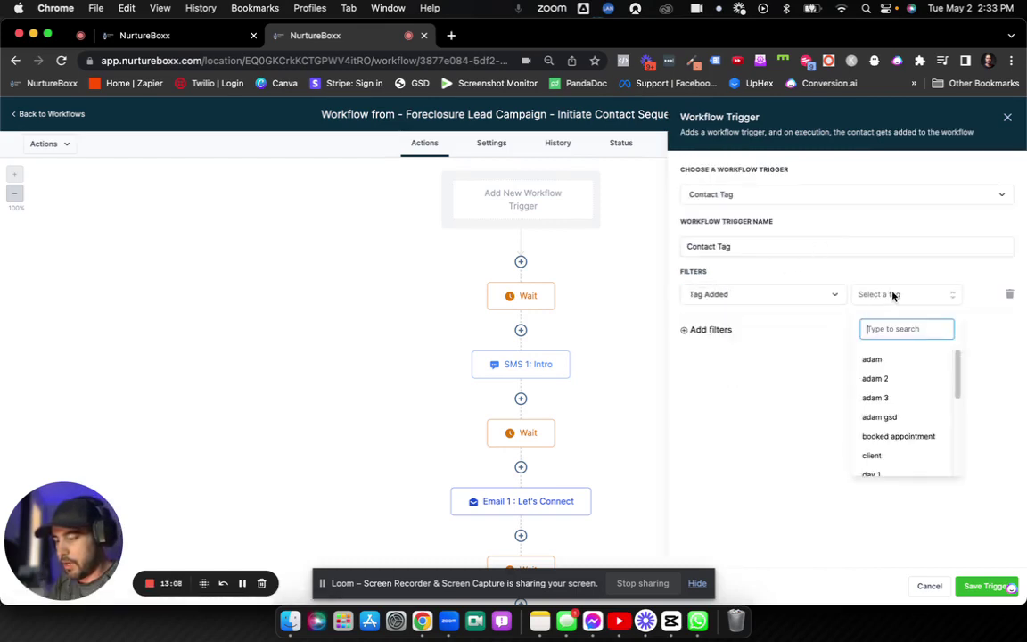
type("fo")
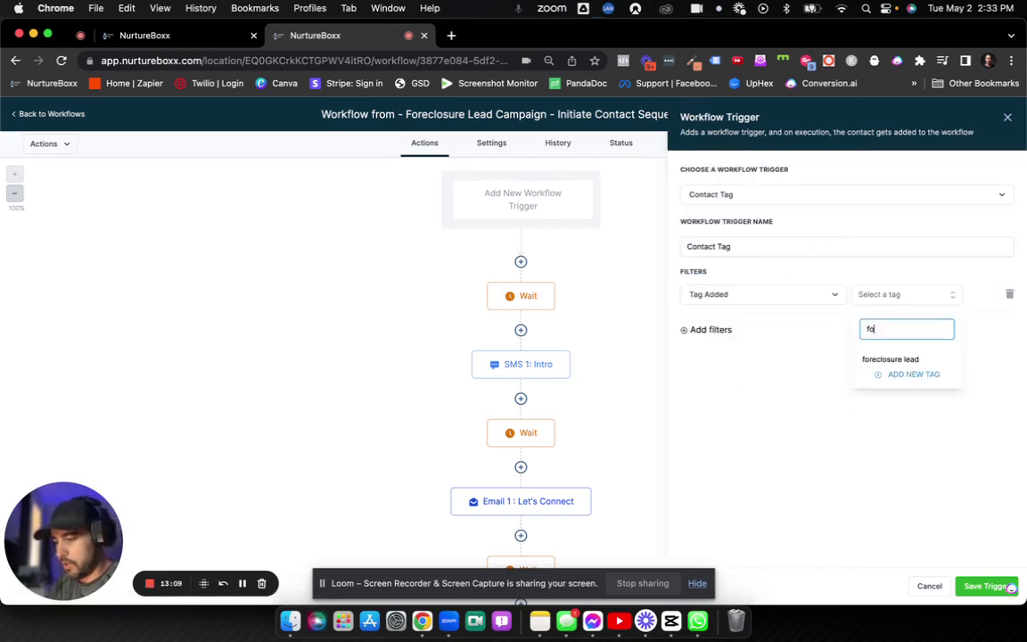
left_click(888, 359)
left_click(805, 382)
left_click(981, 586)
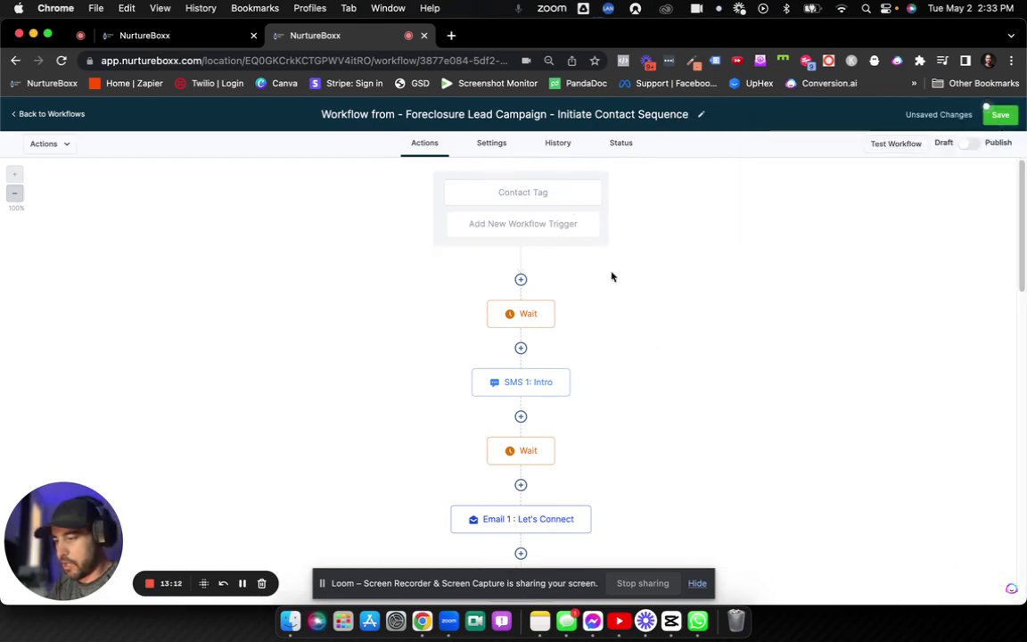
- Add a Form Submitted trigger with the filter Form is set to "Foreclosure copy" and save it
left_click(535, 224)
type("form")
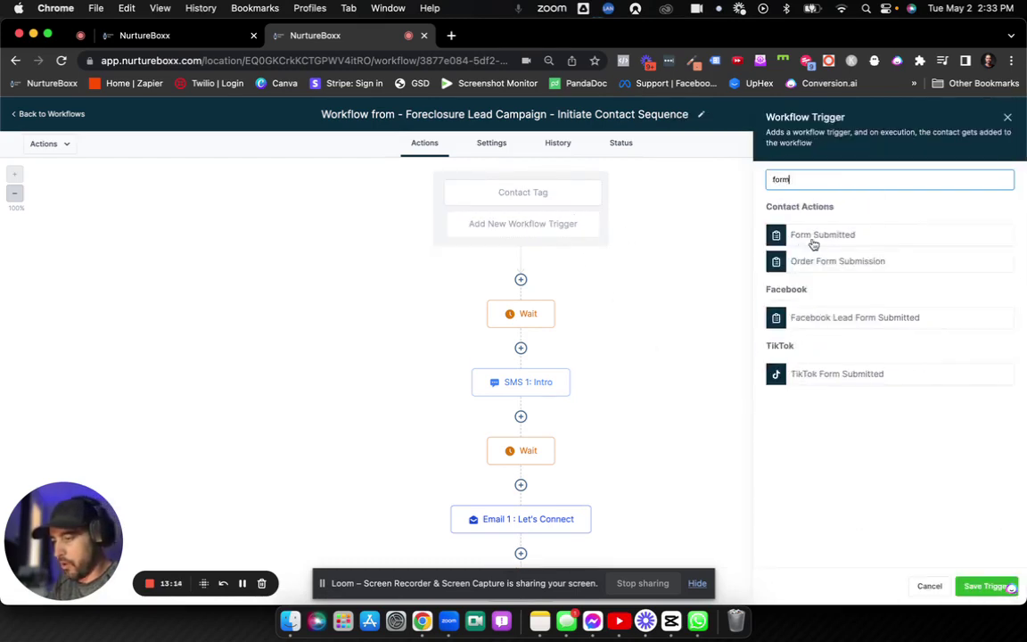
left_click(835, 240)
left_click(718, 282)
left_click(728, 294)
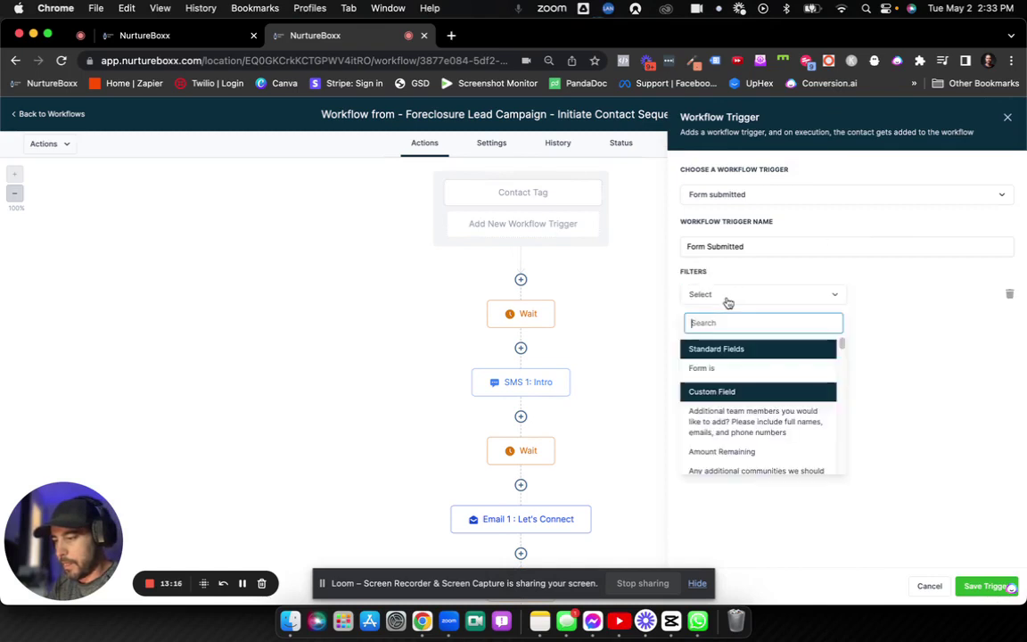
left_click(736, 368)
left_click(888, 297)
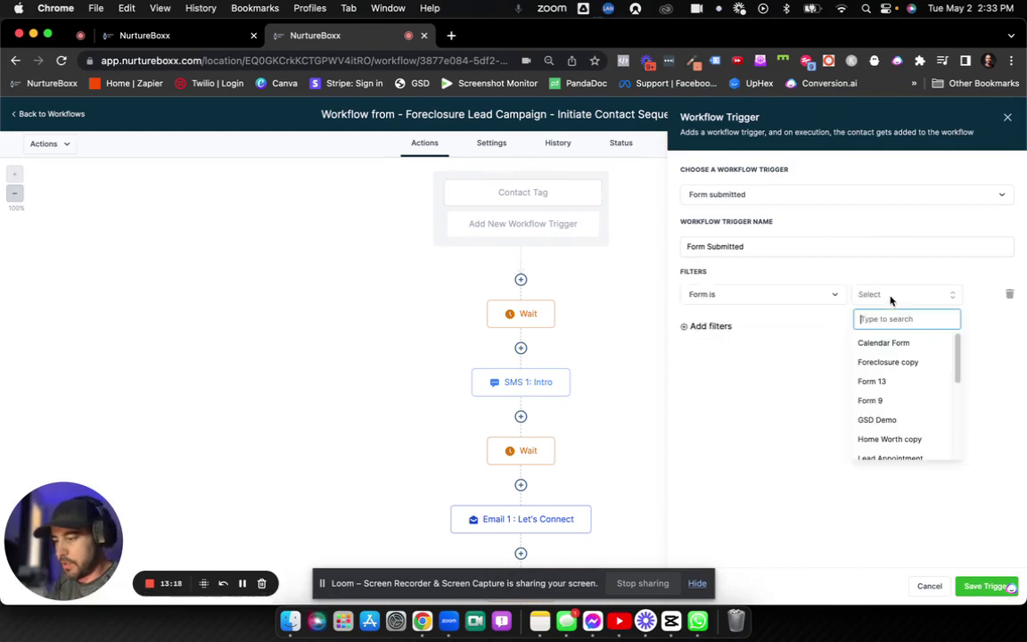
left_click(887, 362)
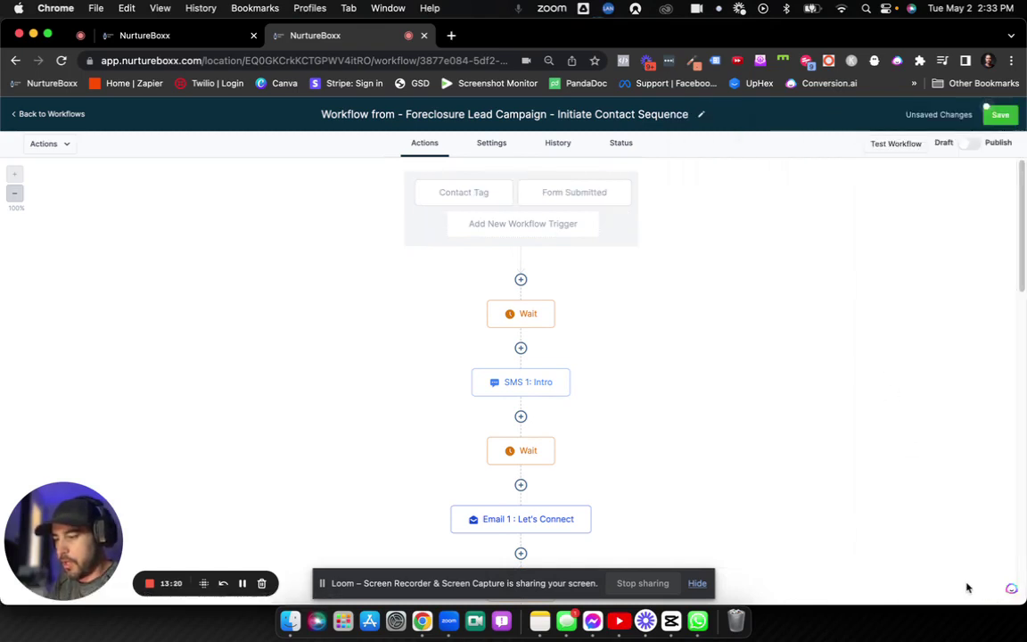
- Add a Facebook Lead Form Submitted trigger with the filter In Form set to "Foreclosure Form" and save it
left_click(564, 231)
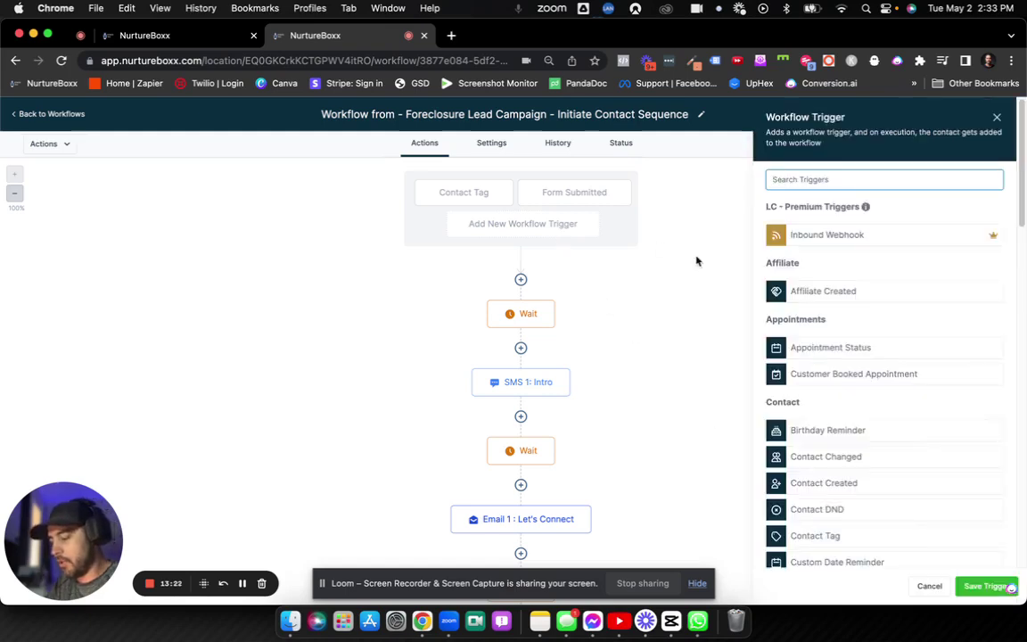
type("face")
left_click(864, 232)
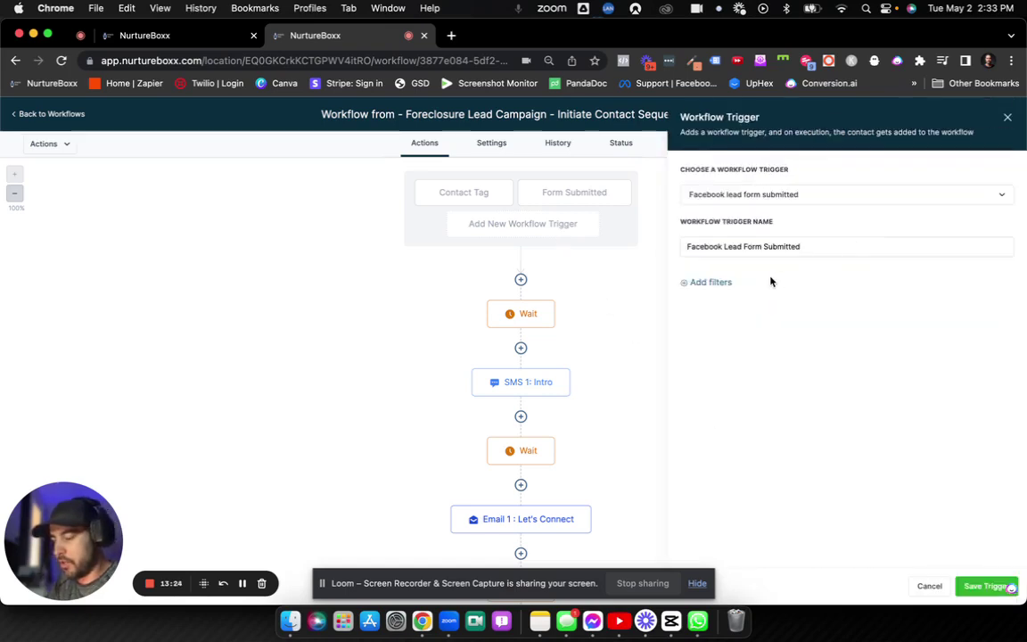
left_click(728, 284)
left_click(724, 298)
left_click(731, 361)
left_click(888, 292)
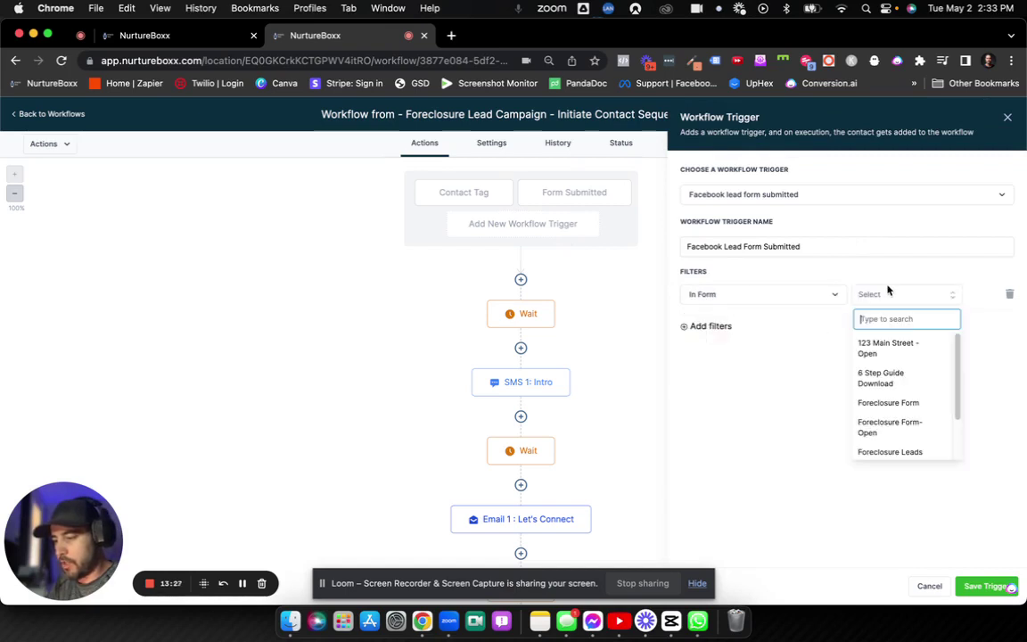
left_click(872, 403)
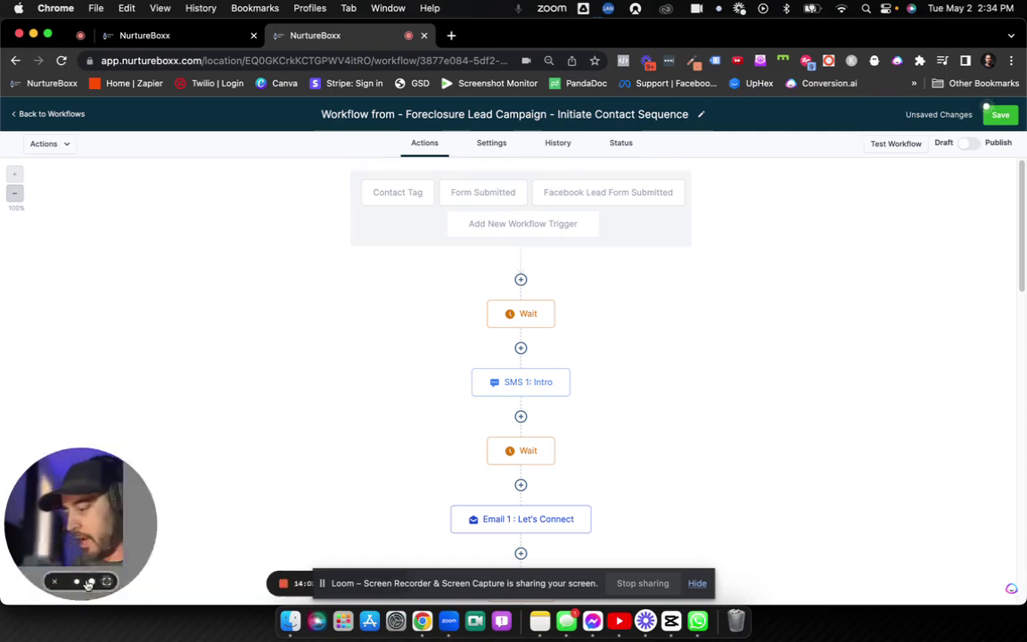
left_click(83, 581)
left_click_drag(286, 429, 666, 356)
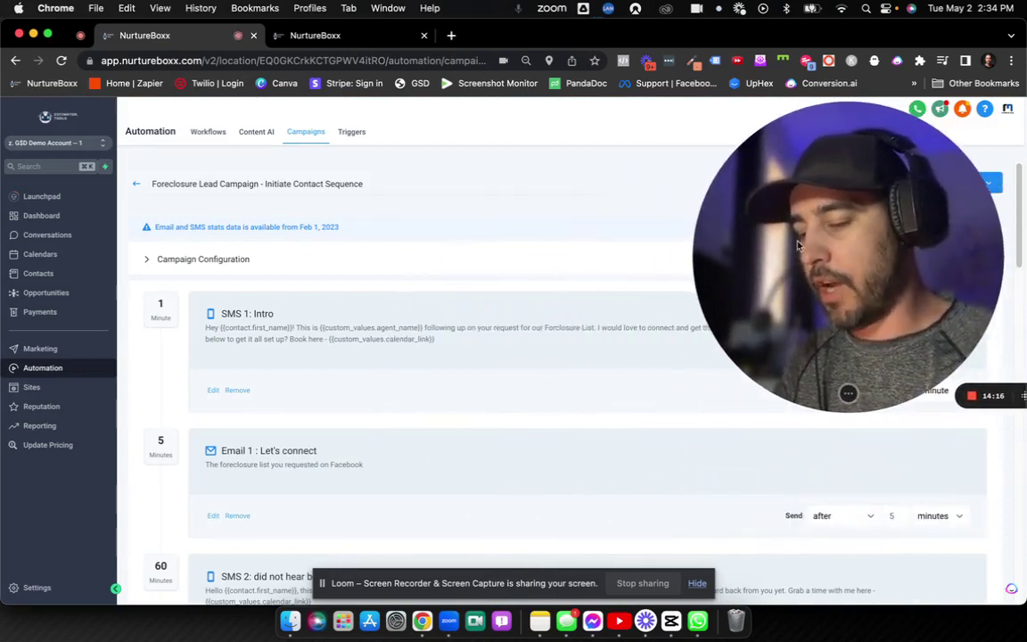
left_click(845, 395)
scroll(322, 388, "down", 3)
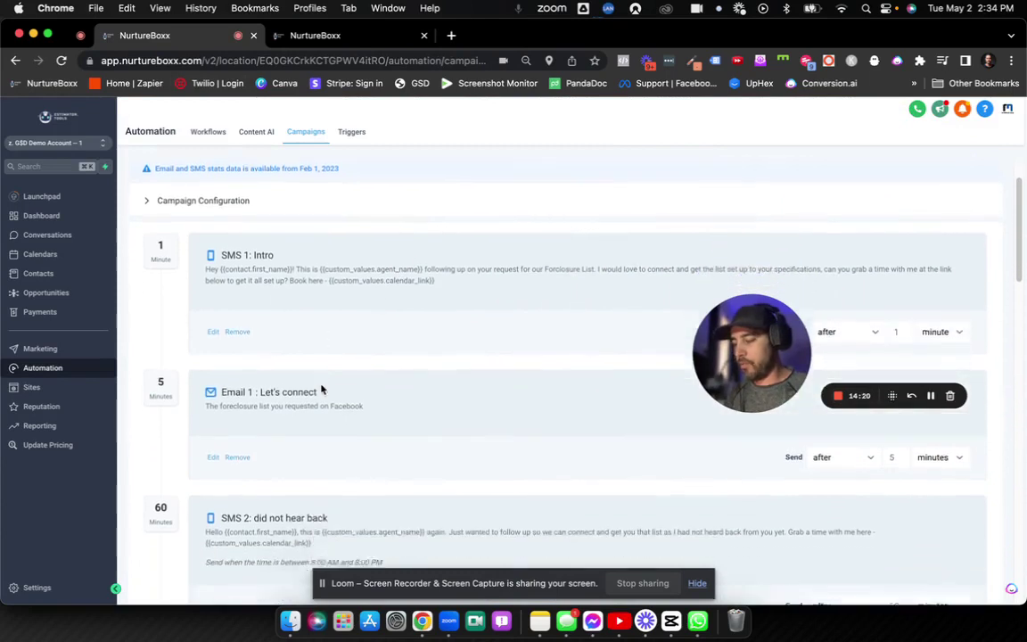
scroll(322, 389, "down", 10)
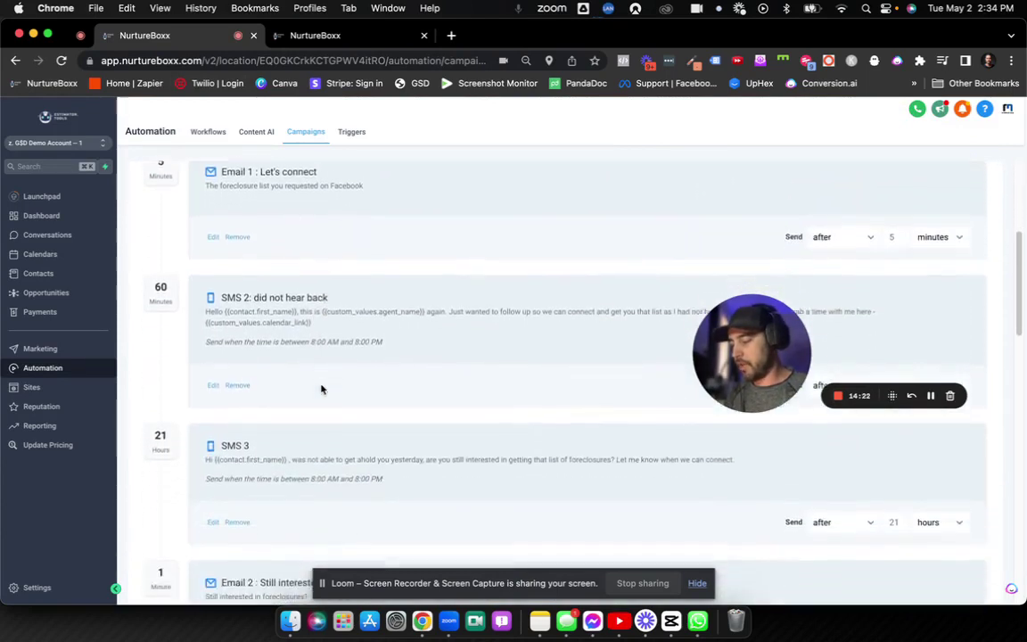
scroll(322, 389, "down", 20)
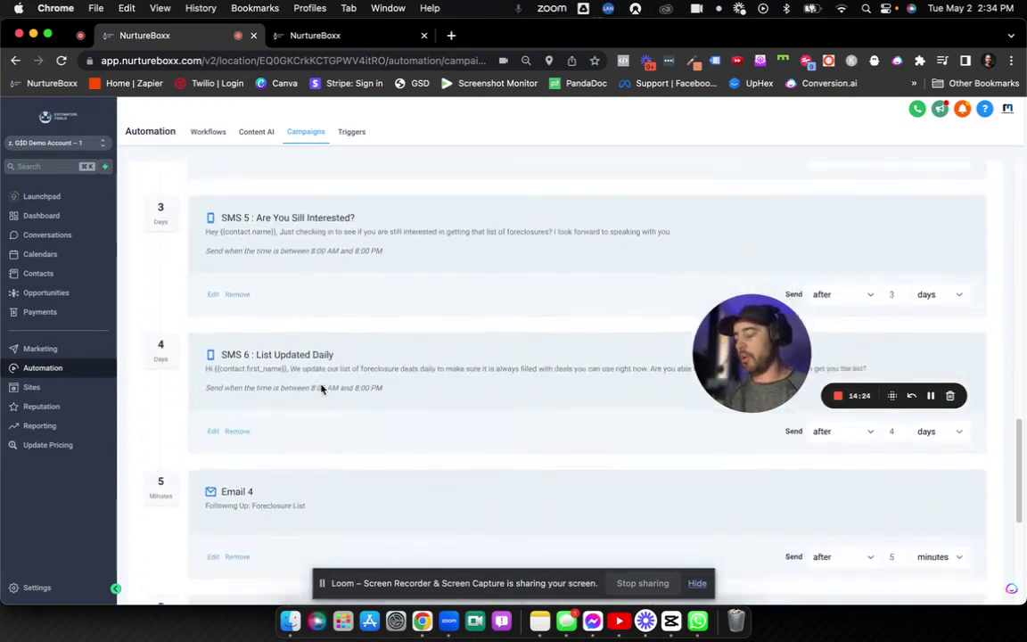
scroll(322, 389, "up", 20)
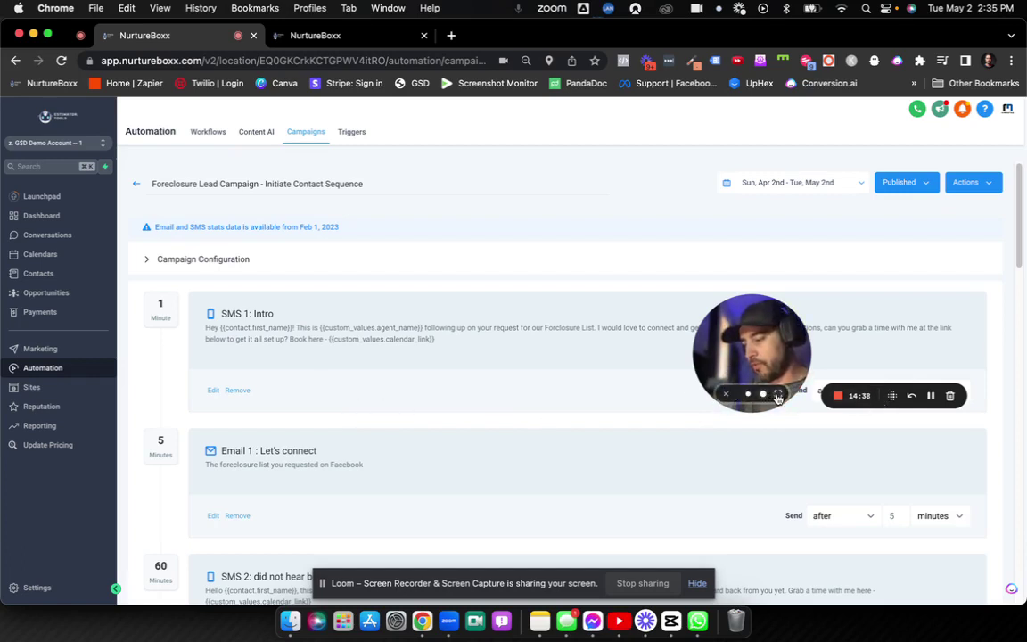
left_click(777, 398)
left_click_drag(756, 230, 509, 346)
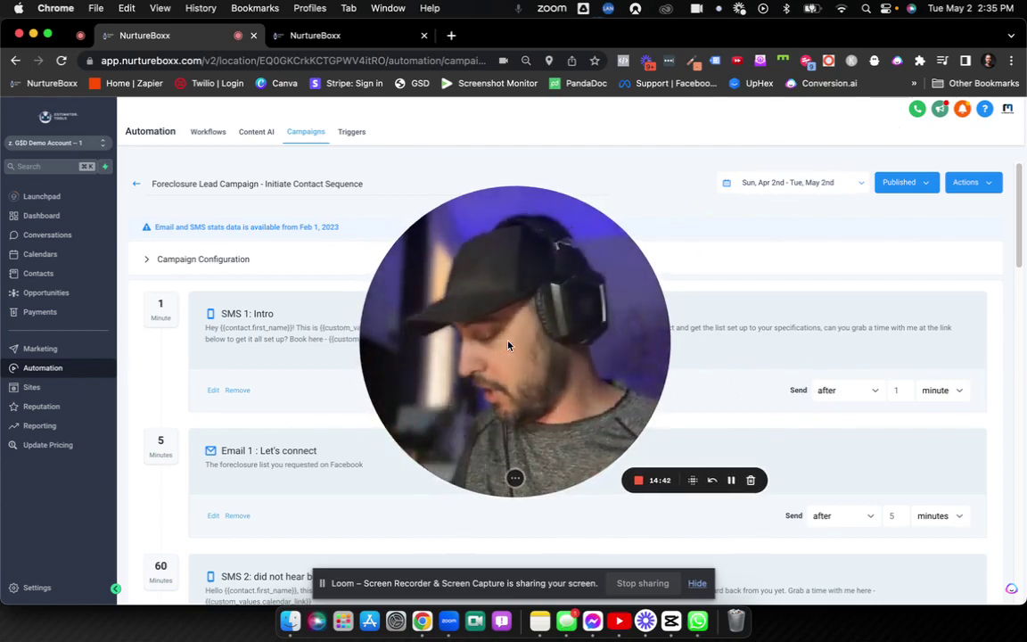